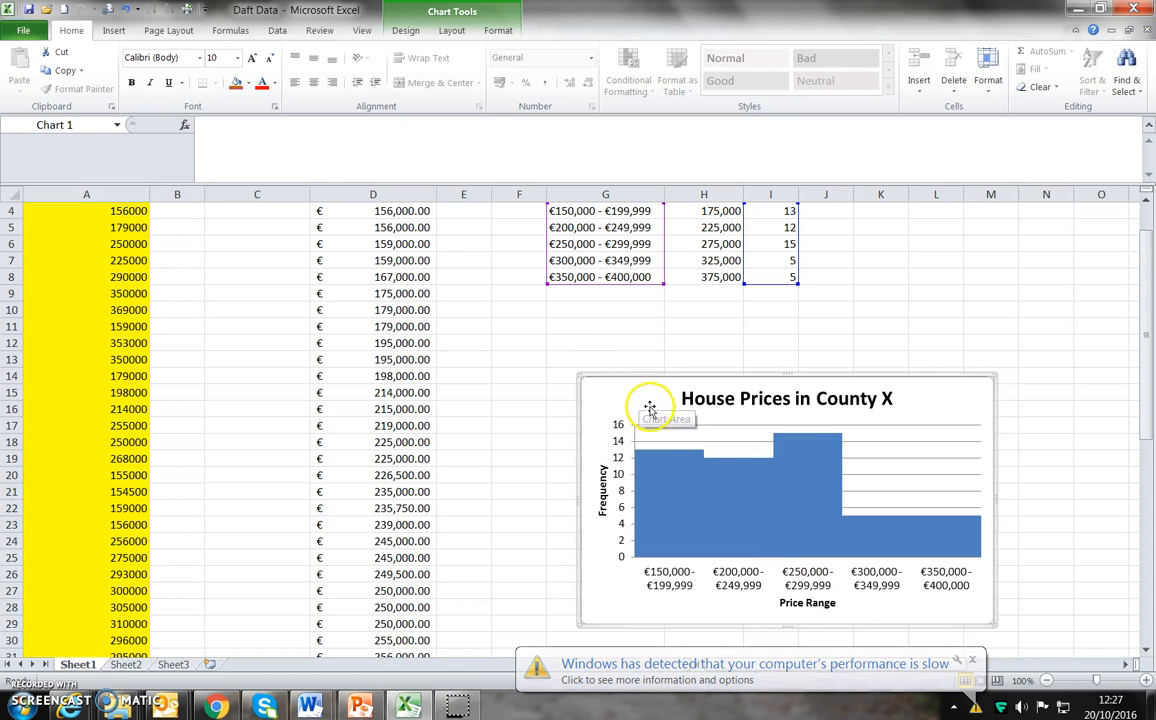
# Move the House Prices in County X chart to a new sheet named Chart1.
pyautogui.rightClick(642, 399)
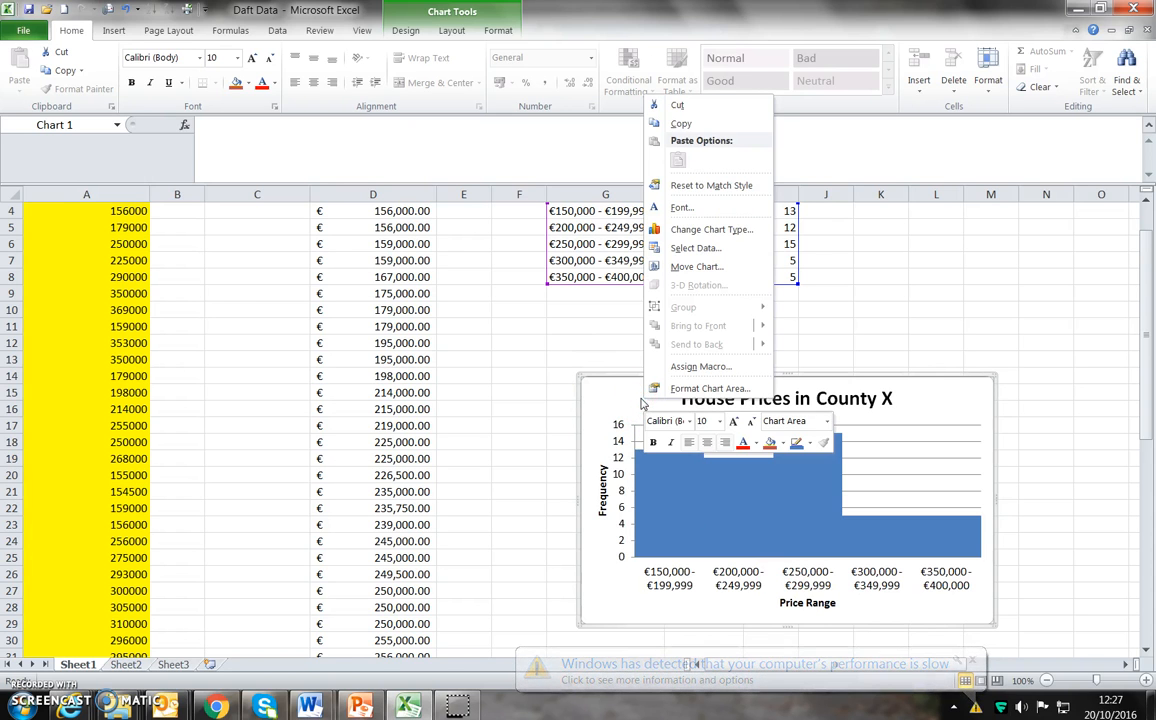
pyautogui.click(700, 268)
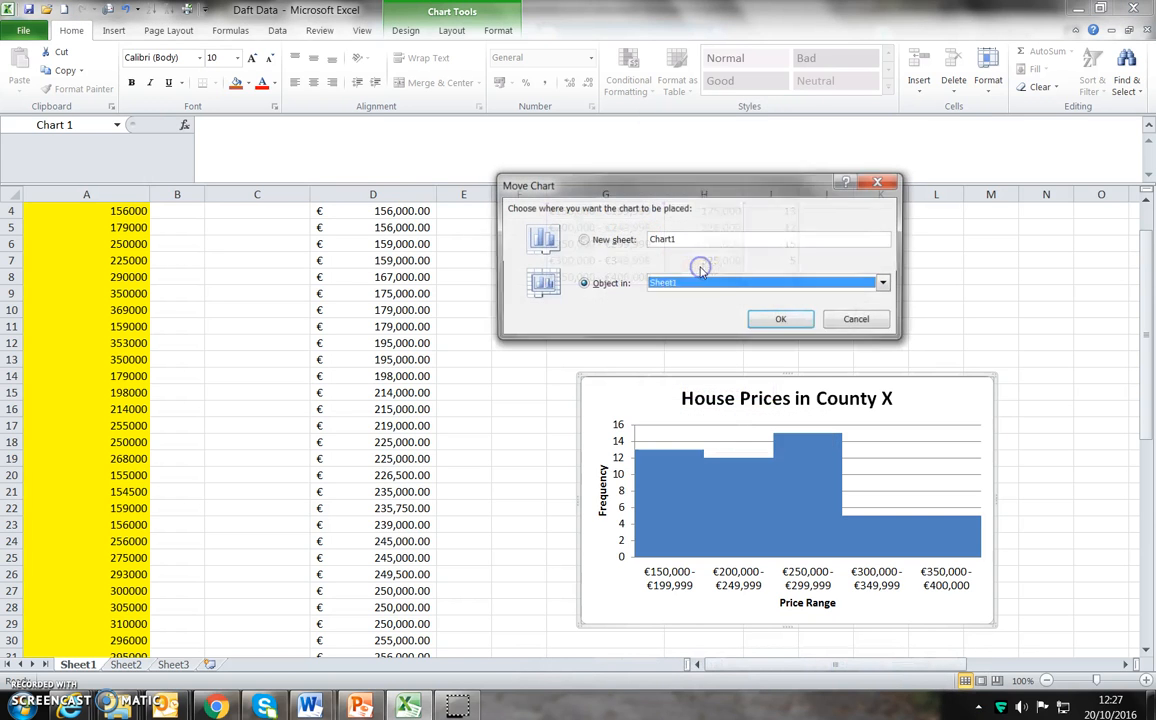
pyautogui.click(592, 243)
pyautogui.click(776, 320)
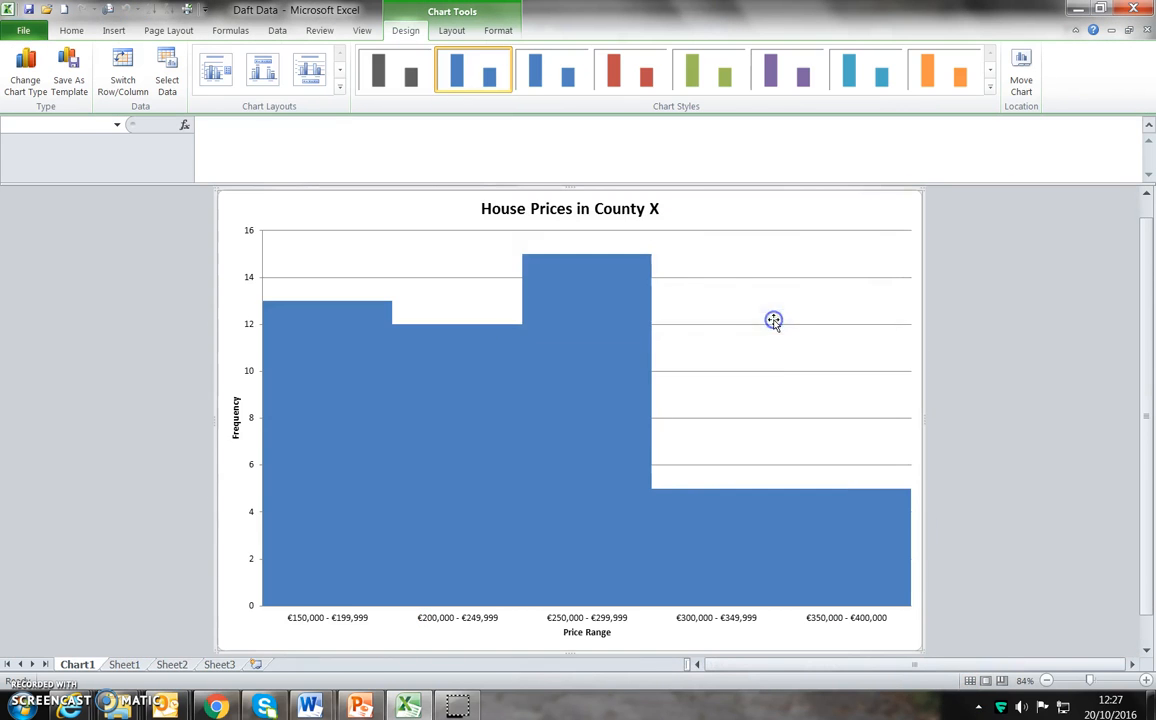
# Return to Sheet1 and review the original and sorted Daft price data together with the summary statistics beneath them.
pyautogui.click(115, 665)
pyautogui.click(88, 665)
pyautogui.click(124, 665)
pyautogui.scroll(1, 478, 594)
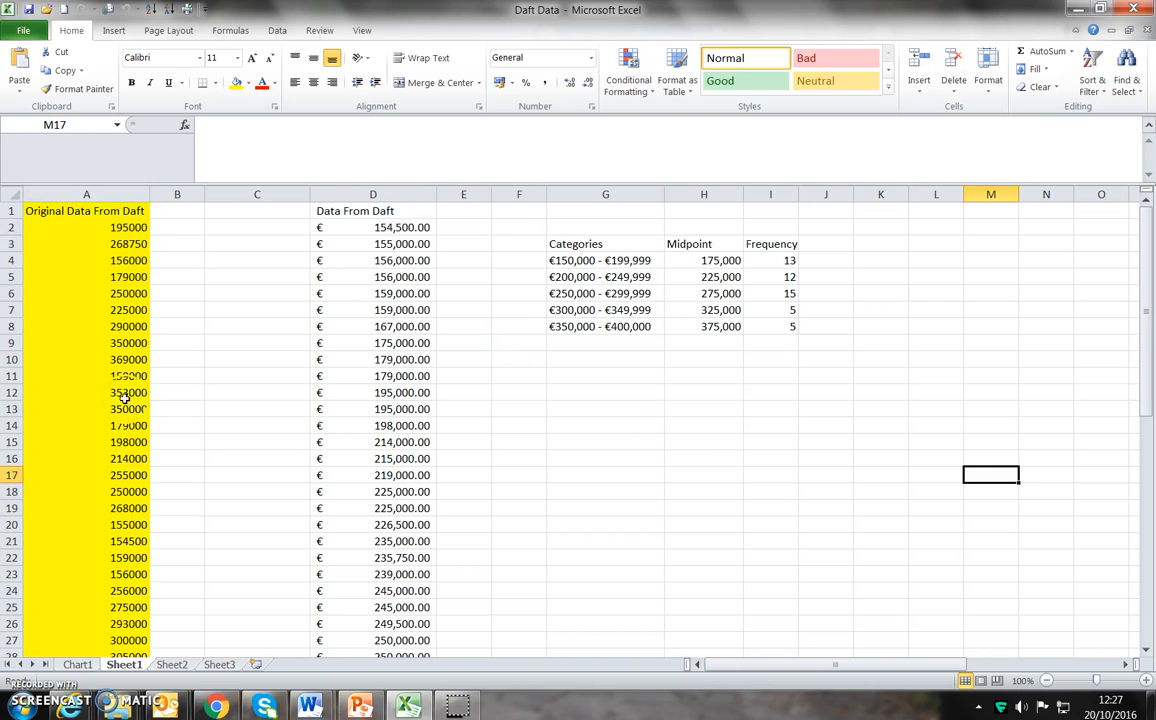
pyautogui.scroll(-12, 140, 447)
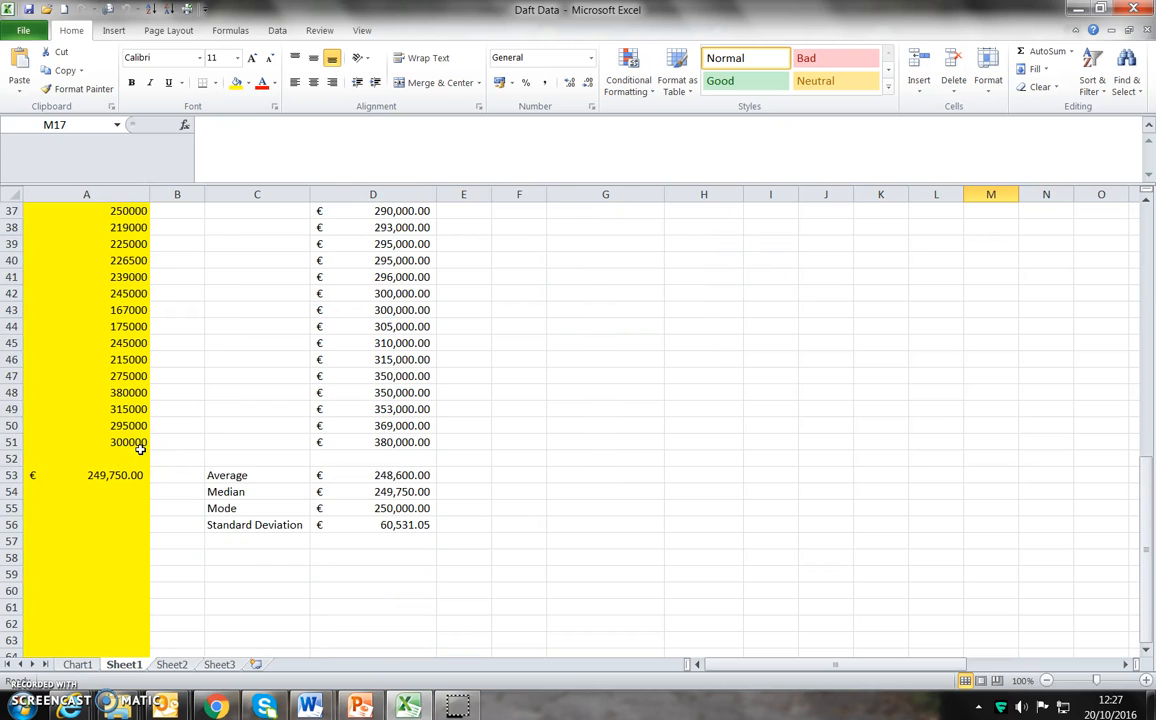
pyautogui.scroll(12, 140, 449)
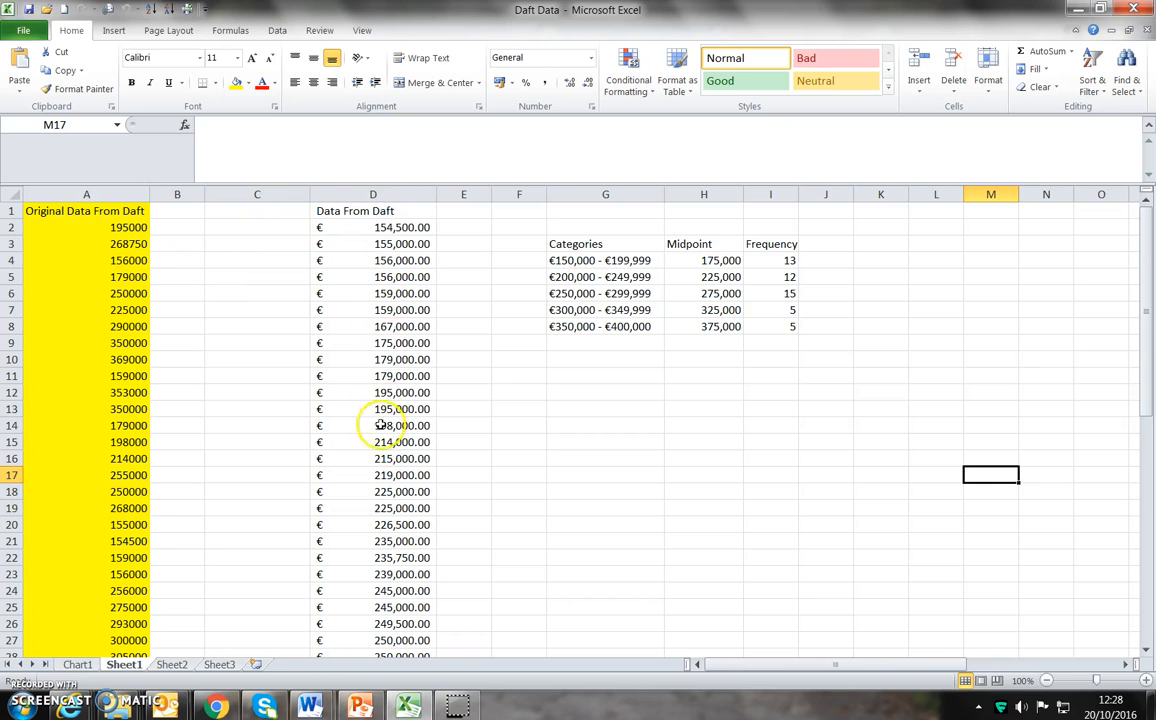
pyautogui.scroll(-1, 388, 480)
pyautogui.scroll(-10, 389, 507)
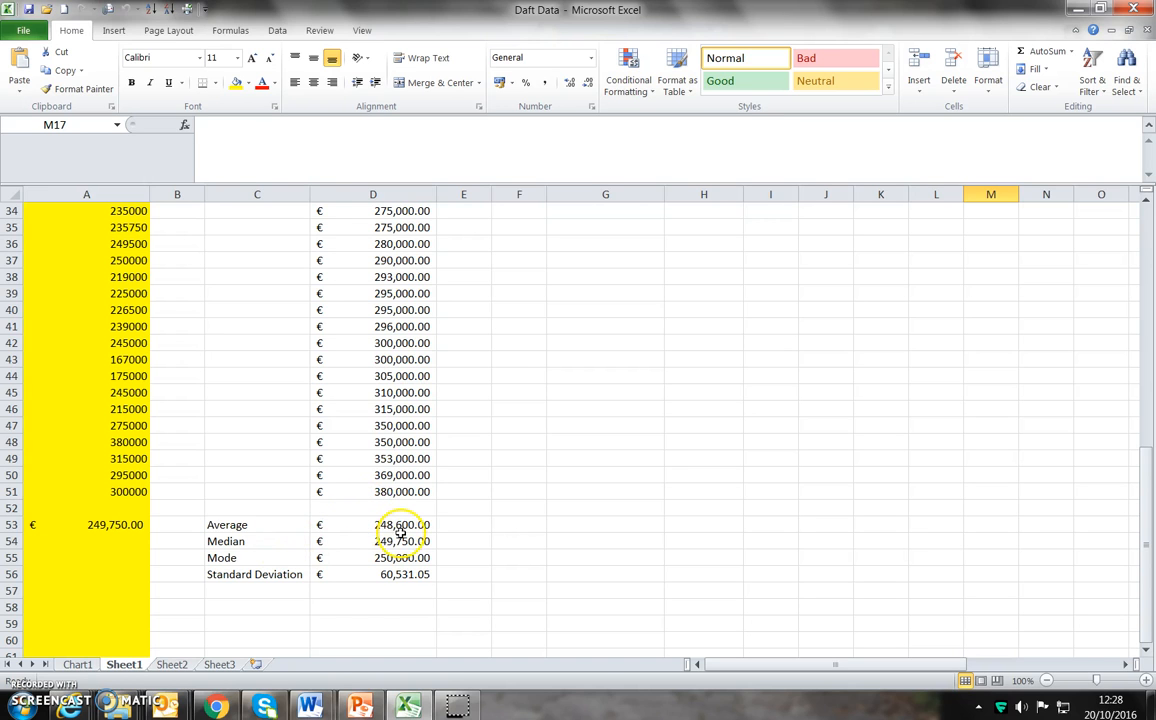
pyautogui.click(400, 540)
pyautogui.click(402, 524)
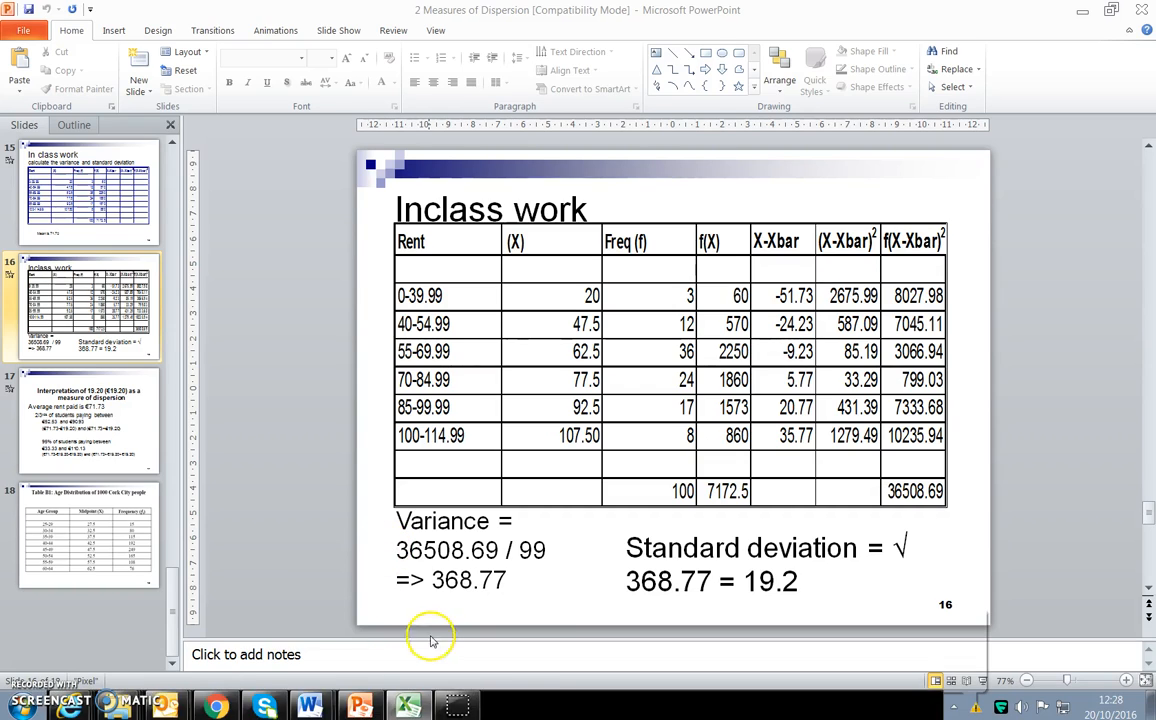
# Switch to the Excel workbook and calculate the average minus one standard deviation in E53 with =D53-D56.
pyautogui.click(410, 705)
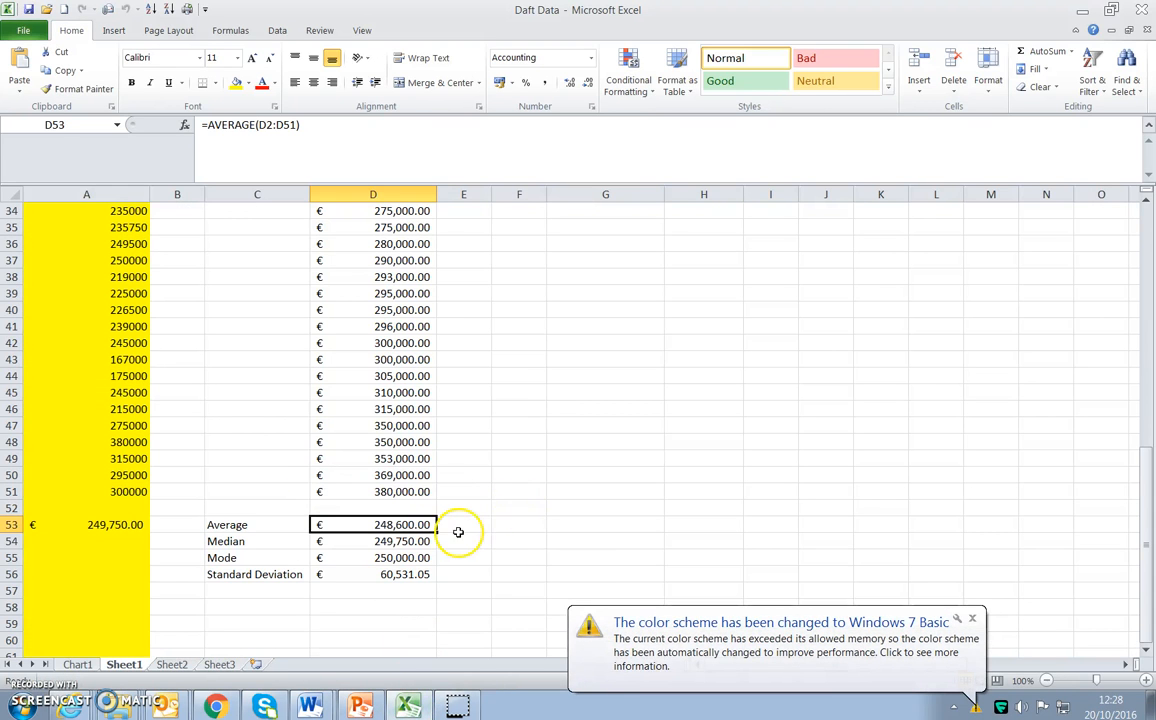
pyautogui.click(462, 528)
pyautogui.write('=')
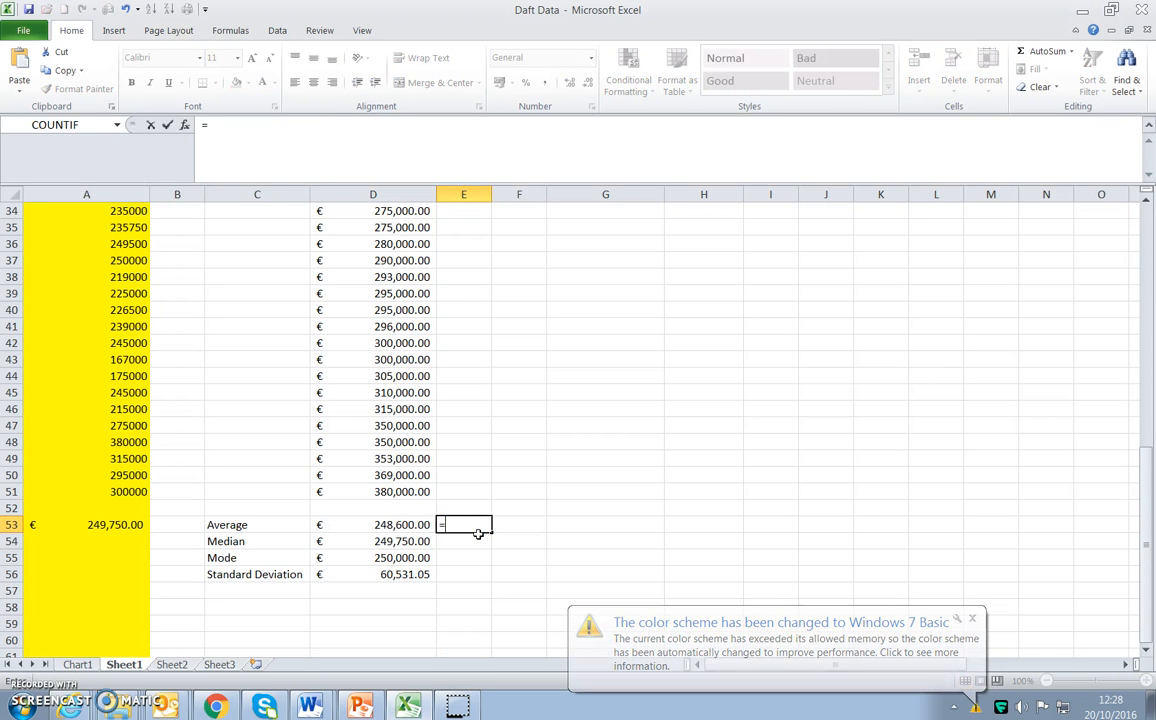
pyautogui.click(408, 525)
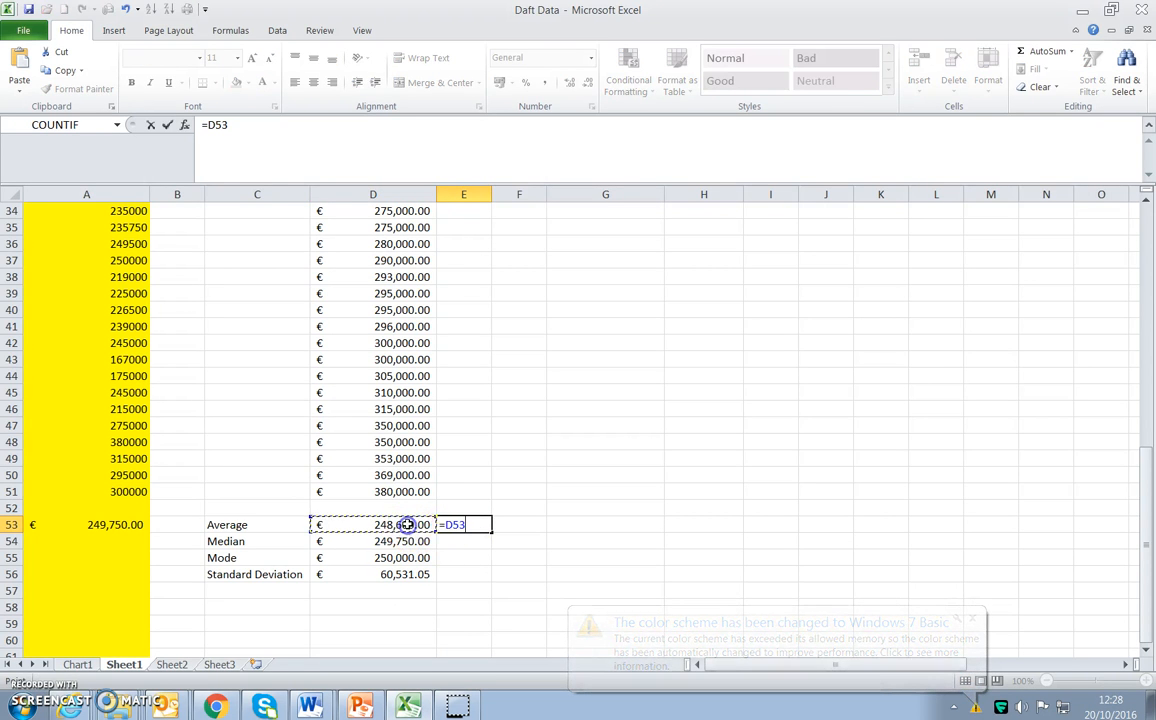
pyautogui.write('-')
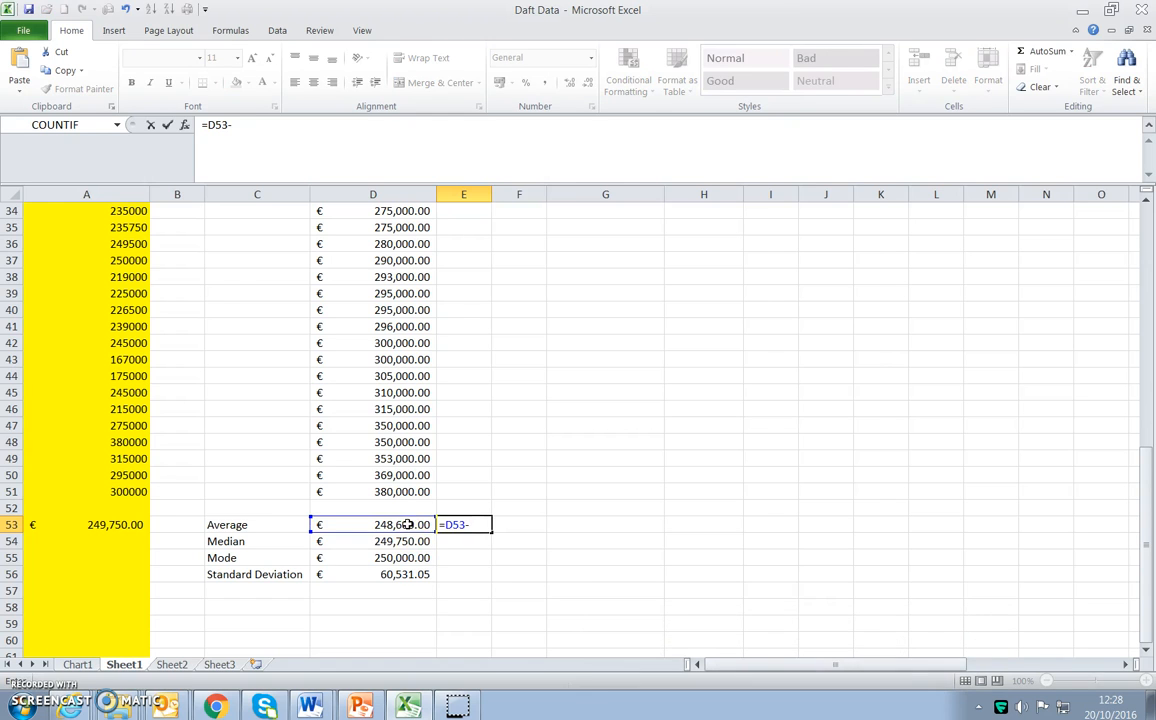
pyautogui.click(389, 574)
pyautogui.press('Return')
# Calculate the average plus one standard deviation in F53 with =D53+D56.
pyautogui.click(555, 525)
pyautogui.write('=')
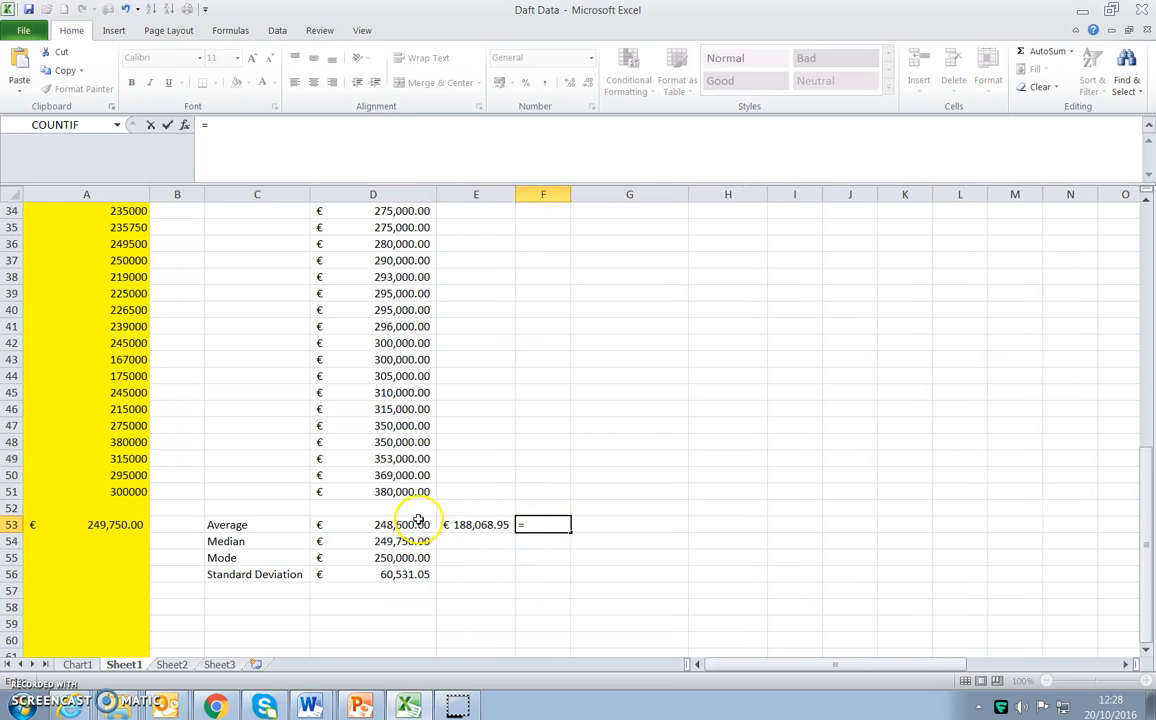
pyautogui.click(382, 523)
pyautogui.write('+')
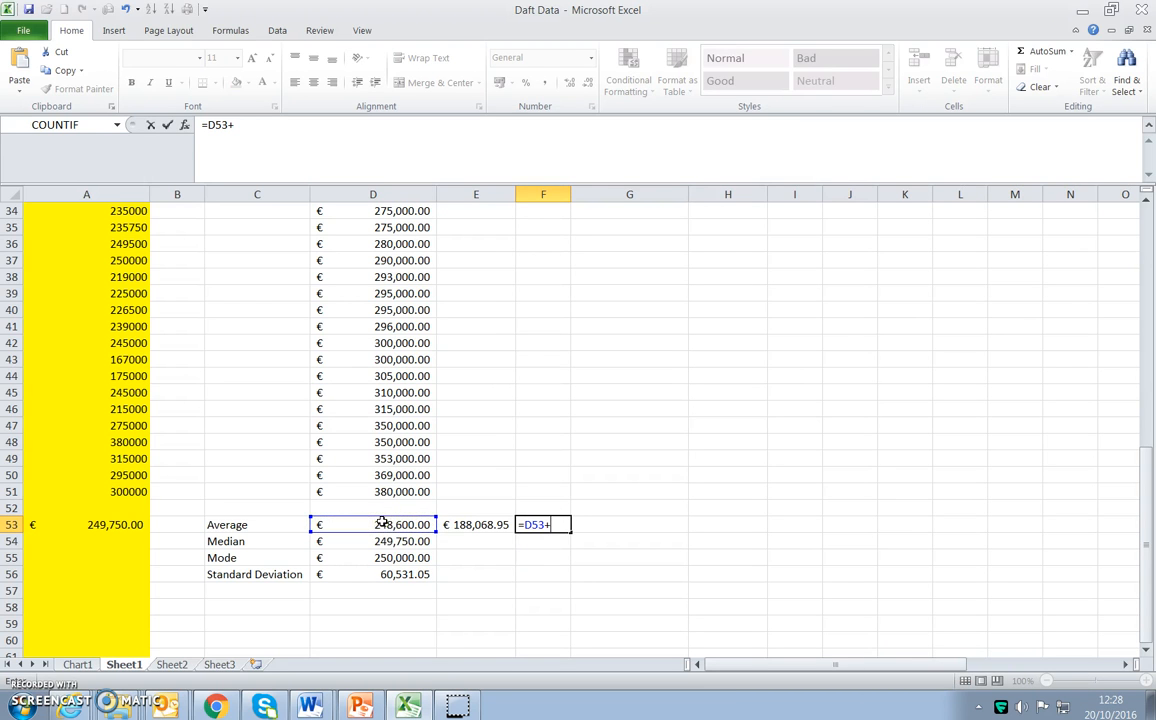
pyautogui.click(384, 574)
pyautogui.press('Return')
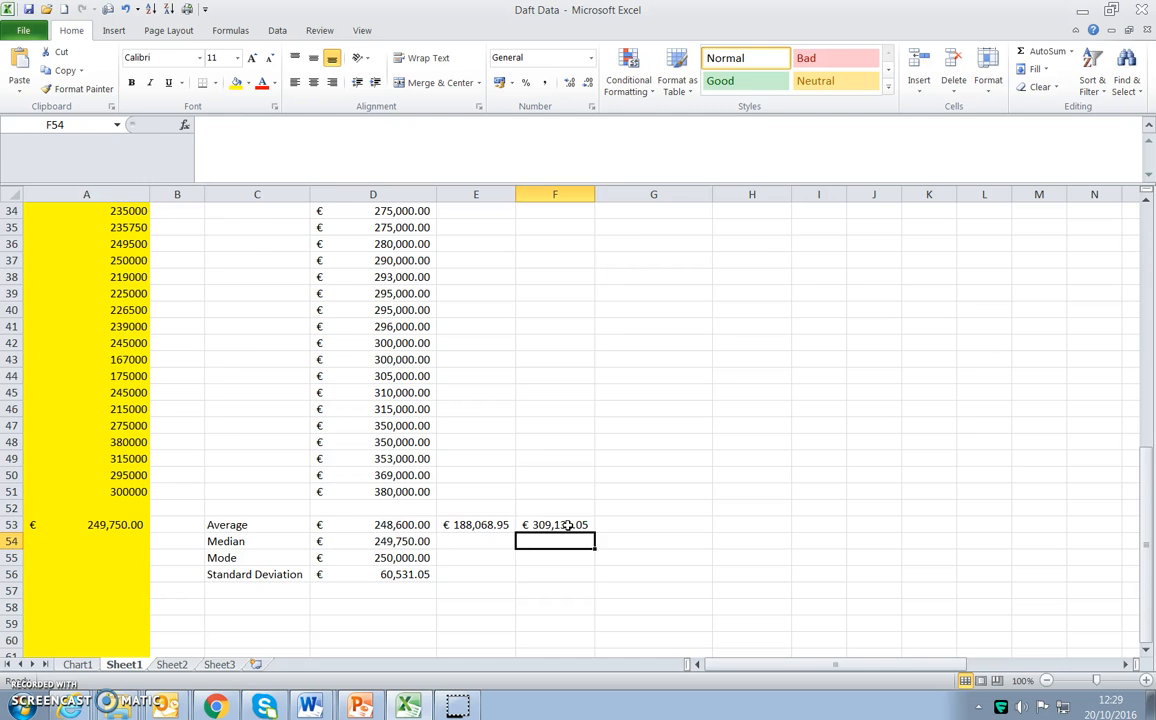
# Label the Midpoint column X and the Frequency column f in row 2, and widen column I slightly.
pyautogui.scroll(11, 567, 525)
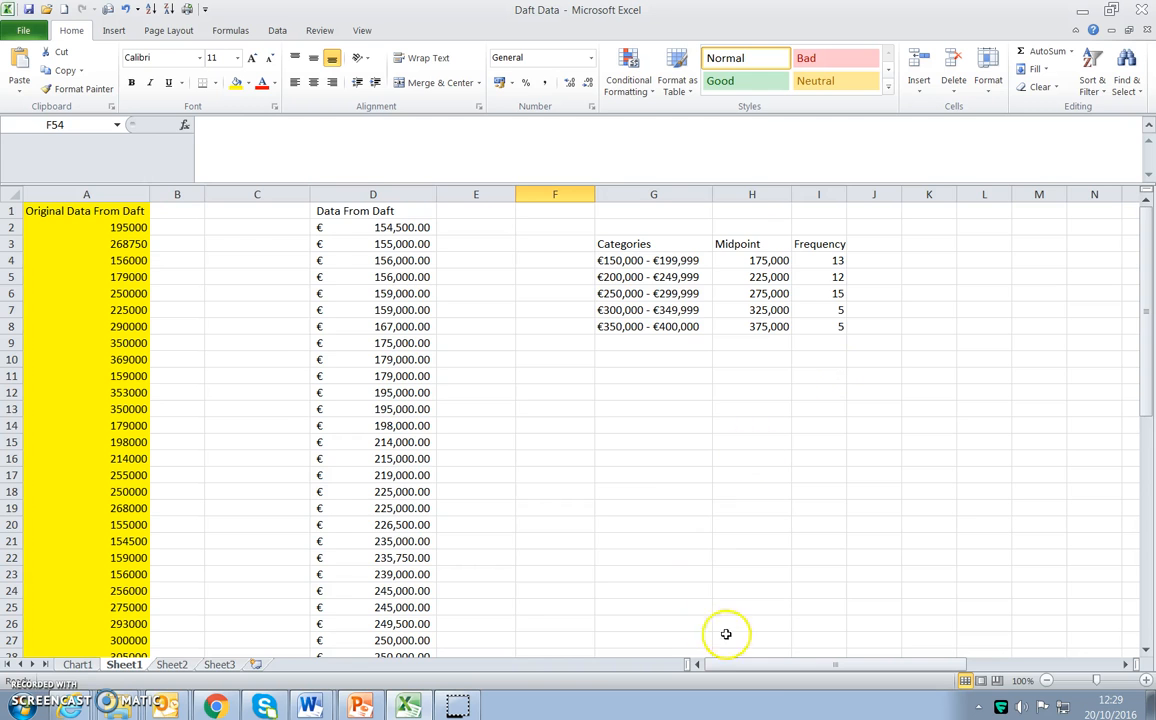
pyautogui.moveTo(769, 665); pyautogui.dragTo(791, 667)
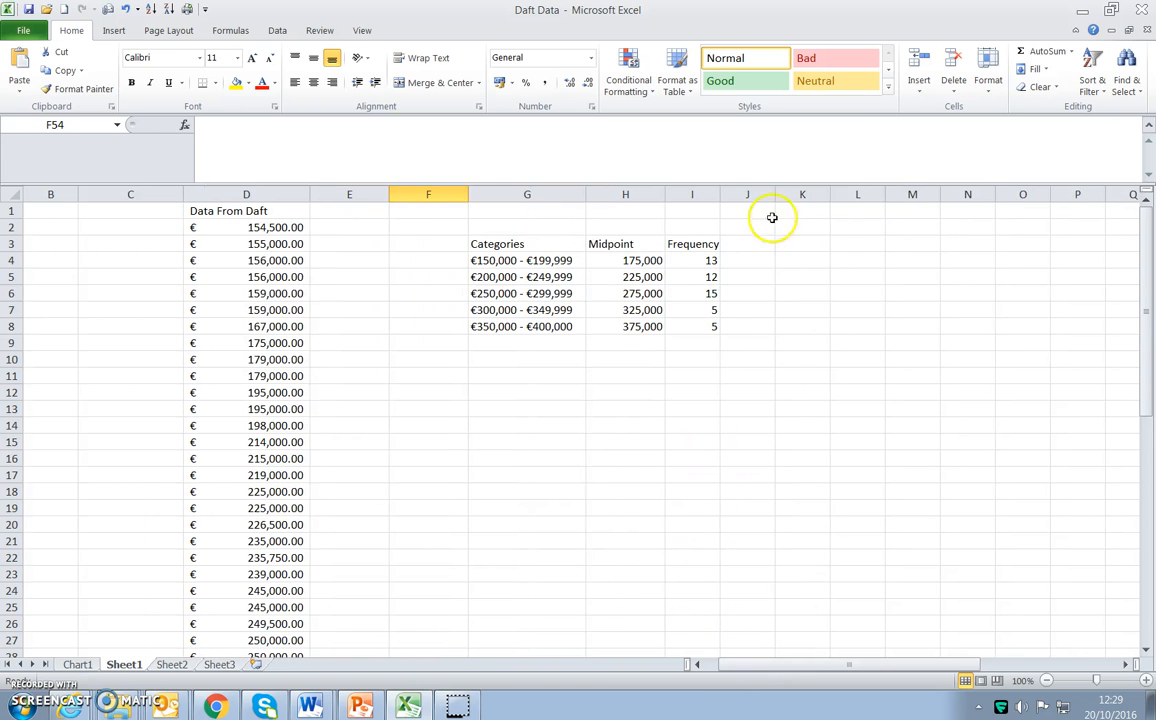
pyautogui.click(748, 243)
pyautogui.click(600, 393)
pyautogui.click(742, 247)
pyautogui.click(639, 229)
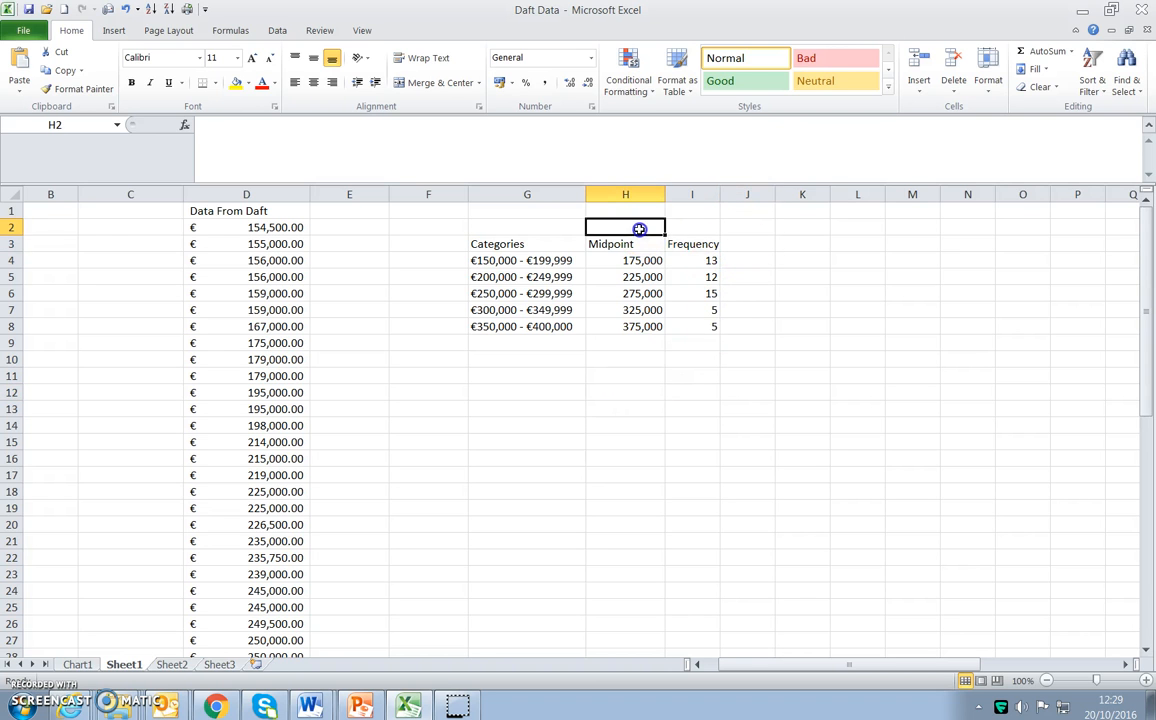
pyautogui.write('X')
pyautogui.click(689, 230)
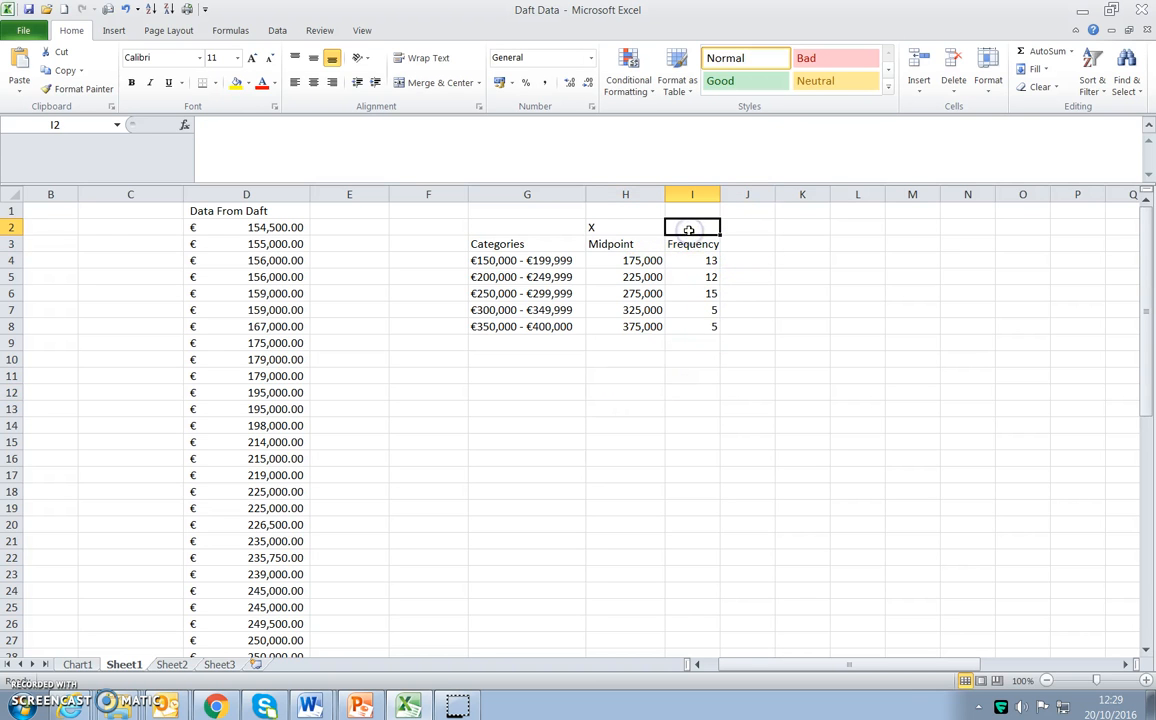
pyautogui.write('f')
pyautogui.press('BackSpace')
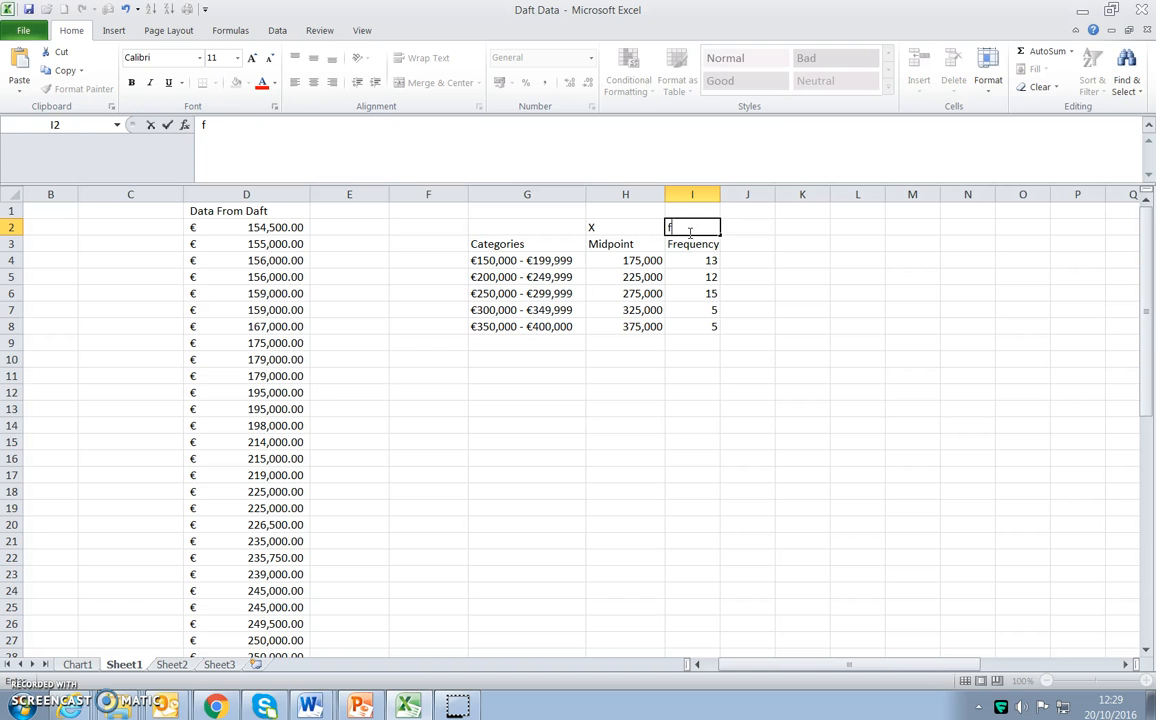
pyautogui.click(753, 246)
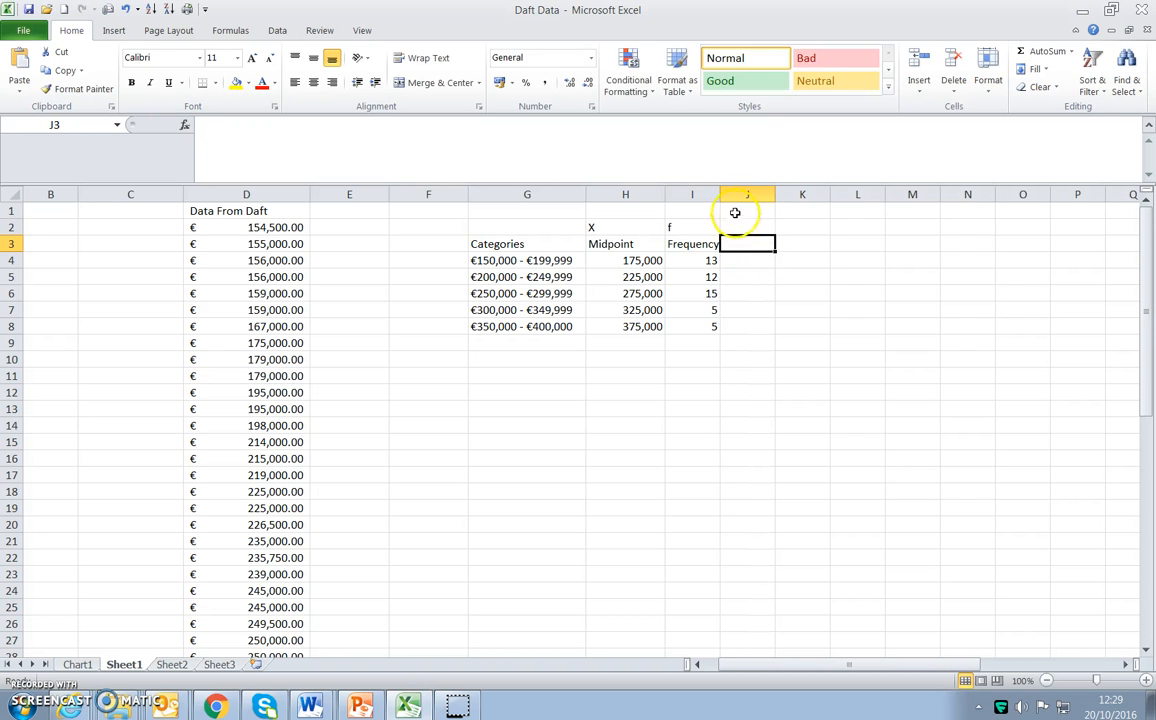
pyautogui.moveTo(722, 193); pyautogui.dragTo(736, 193)
# Multiply midpoint by frequency in J4 with =H4*I4 and fill the formula down to J8.
pyautogui.click(768, 260)
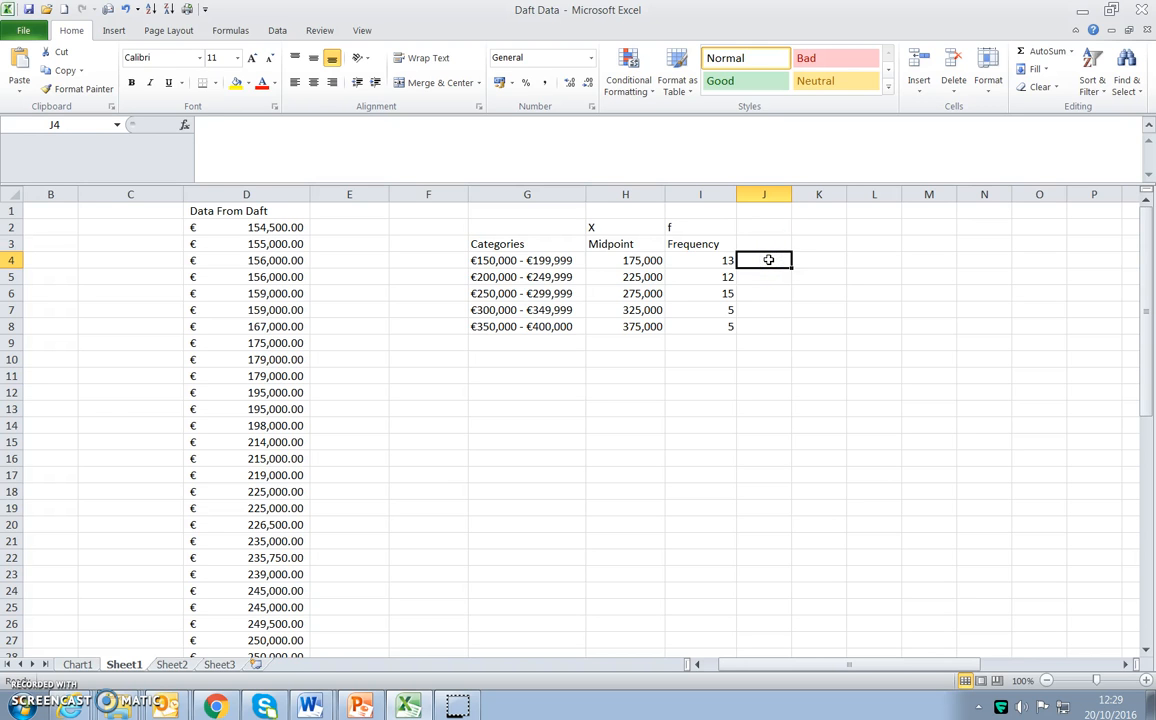
pyautogui.write('=-')
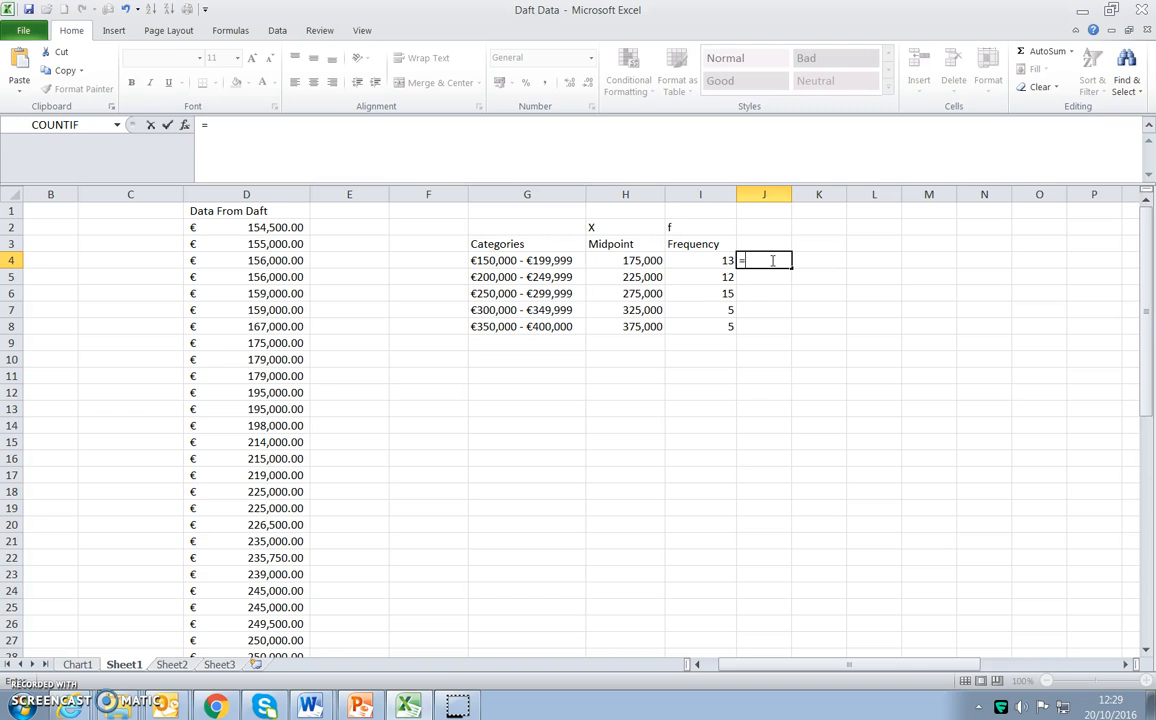
pyautogui.click(634, 257)
pyautogui.write('*')
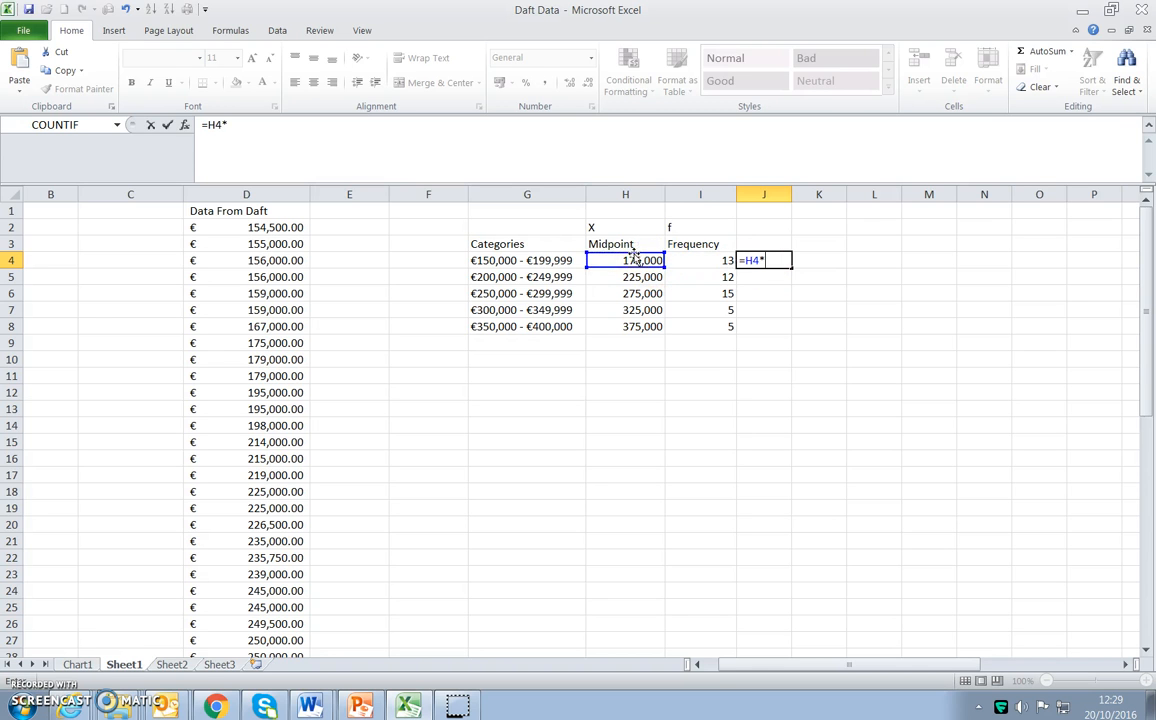
pyautogui.click(724, 258)
pyautogui.press('Return')
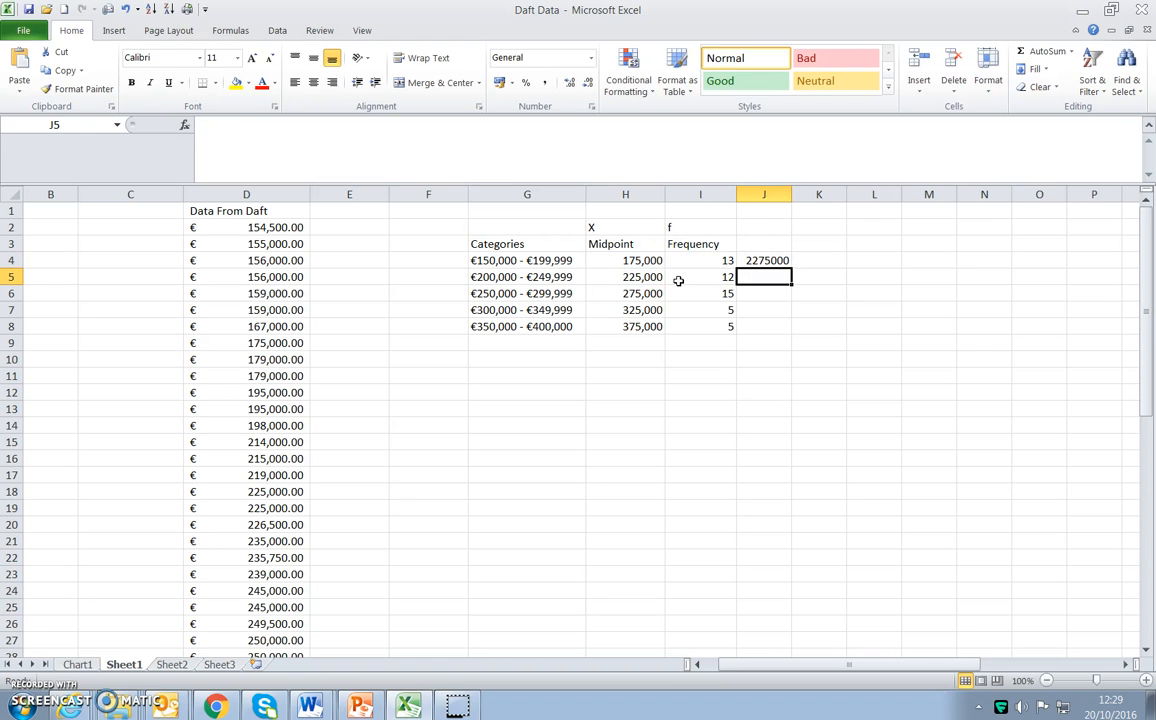
pyautogui.click(783, 260)
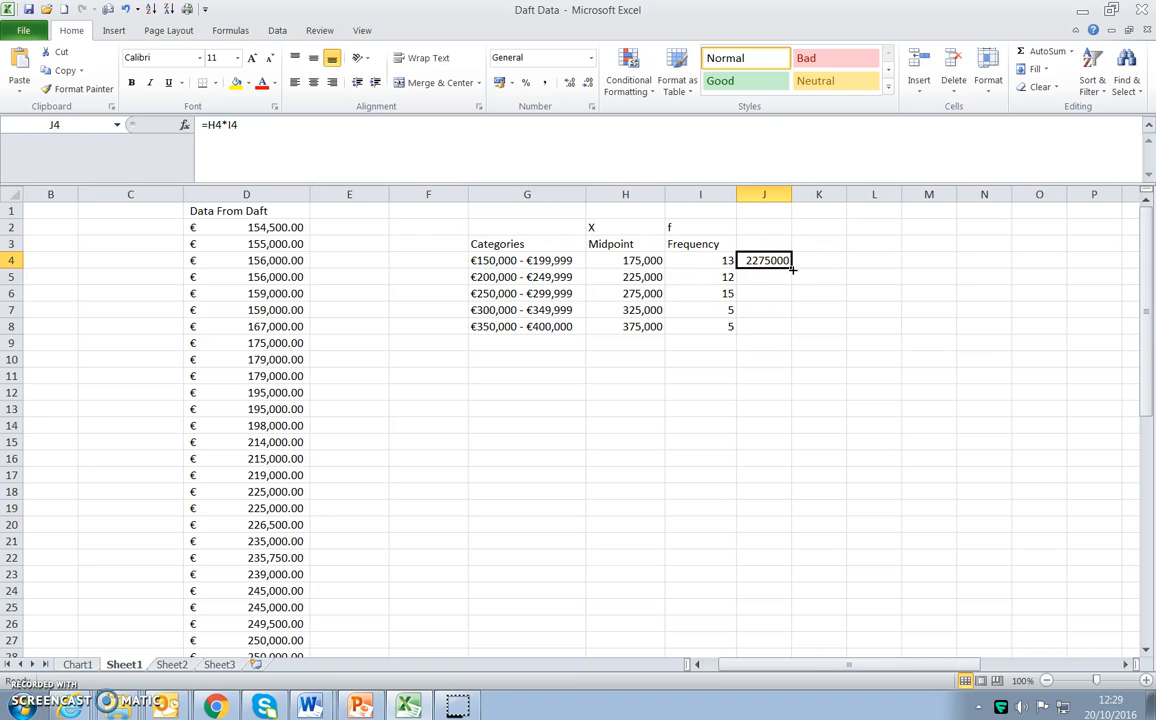
pyautogui.moveTo(792, 266); pyautogui.dragTo(786, 328)
# Total the midpoint-frequency products in J10 and the frequencies in I10 with AutoSum.
pyautogui.click(766, 359)
pyautogui.click(1042, 51)
pyautogui.press('Return')
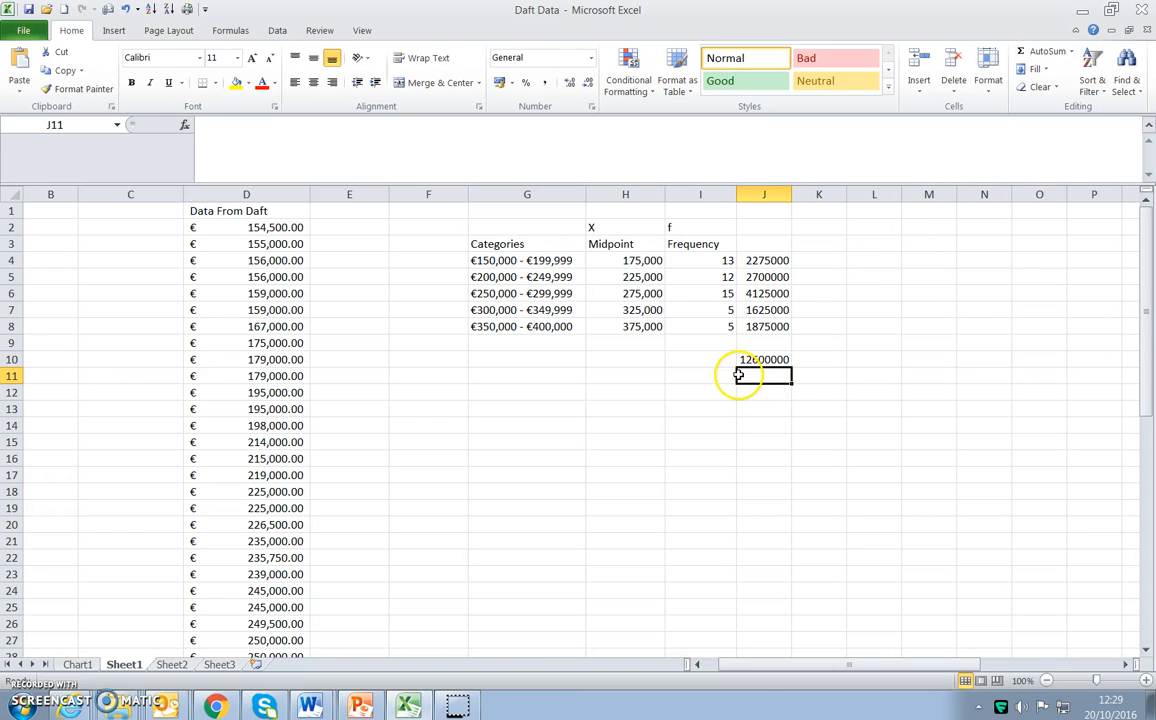
pyautogui.click(747, 383)
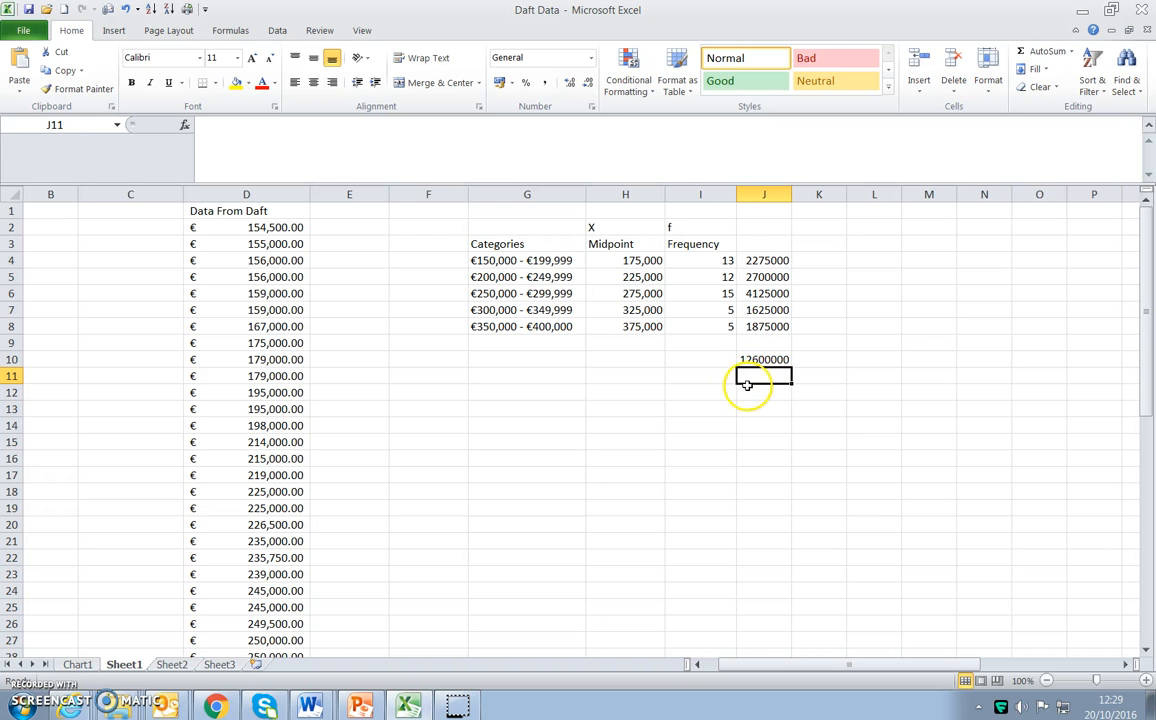
pyautogui.click(712, 343)
pyautogui.click(730, 358)
pyautogui.click(1044, 51)
pyautogui.press('Return')
# Enter the label "Mean (Average)" in I12.
pyautogui.click(766, 388)
pyautogui.click(722, 390)
pyautogui.write('Mean (Ave')
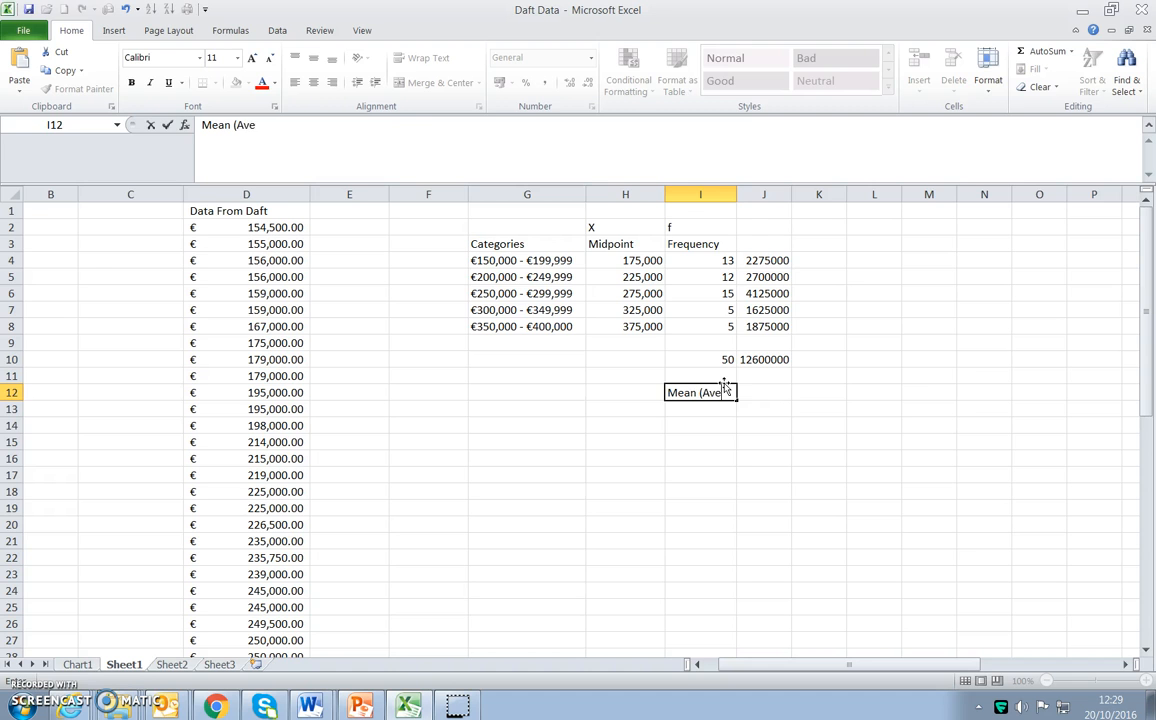
pyautogui.write('rage)')
pyautogui.press('Tab')
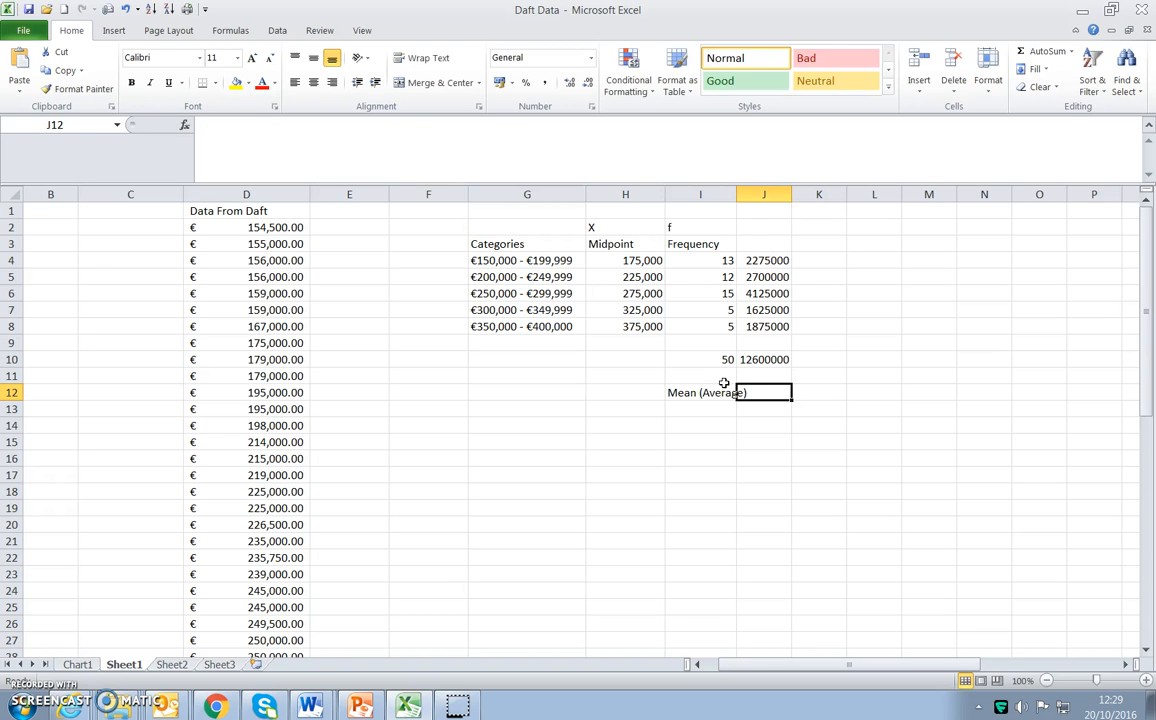
pyautogui.write('=average')
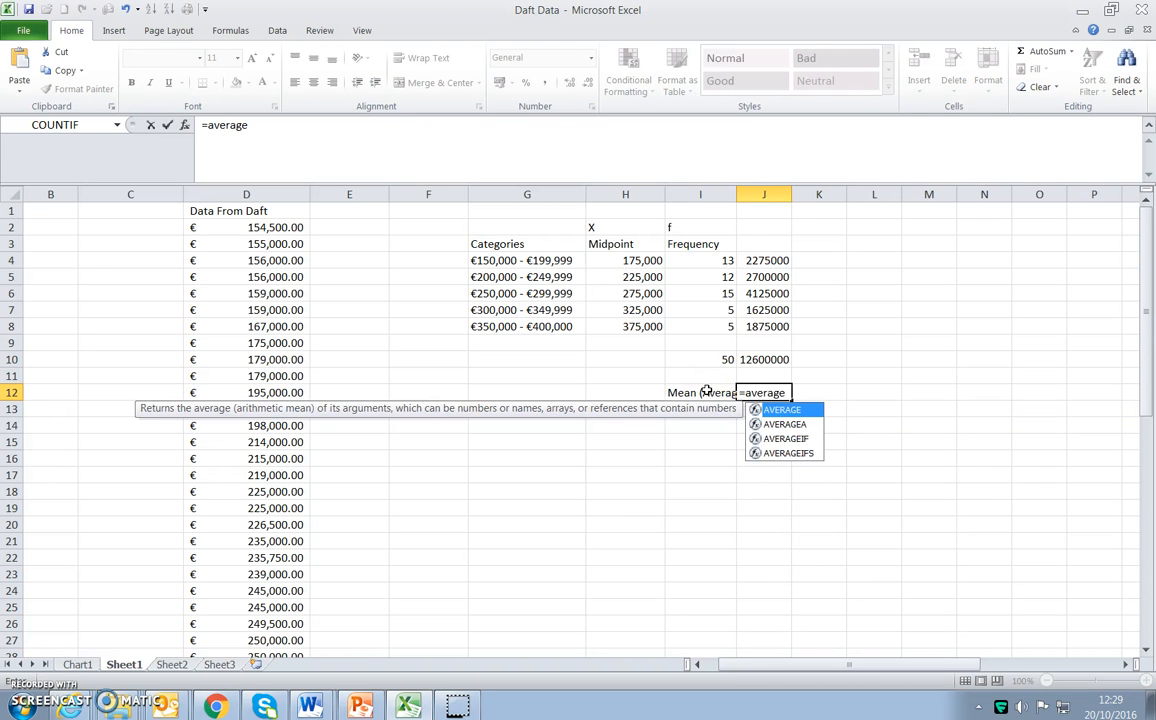
pyautogui.write('(')
pyautogui.click(757, 360)
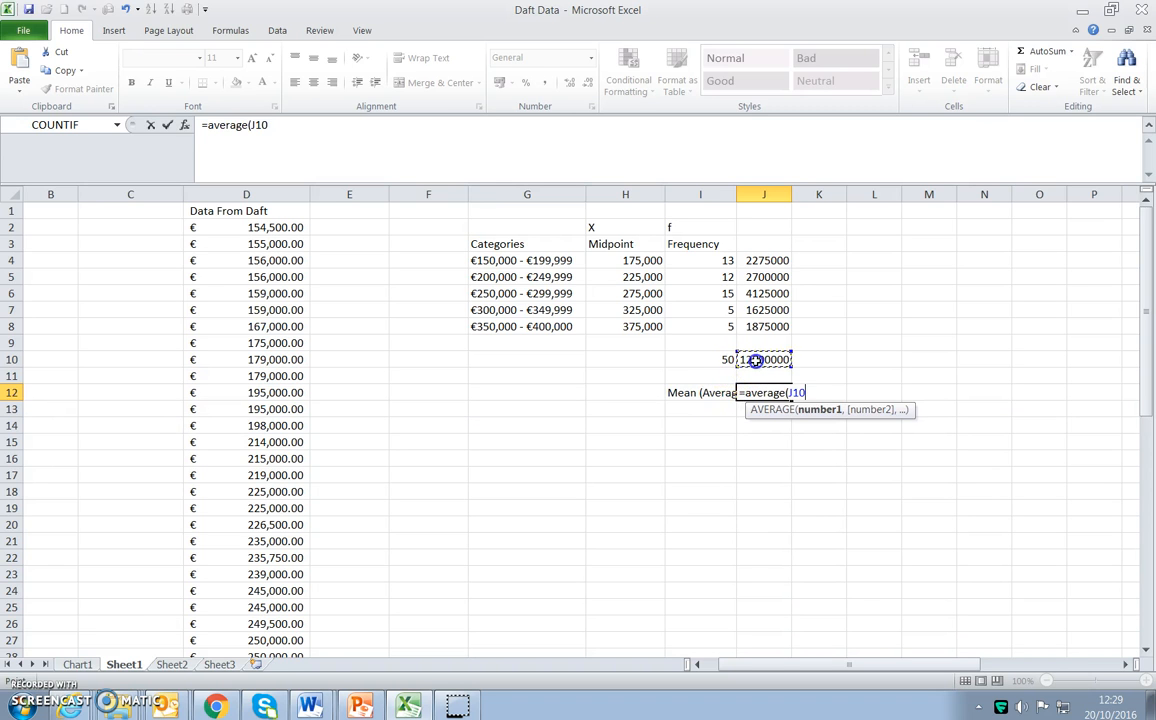
pyautogui.write(')')
pyautogui.press('Return')
# Calculate the grouped mean in J12 with the formula =J10/I10.
pyautogui.click(757, 391)
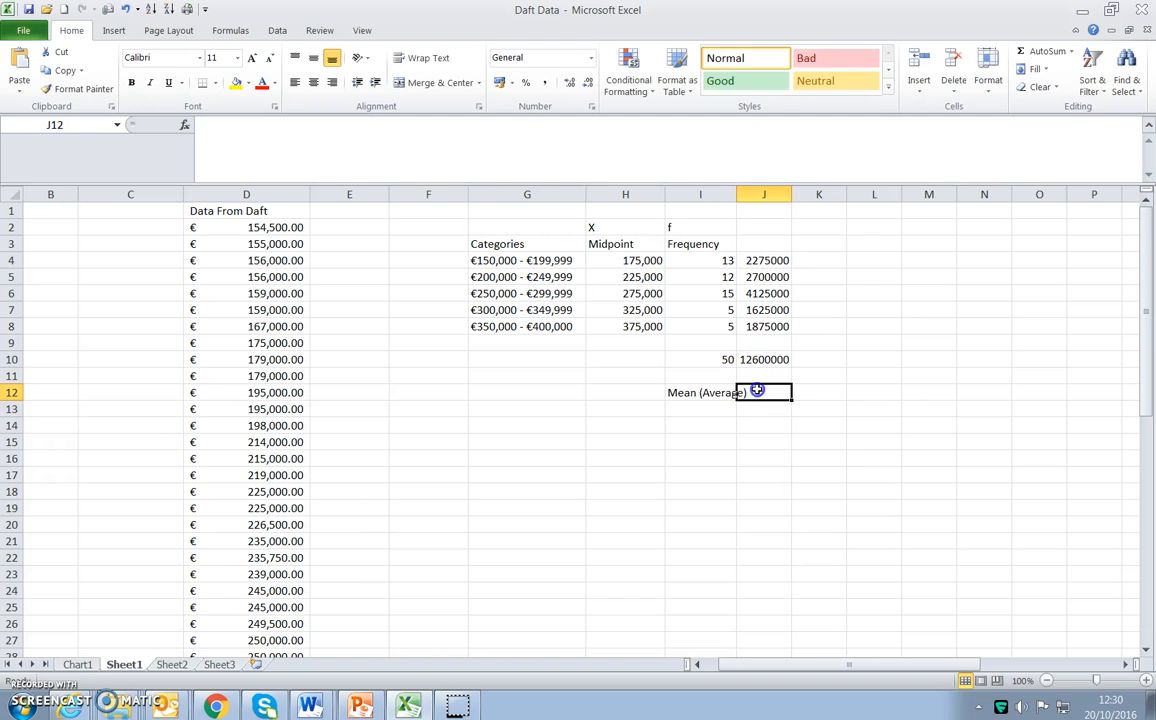
pyautogui.write('=')
pyautogui.click(766, 359)
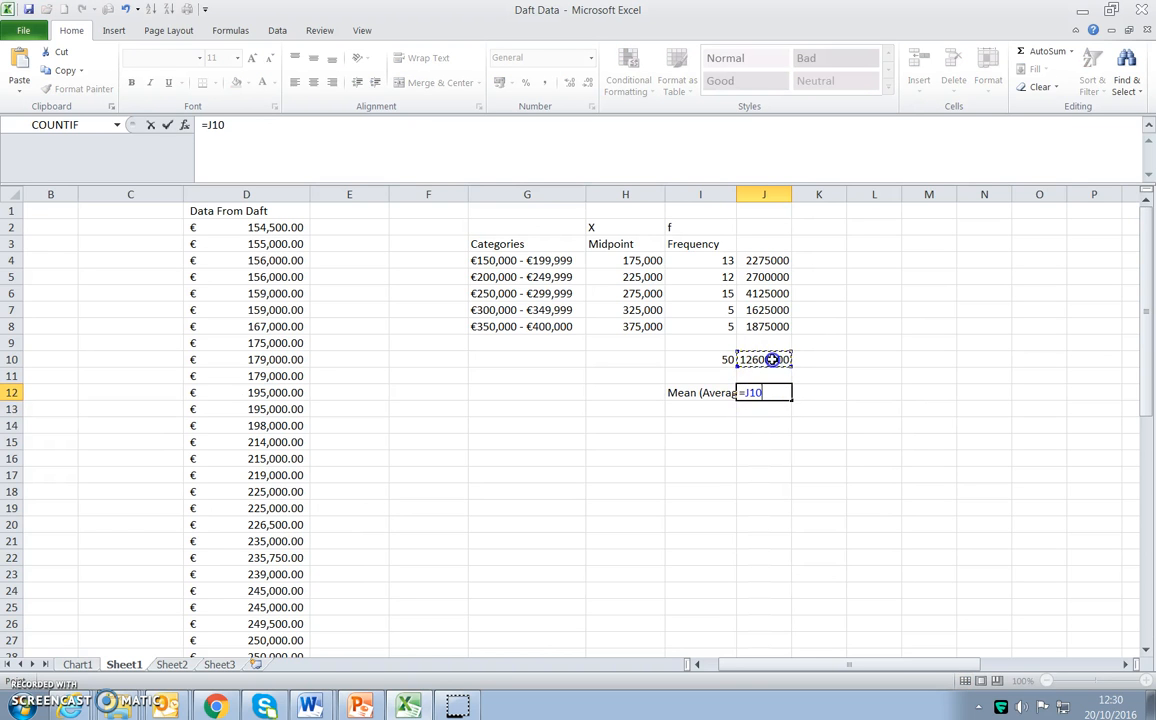
pyautogui.write('/')
pyautogui.click(716, 359)
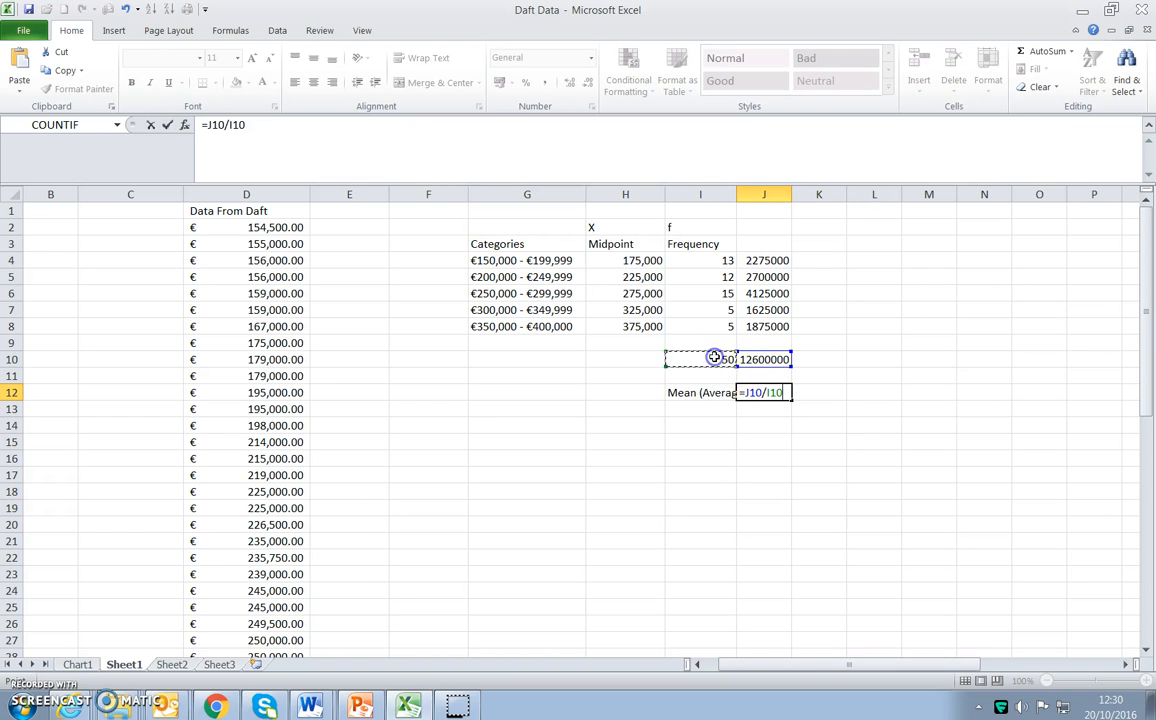
pyautogui.press('Return')
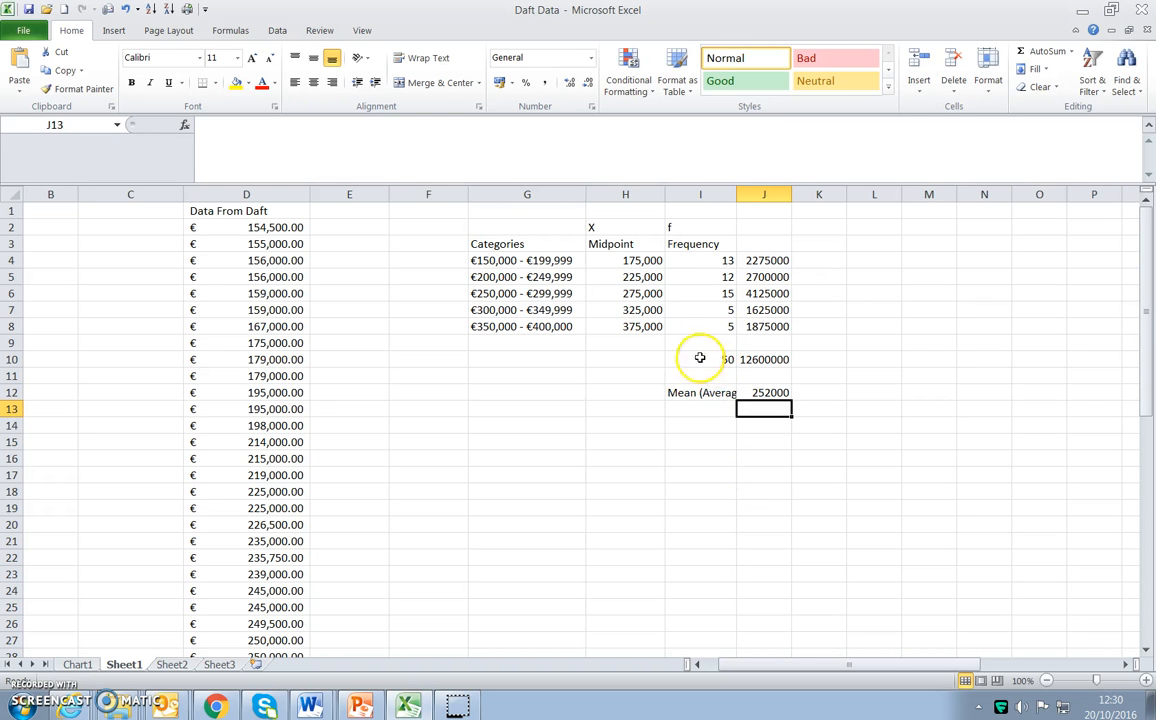
# Format the mean in J12 as Euro accounting currency.
pyautogui.click(766, 394)
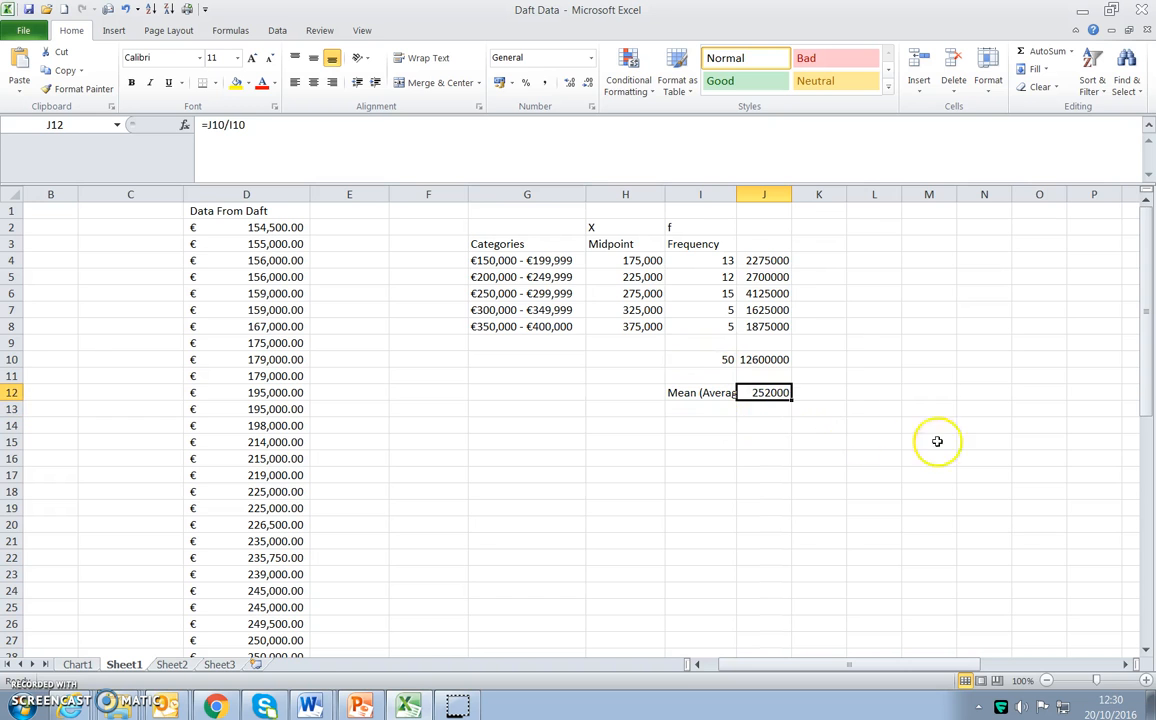
pyautogui.click(512, 85)
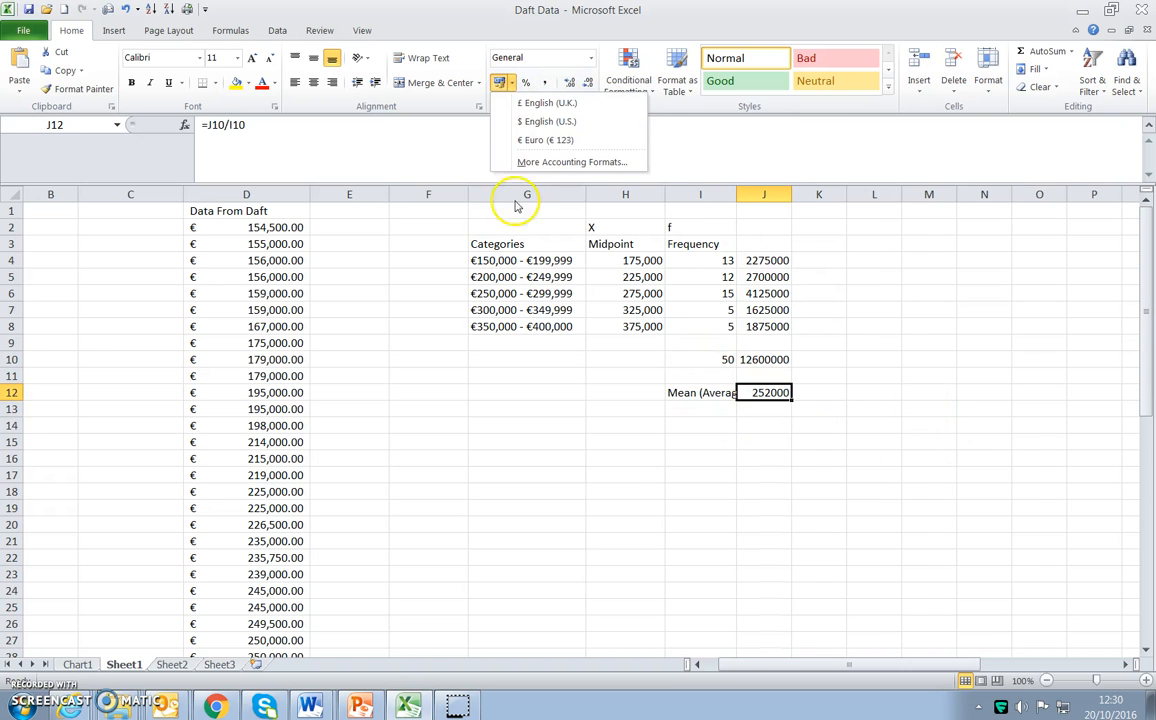
pyautogui.click(510, 139)
# Compare the grouped mean with the raw-data average in row 53, and review the midpoints and category ranges.
pyautogui.scroll(-2, 710, 491)
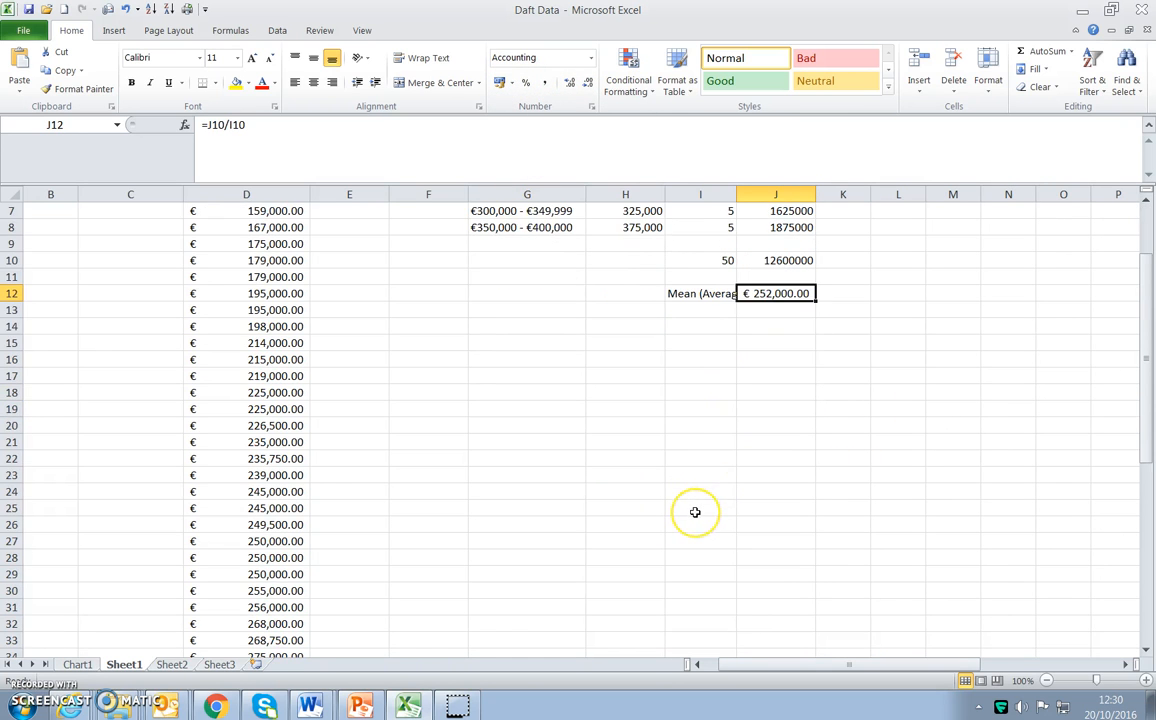
pyautogui.scroll(-8, 695, 512)
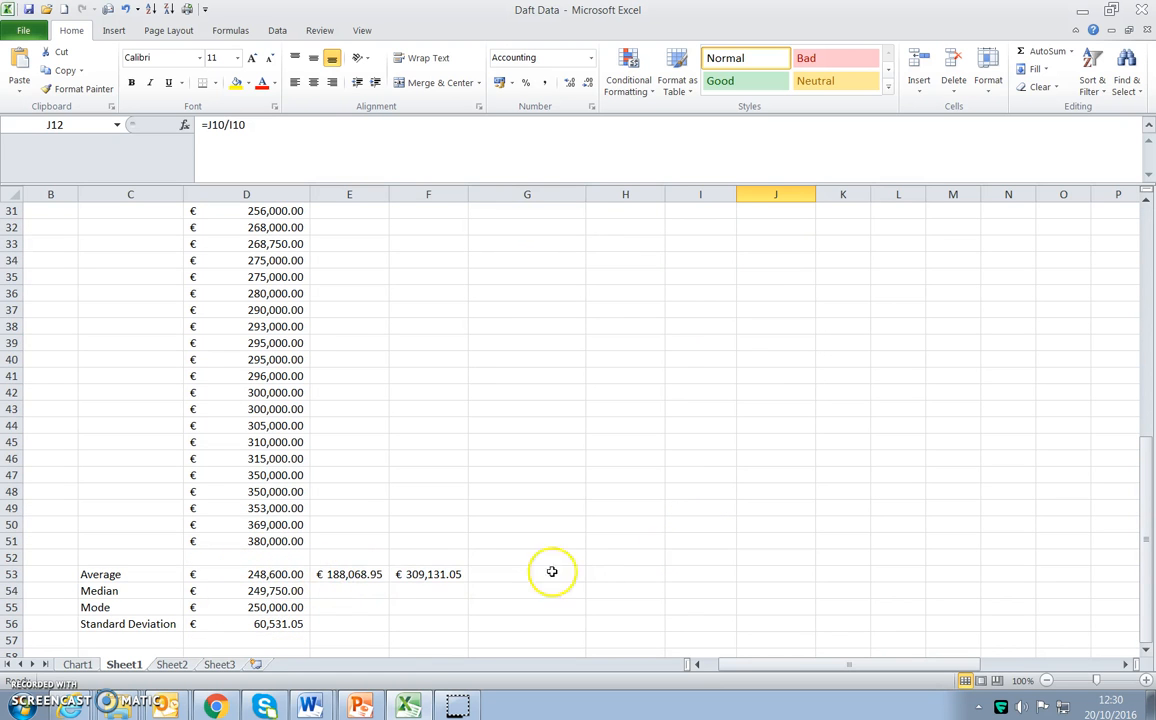
pyautogui.scroll(10, 648, 553)
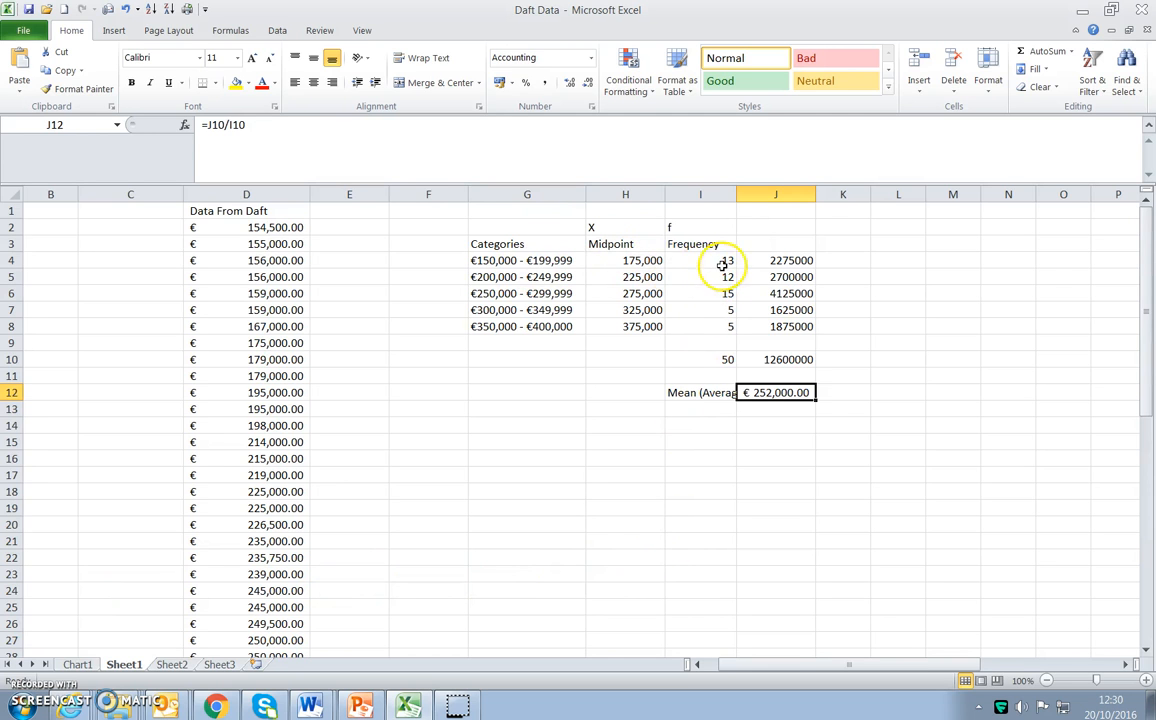
pyautogui.click(647, 262)
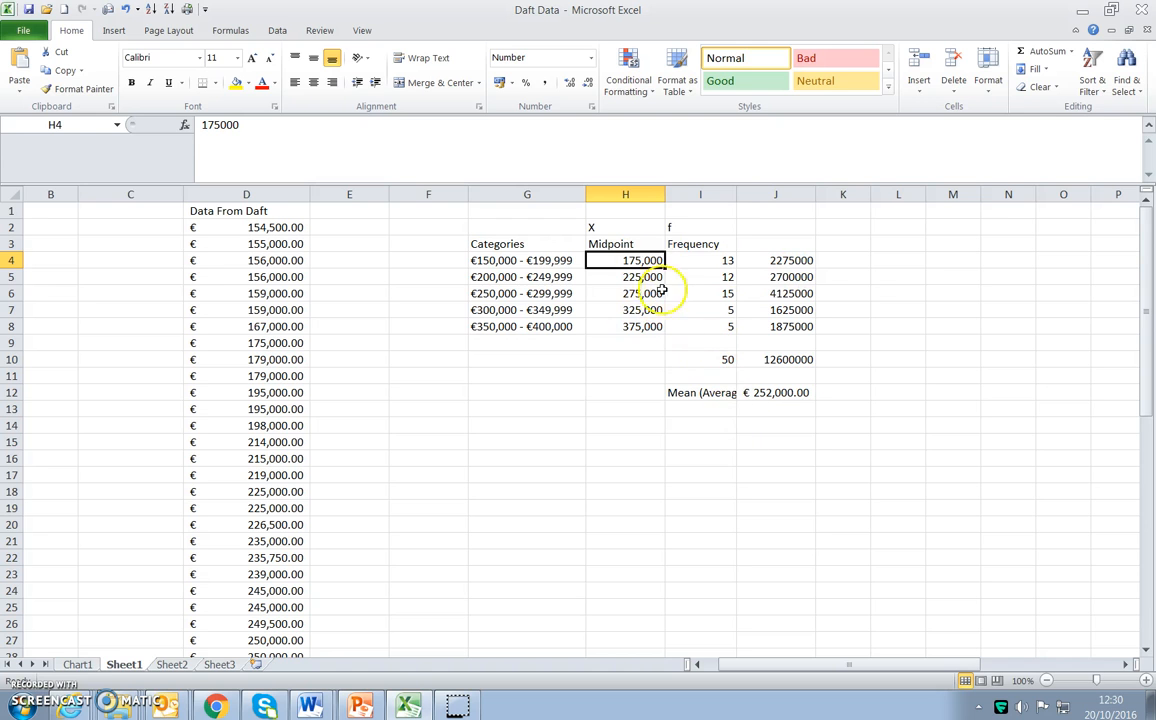
pyautogui.click(600, 277)
pyautogui.click(600, 262)
pyautogui.click(600, 277)
pyautogui.click(532, 261)
pyautogui.click(530, 273)
pyautogui.click(530, 262)
pyautogui.click(529, 272)
pyautogui.click(528, 259)
pyautogui.click(525, 276)
pyautogui.click(525, 294)
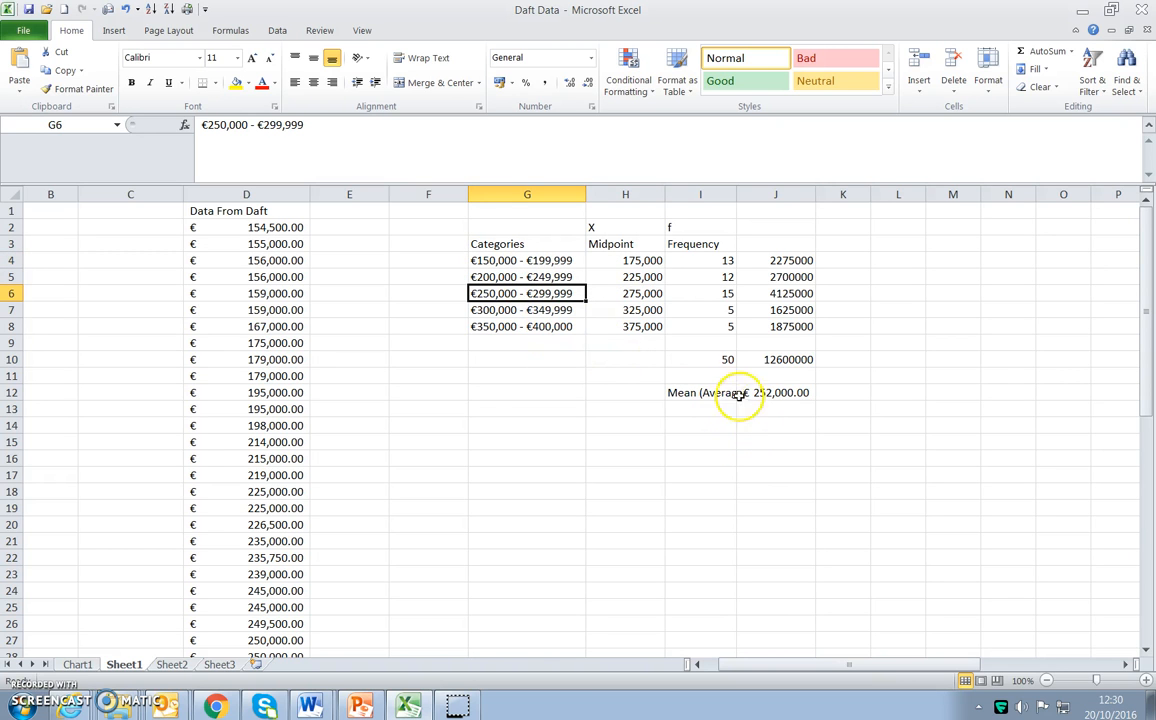
# Widen column I to fit the Mean (Average) label and enter the heading fx in J3.
pyautogui.moveTo(763, 198); pyautogui.dragTo(765, 198)
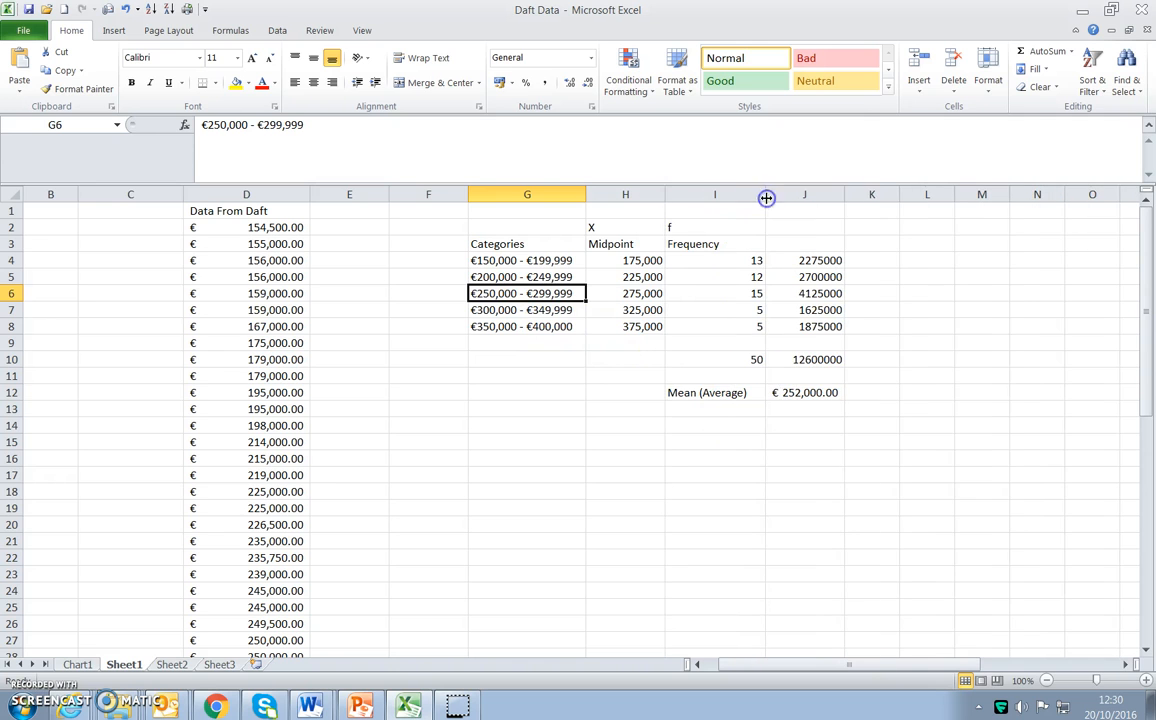
pyautogui.click(790, 408)
pyautogui.click(871, 260)
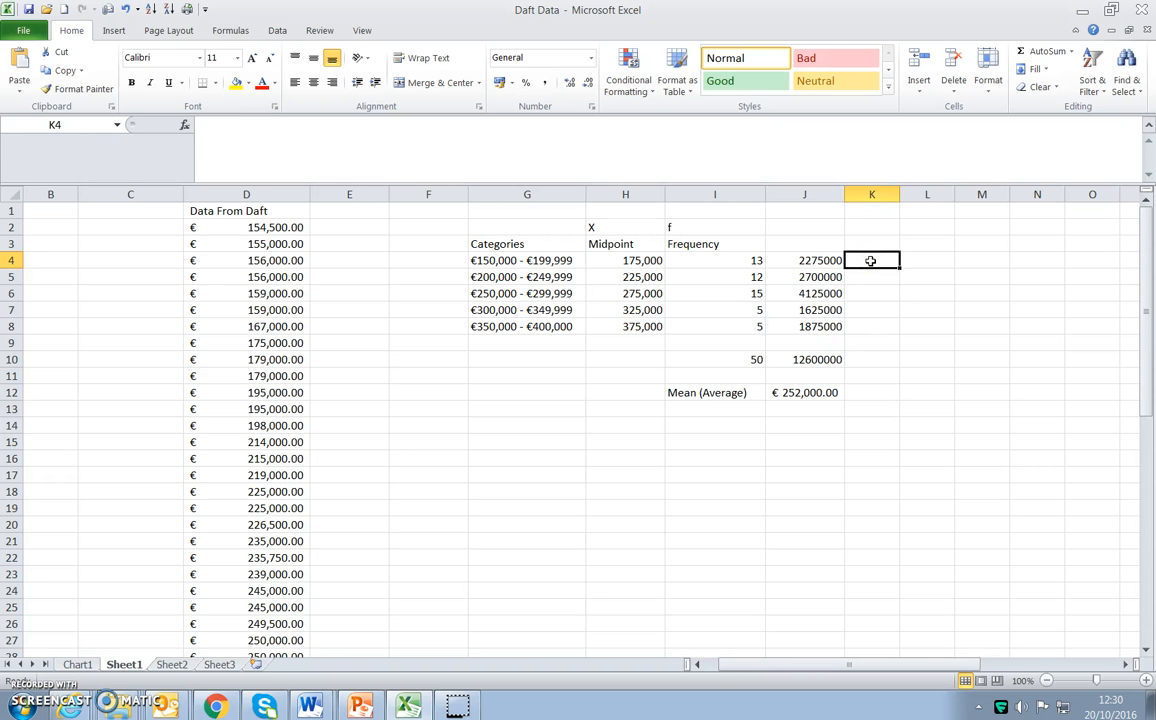
pyautogui.click(820, 243)
pyautogui.write('fx')
pyautogui.press('Tab')
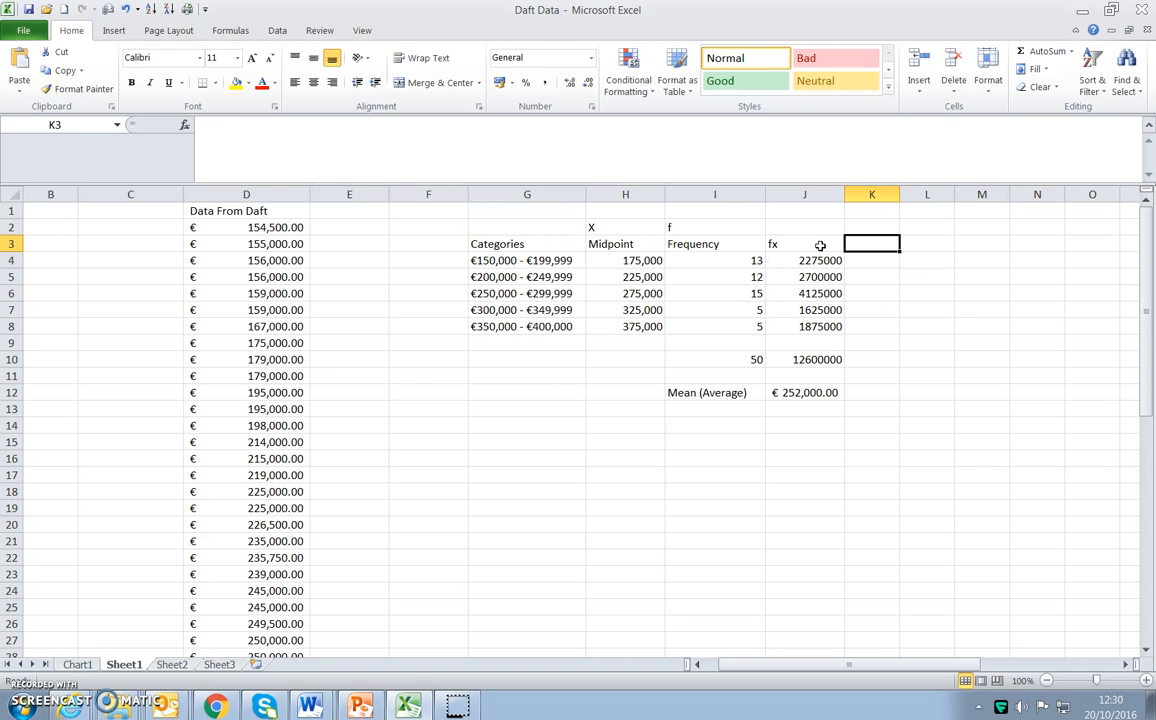
# Enter the heading x-xbar in K3 and label the mean row xbar in H12.
pyautogui.write('x-xbar')
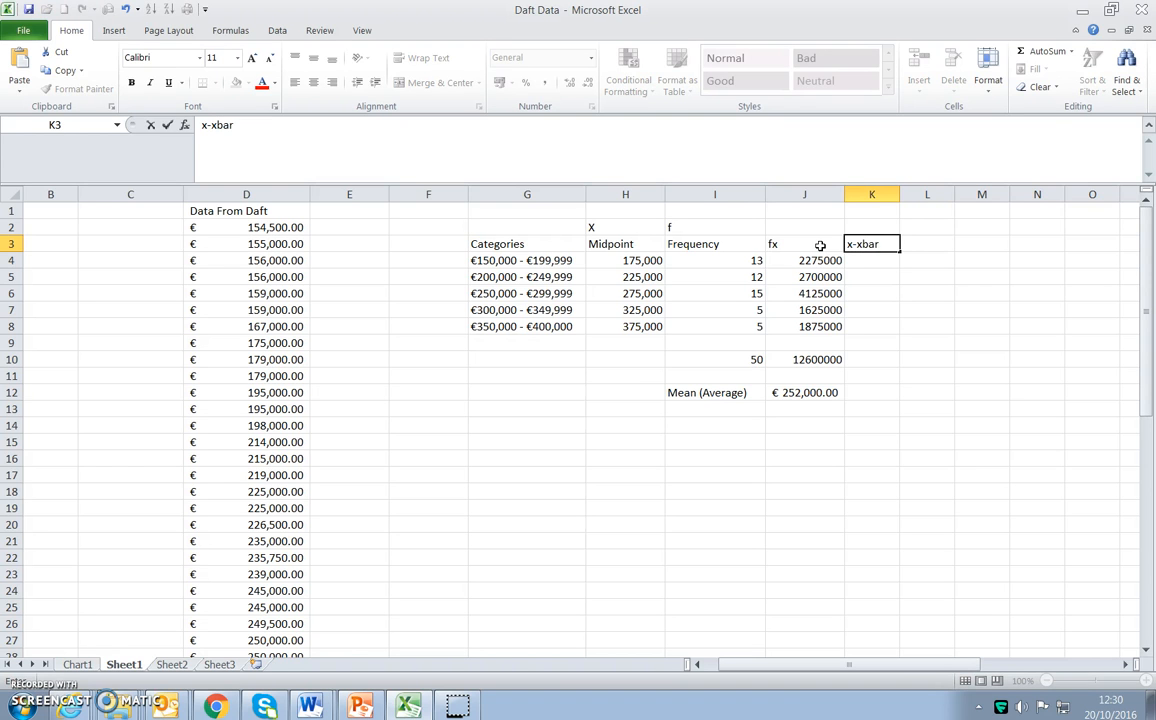
pyautogui.click(607, 393)
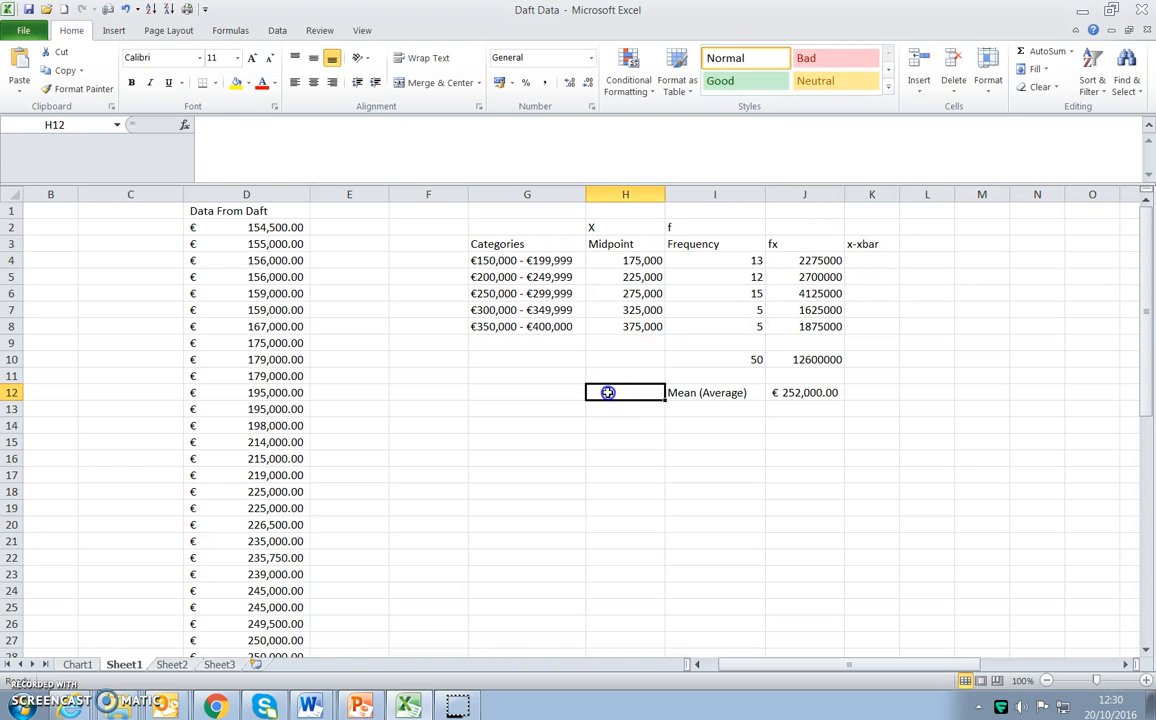
pyautogui.write('xba')
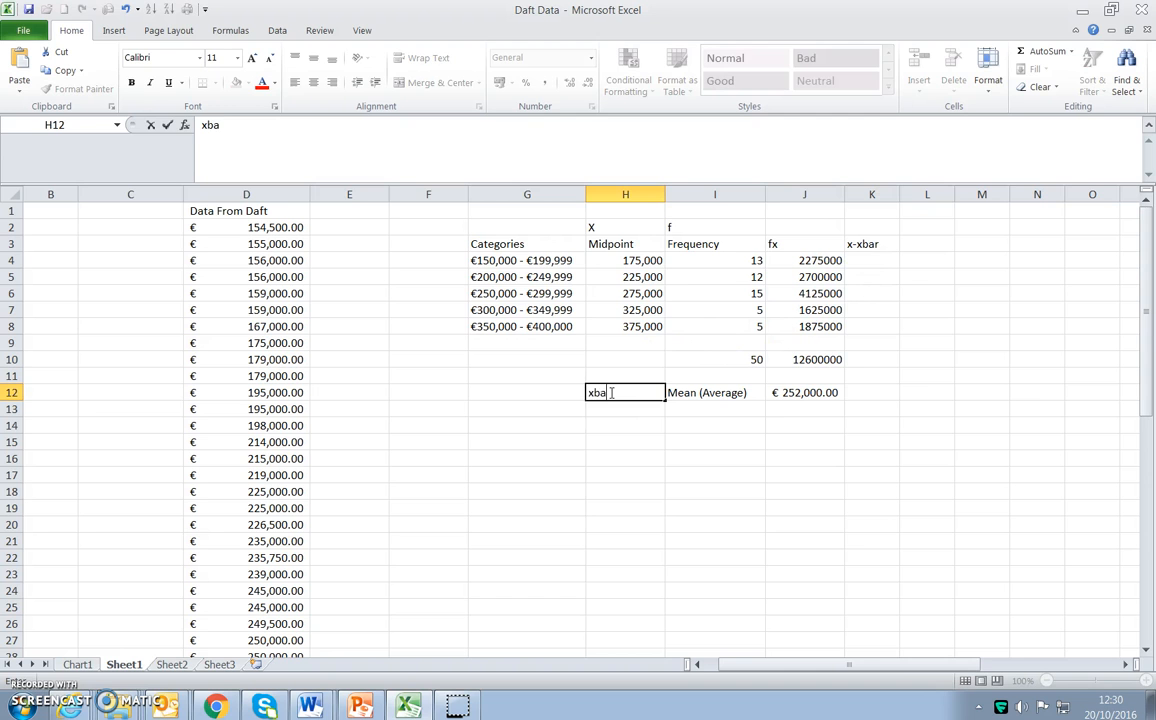
pyautogui.press('Tab')
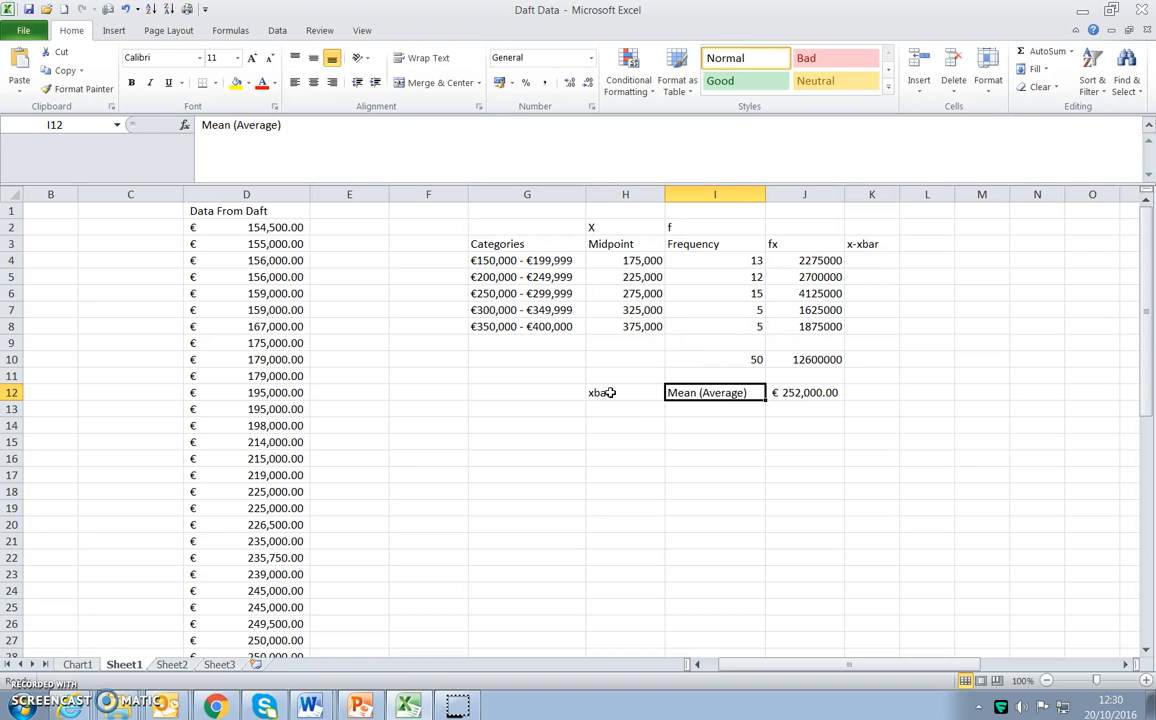
# Subtract the mean from the first midpoint in K4 with the formula =H4-J12.
pyautogui.click(874, 265)
pyautogui.write('=')
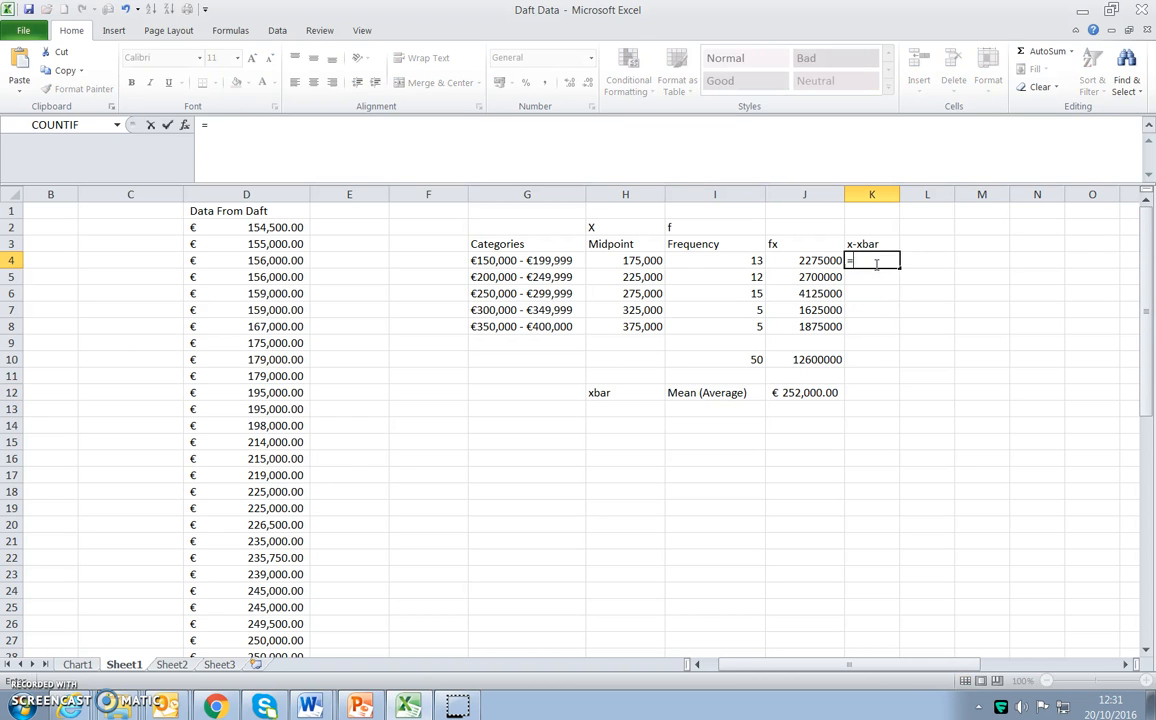
pyautogui.click(648, 259)
pyautogui.write('-0')
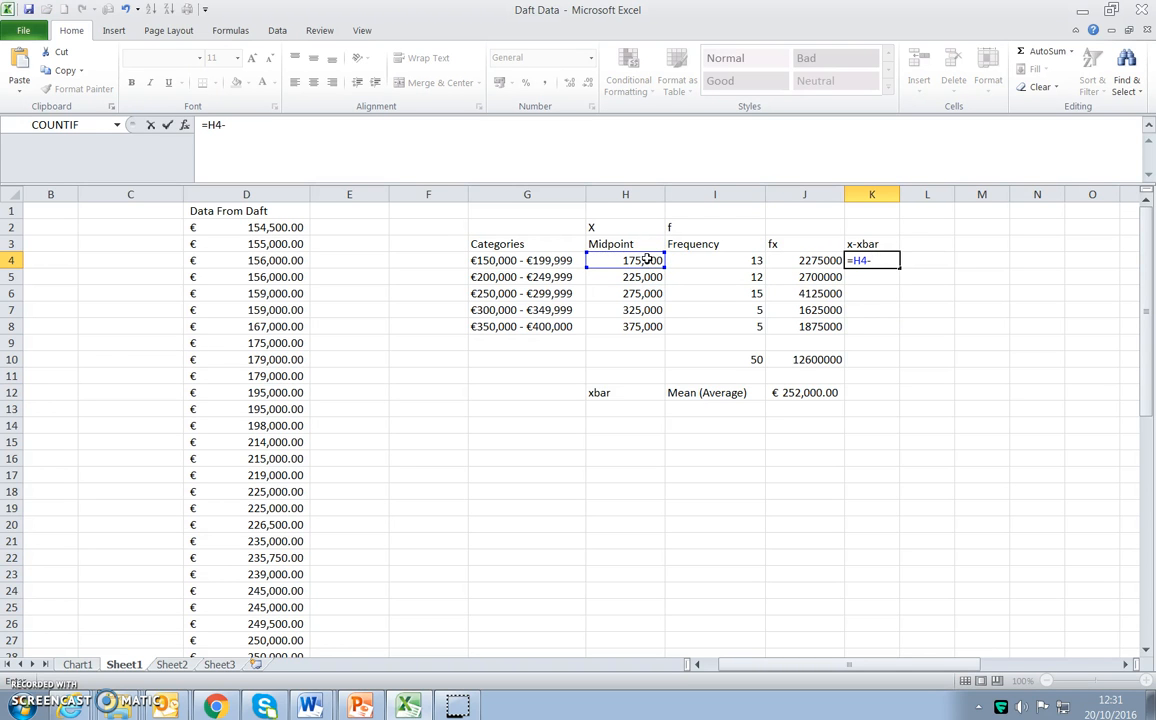
pyautogui.click(790, 392)
pyautogui.press('Return')
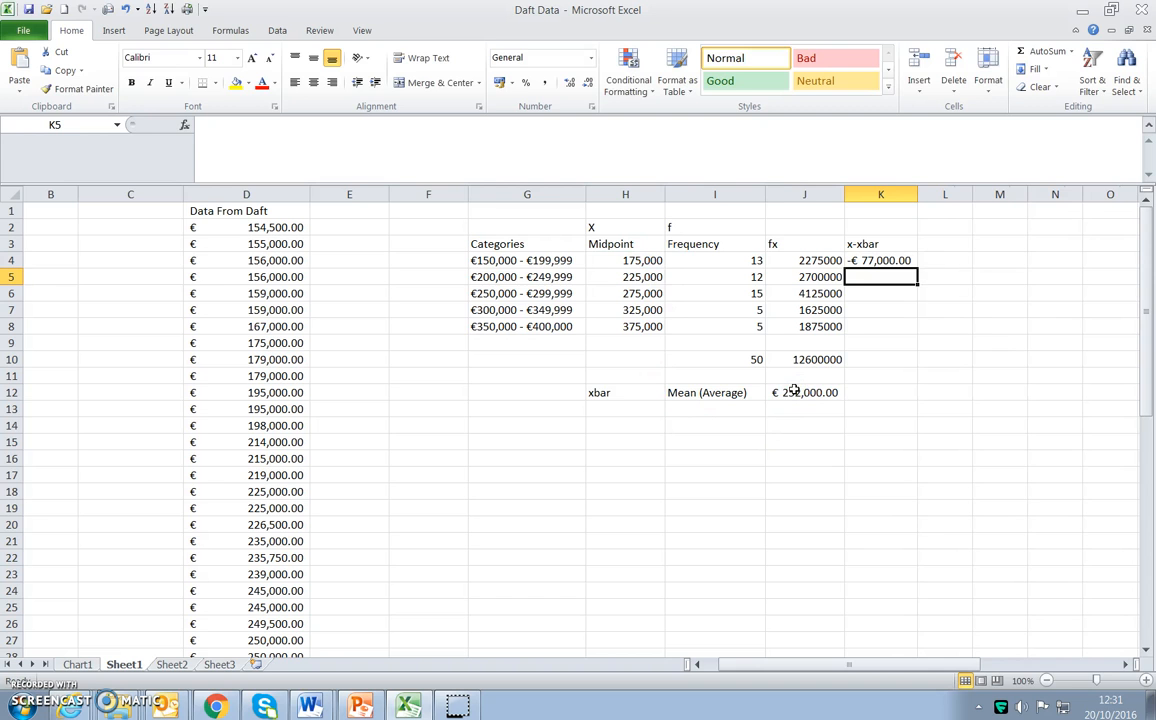
# Apply the Normal cell style to K4:K8 and fill the K4 formula down to K8.
pyautogui.moveTo(885, 260); pyautogui.dragTo(883, 322)
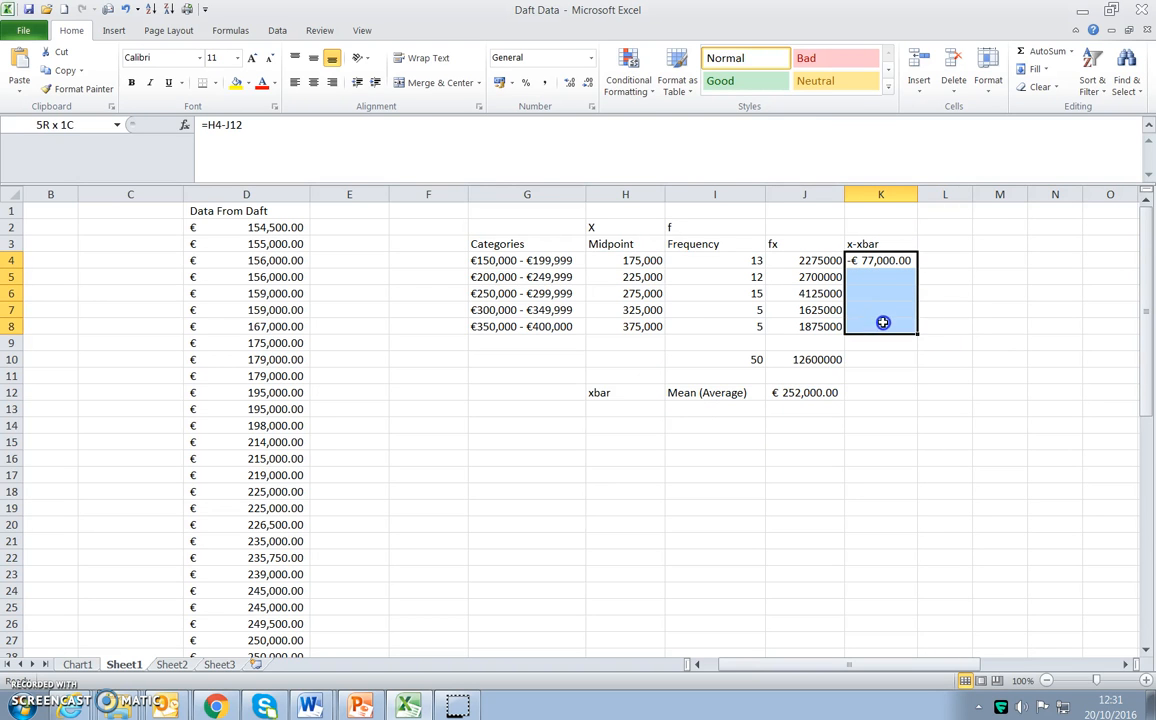
pyautogui.click(755, 57)
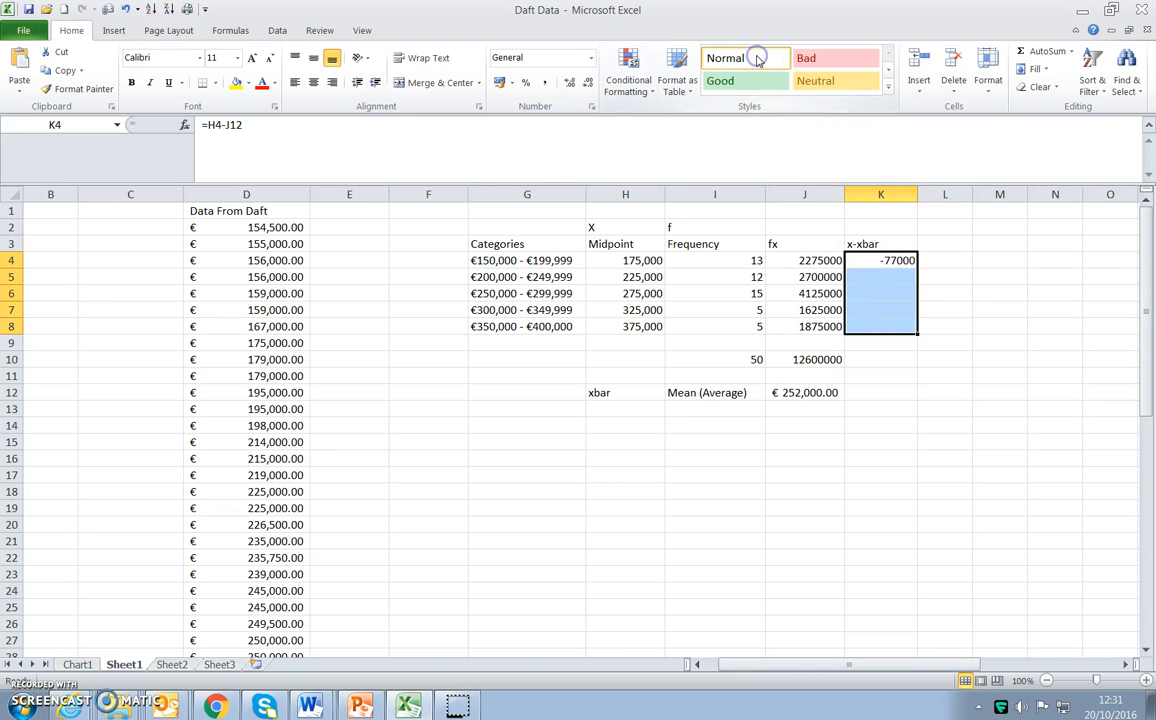
pyautogui.click(884, 277)
pyautogui.click(887, 262)
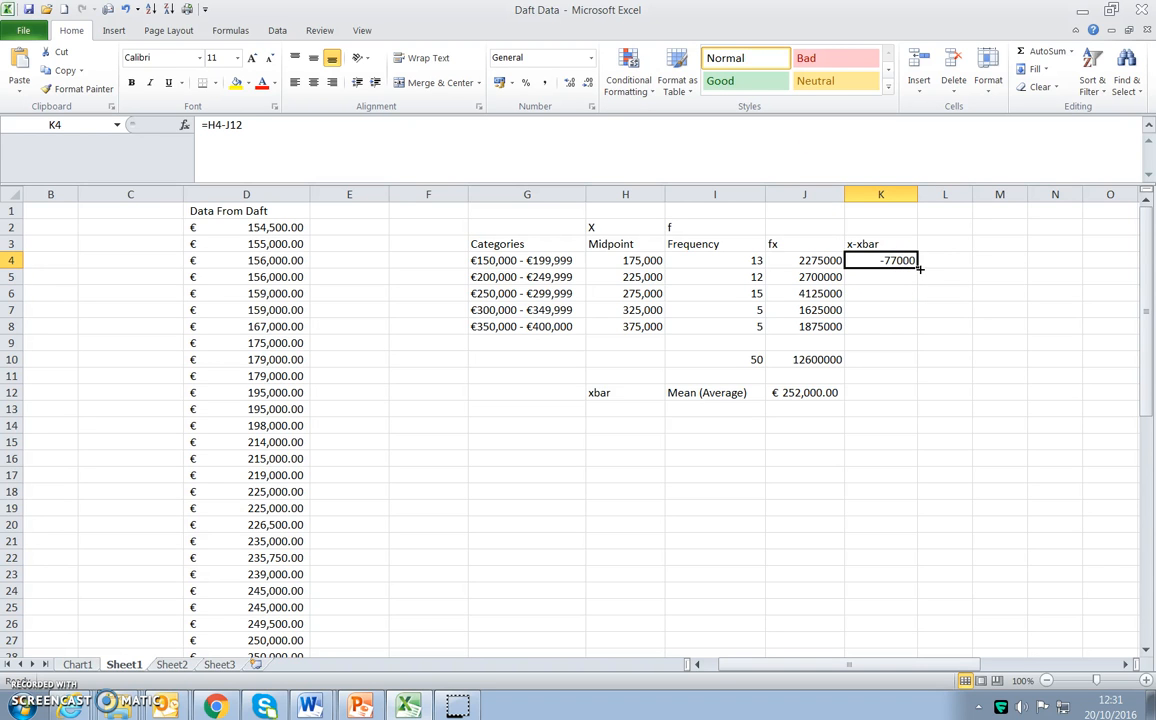
pyautogui.moveTo(918, 277); pyautogui.dragTo(913, 332)
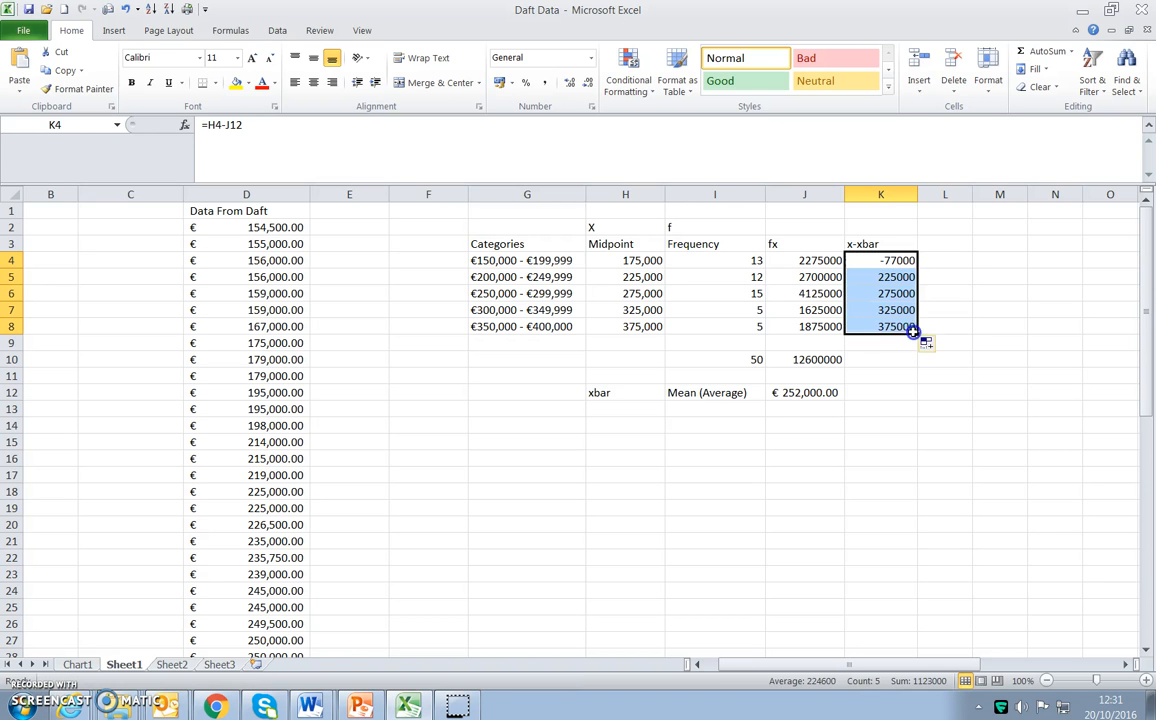
# Examine which cells the x-xbar formulas in K4, K5, K6 and K8 reference for the mean.
pyautogui.click(789, 392)
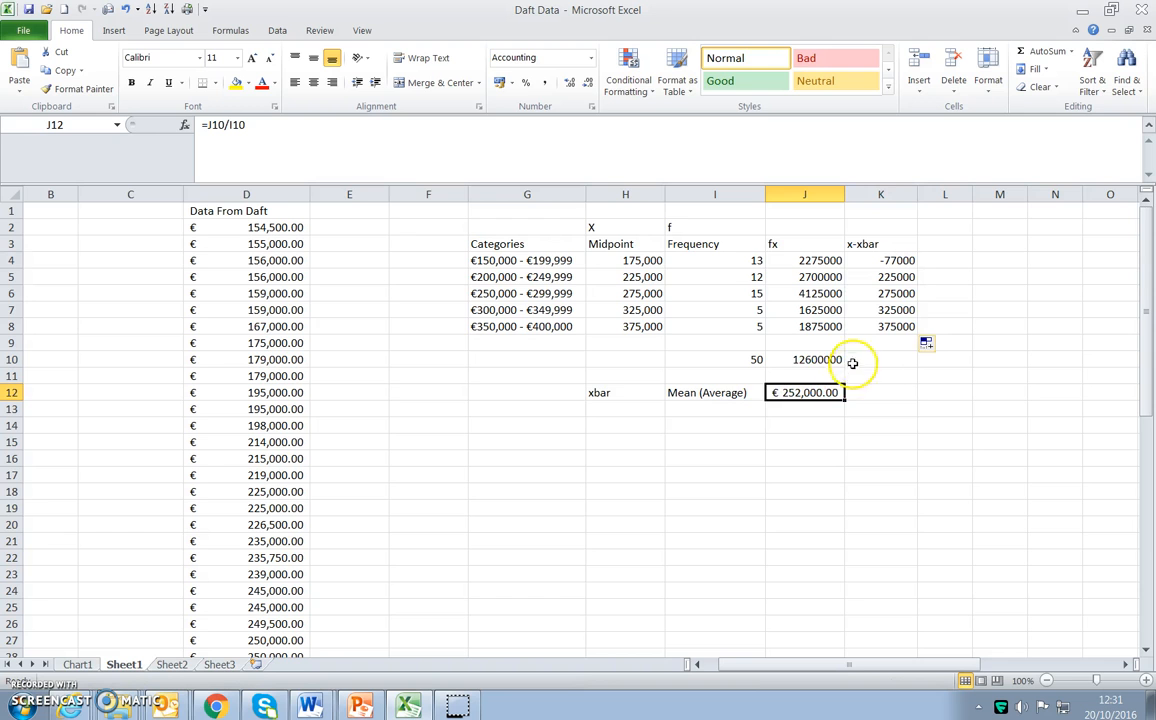
pyautogui.doubleClick(906, 277)
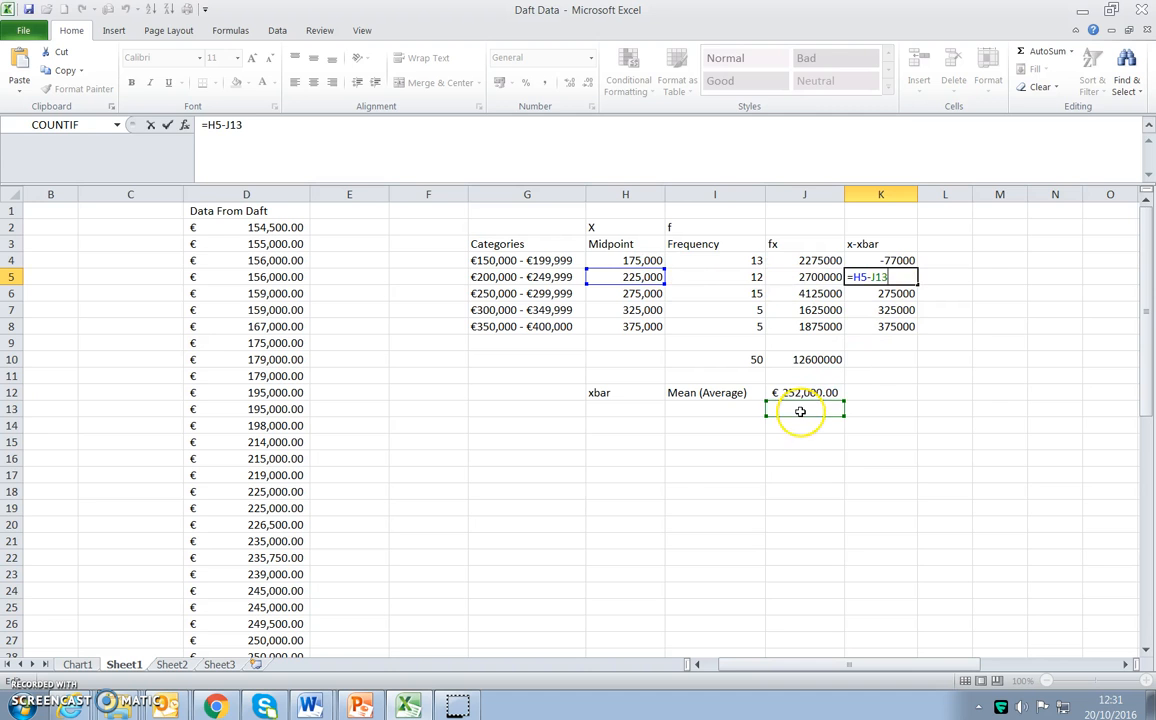
pyautogui.press('Return')
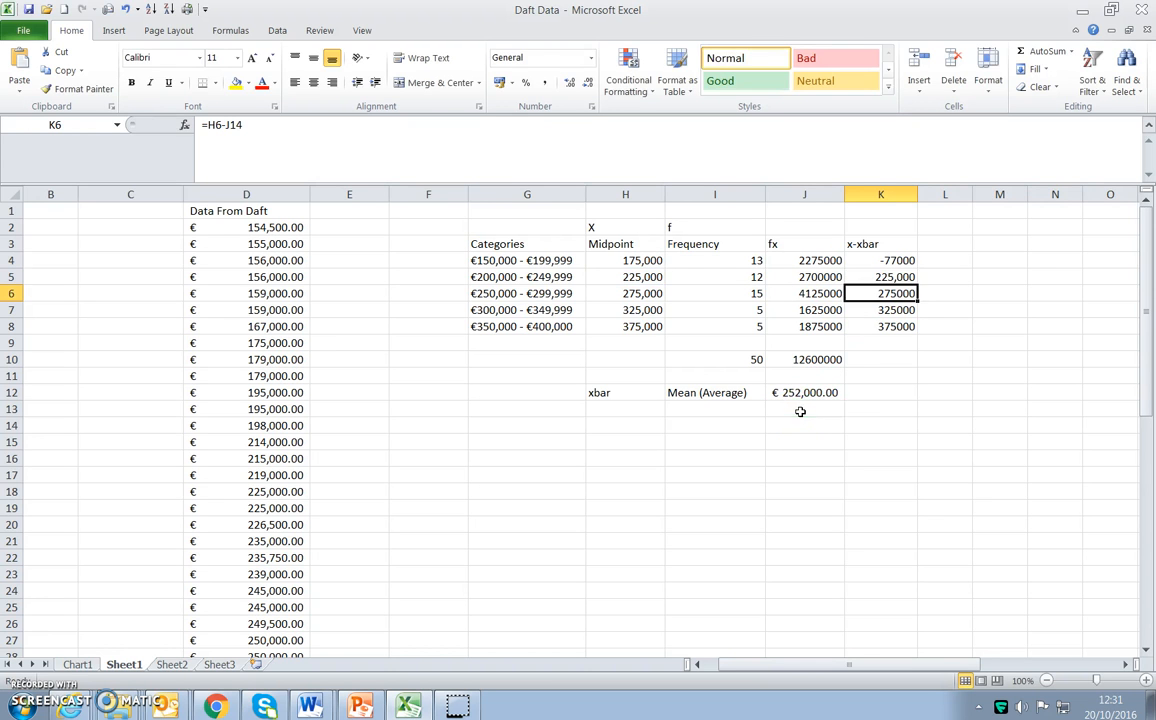
pyautogui.doubleClick(883, 293)
pyautogui.press('Return')
pyautogui.doubleClick(886, 326)
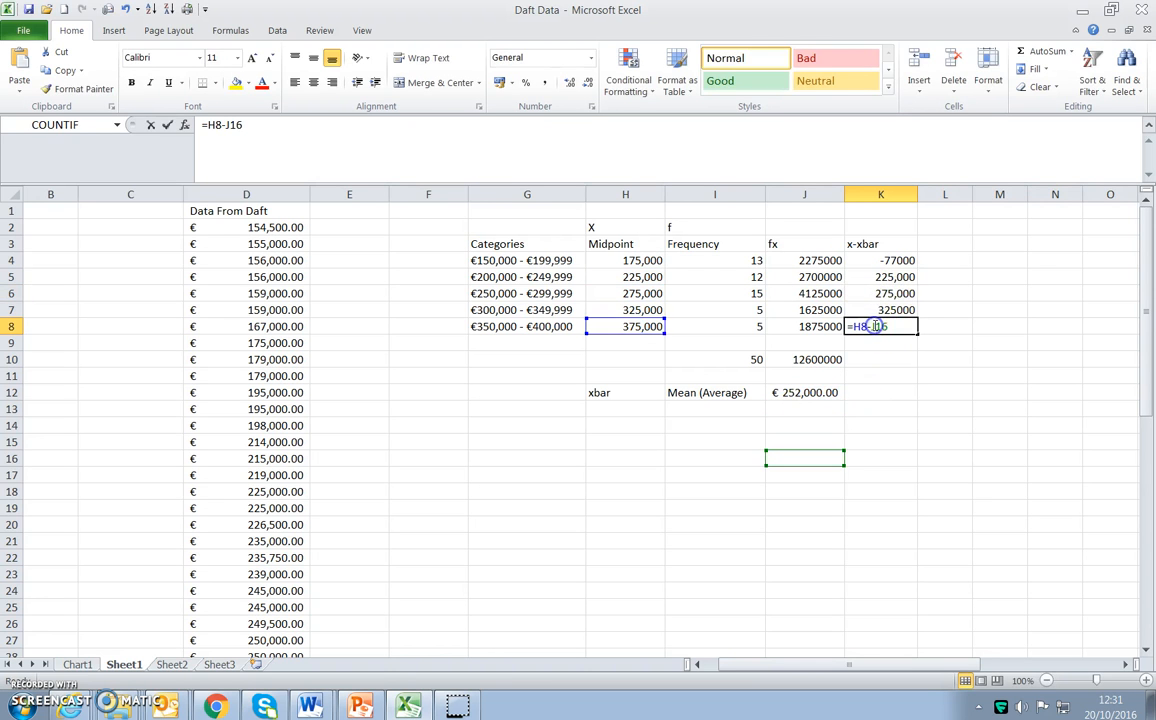
pyautogui.press('Return')
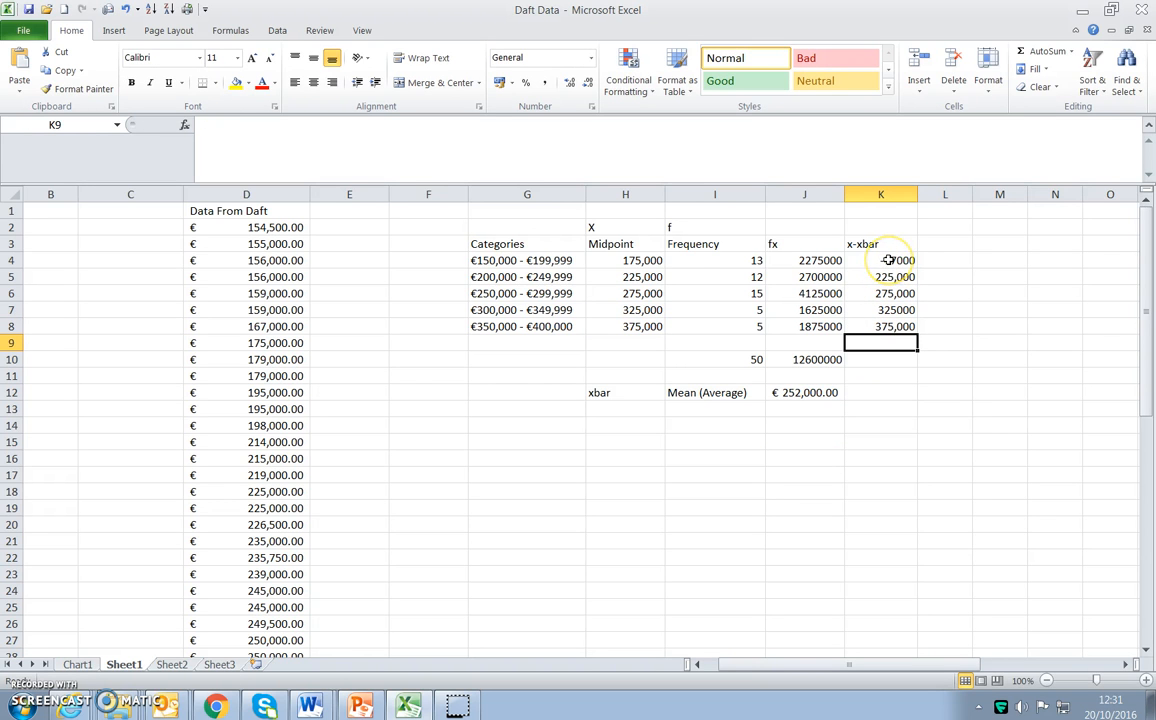
pyautogui.doubleClick(888, 260)
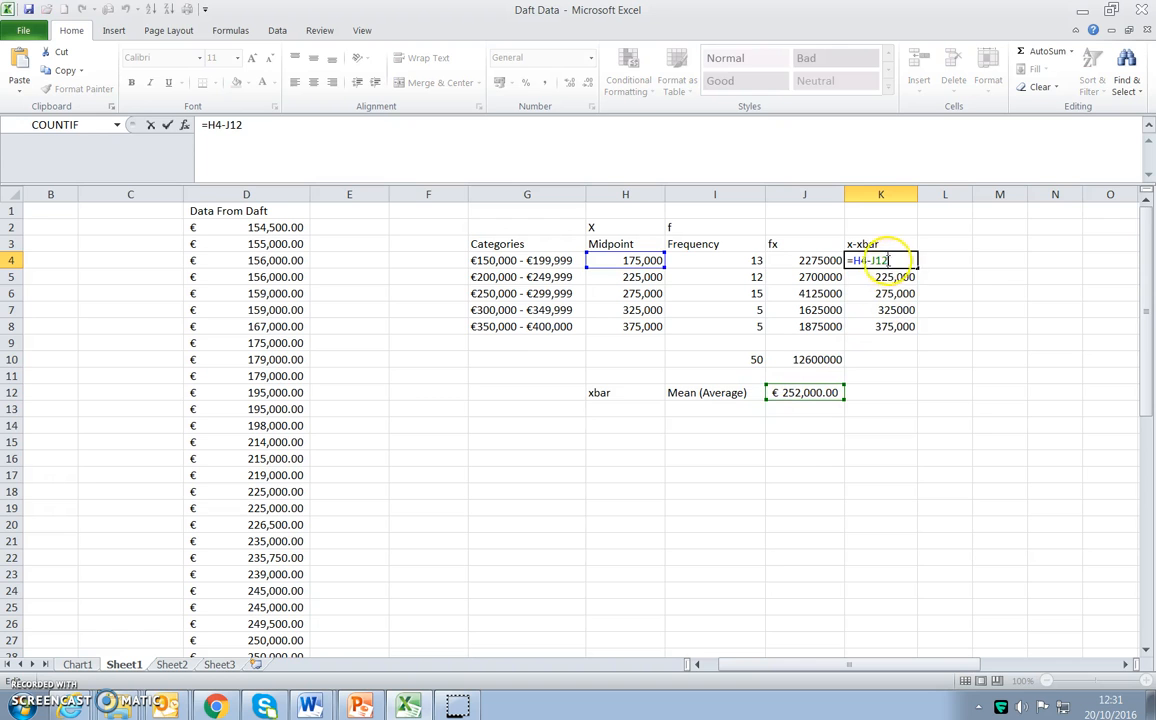
pyautogui.click(897, 345)
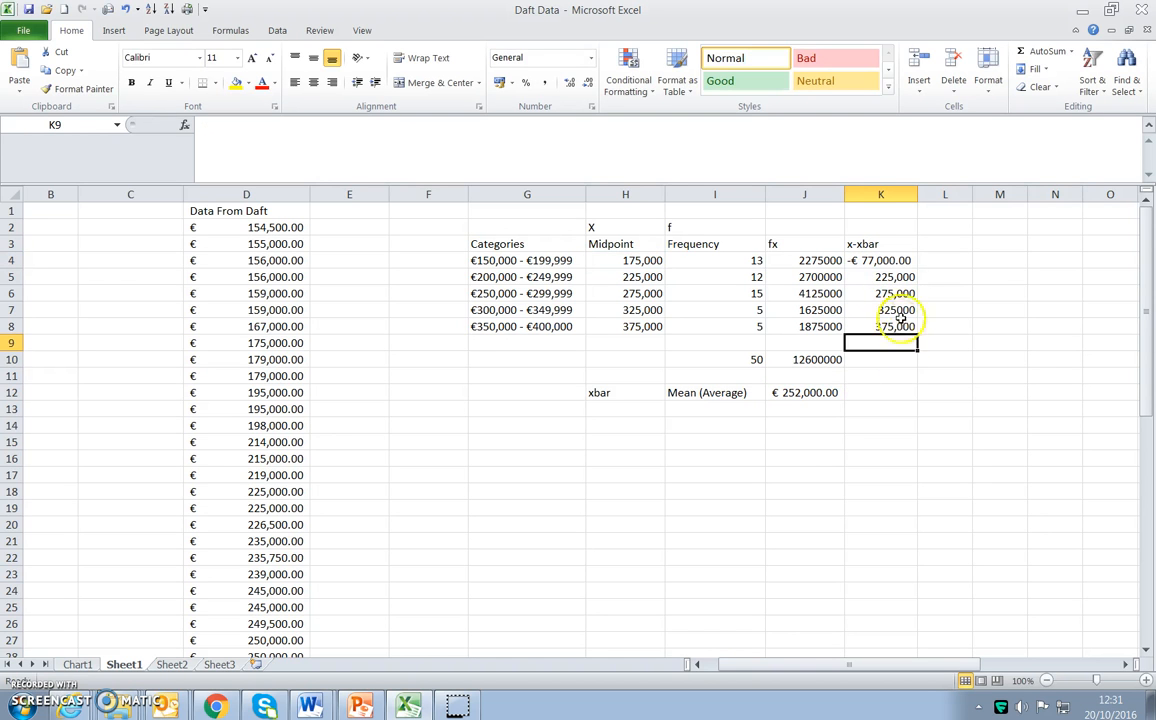
# Make the mean reference absolute in K4 by changing the formula to =H4-$J$12.
pyautogui.doubleClick(880, 260)
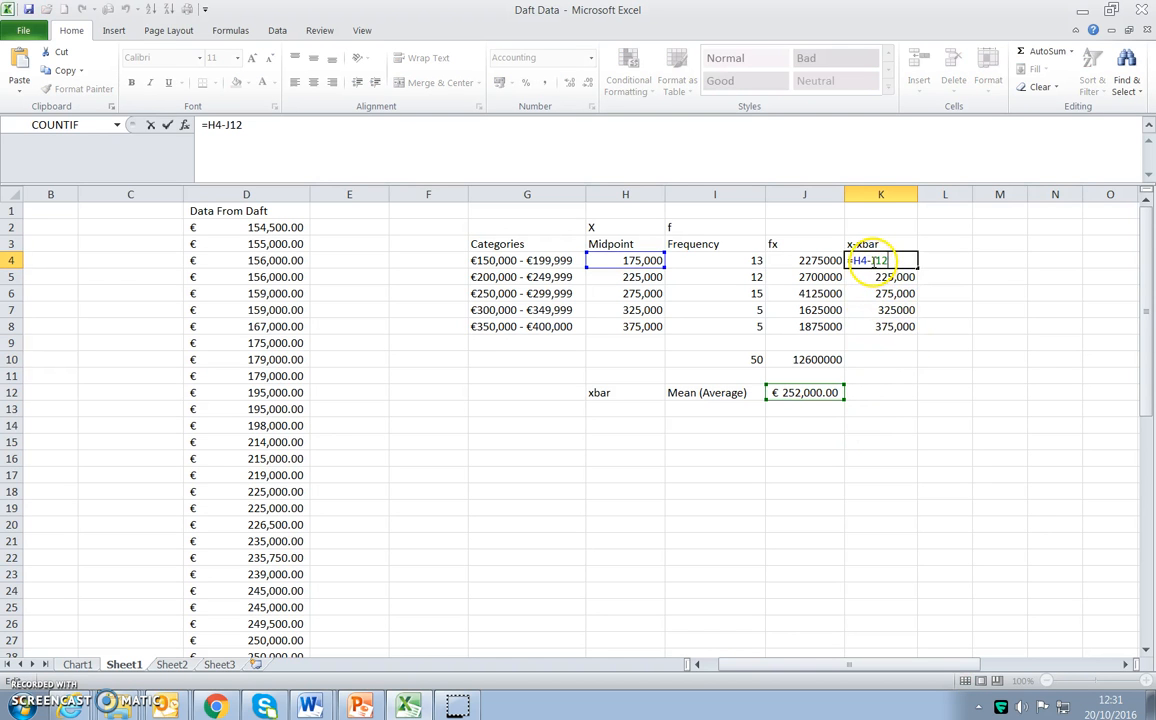
pyautogui.click(873, 261)
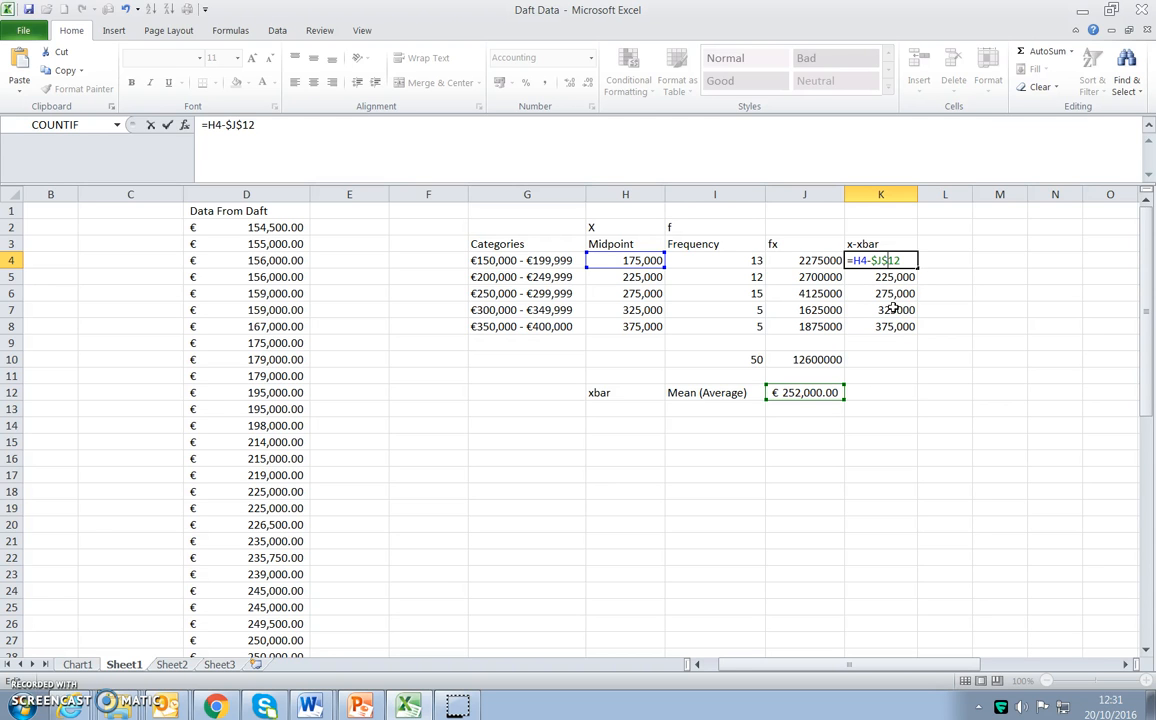
pyautogui.press('Return')
pyautogui.click(893, 261)
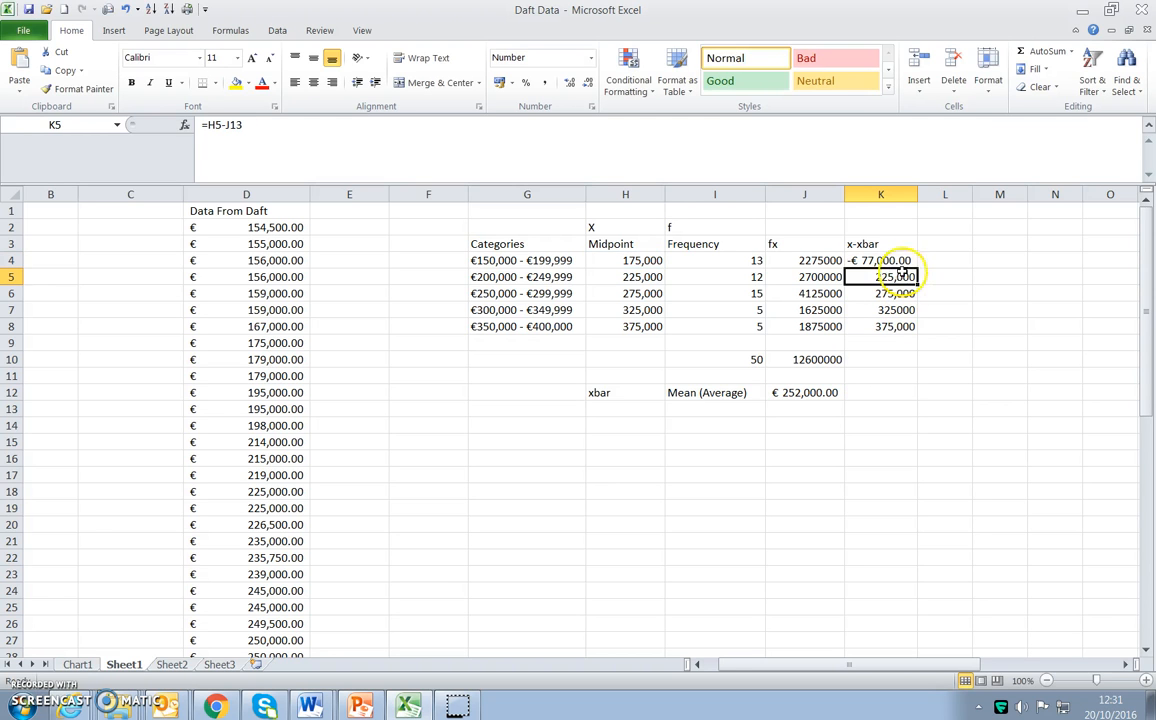
# Fill the K4 formula down to K8, widen column K, and apply the Normal cell style to the x-xbar values.
pyautogui.moveTo(916, 266); pyautogui.dragTo(910, 327)
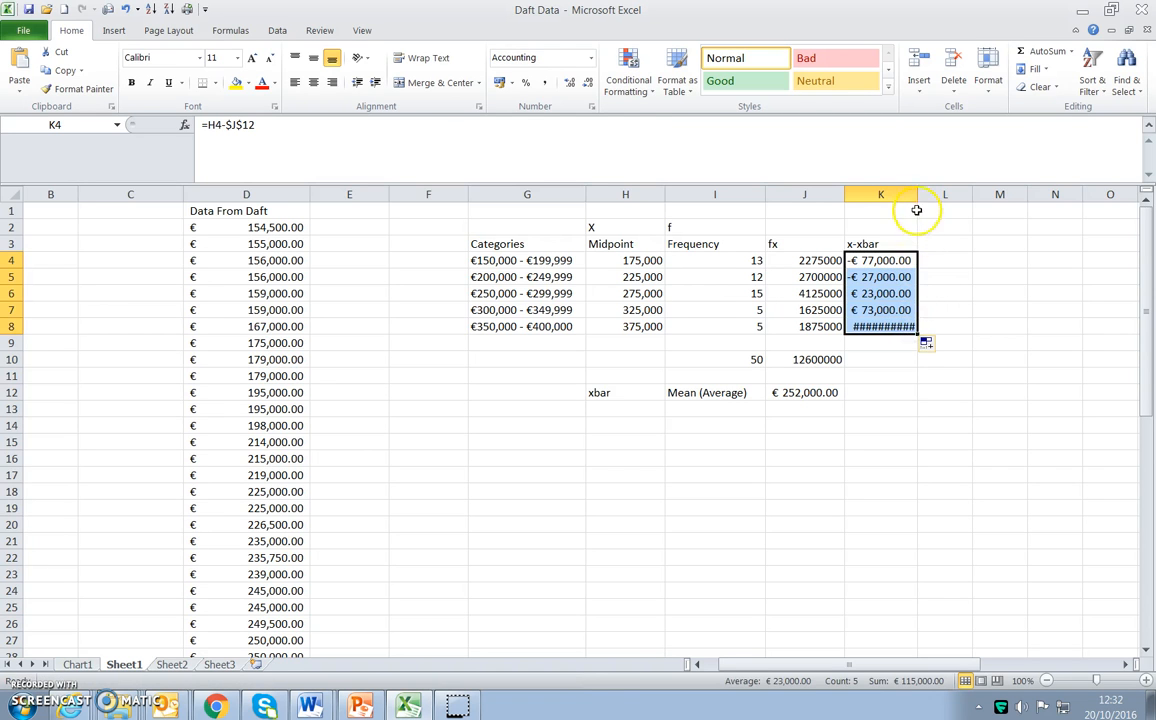
pyautogui.moveTo(917, 194); pyautogui.dragTo(941, 195)
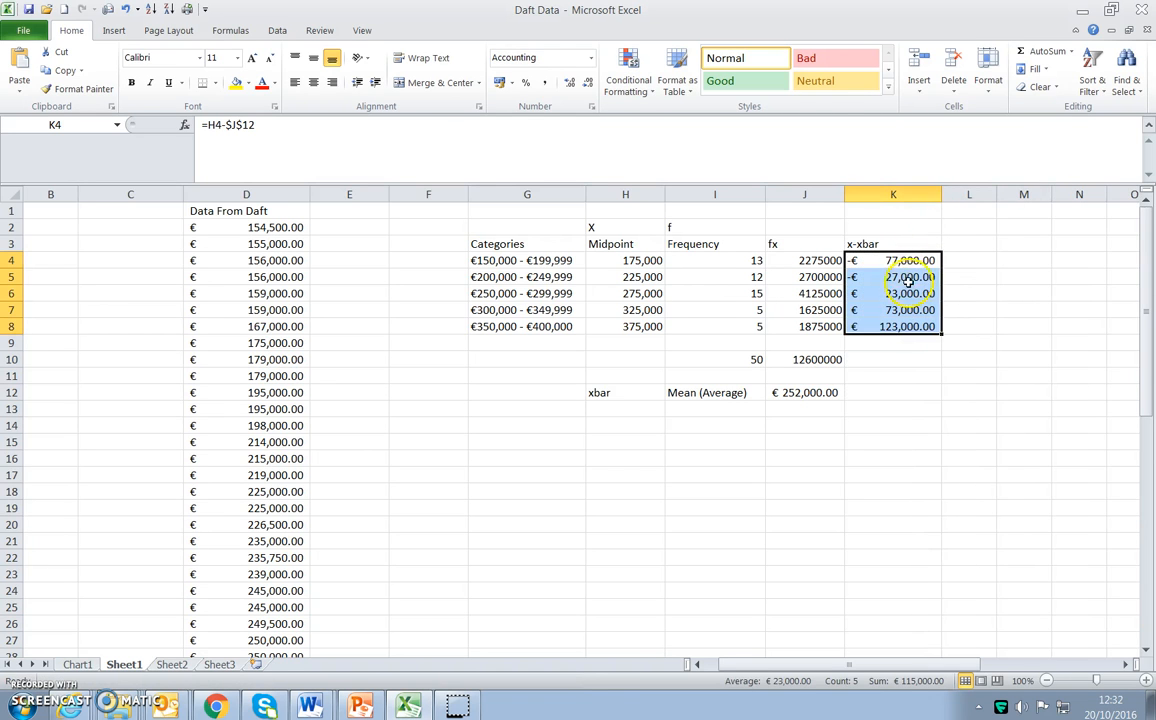
pyautogui.click(766, 62)
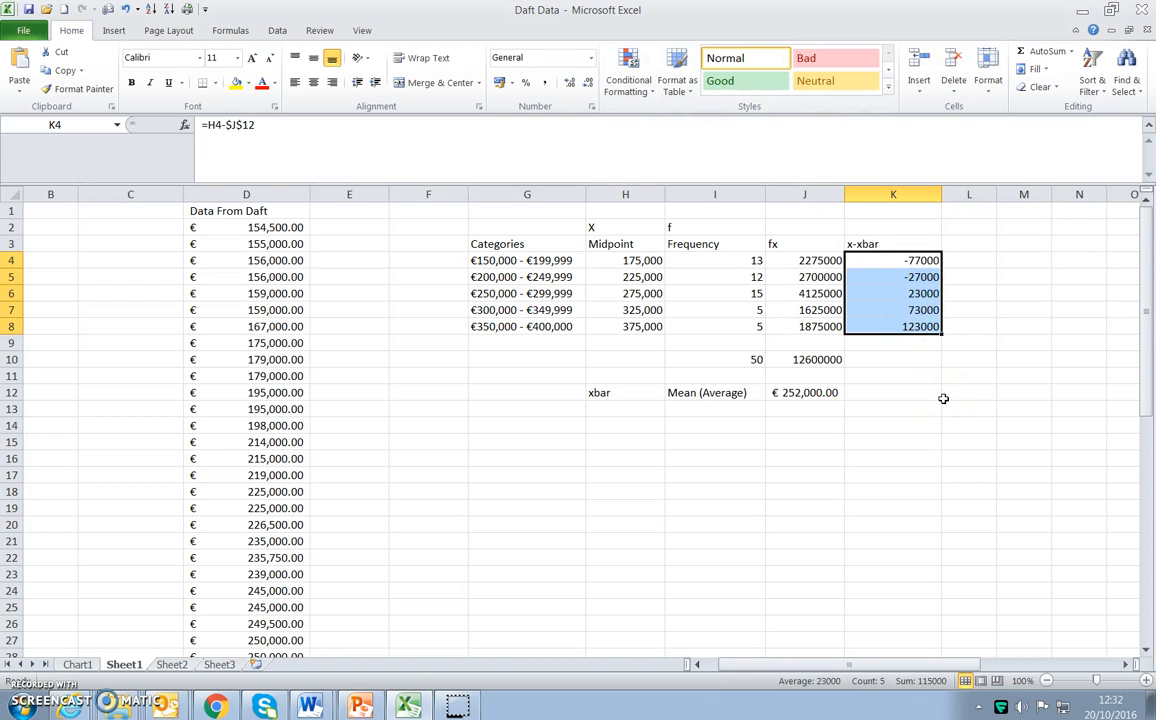
# Examine which cells the formulas in K5, K4 and K8 reference, restoring the Normal style on the x-xbar values after each check.
pyautogui.click(913, 277)
pyautogui.doubleClick(911, 278)
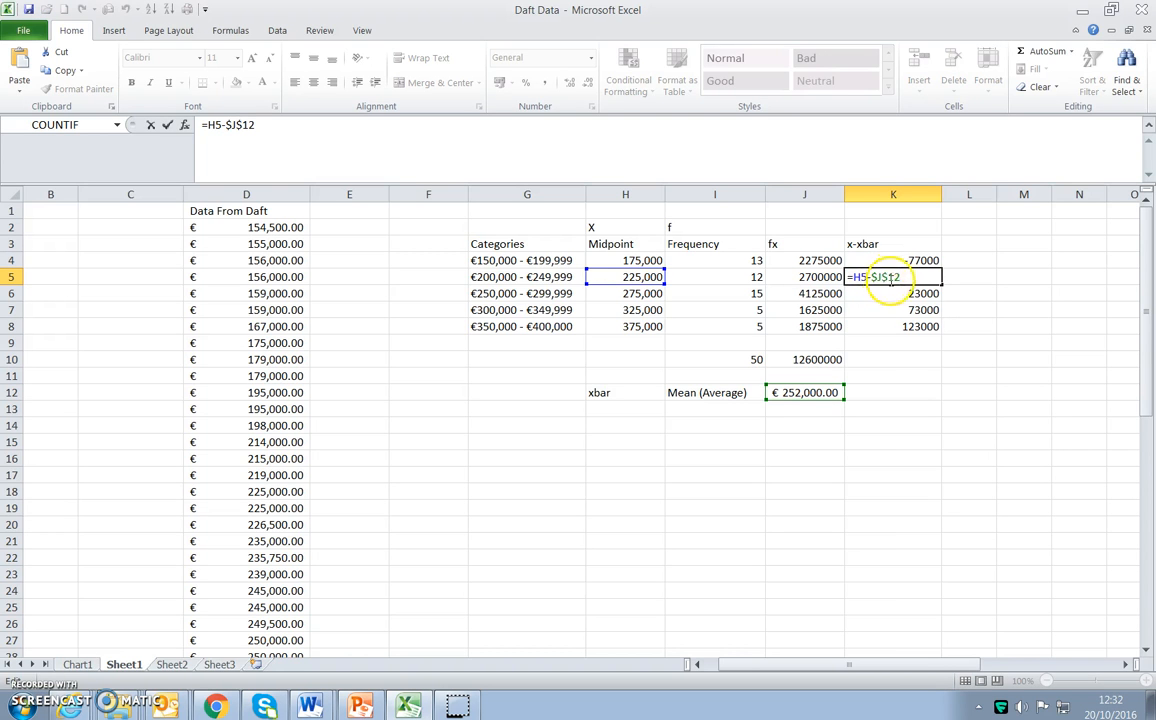
pyautogui.press('Return')
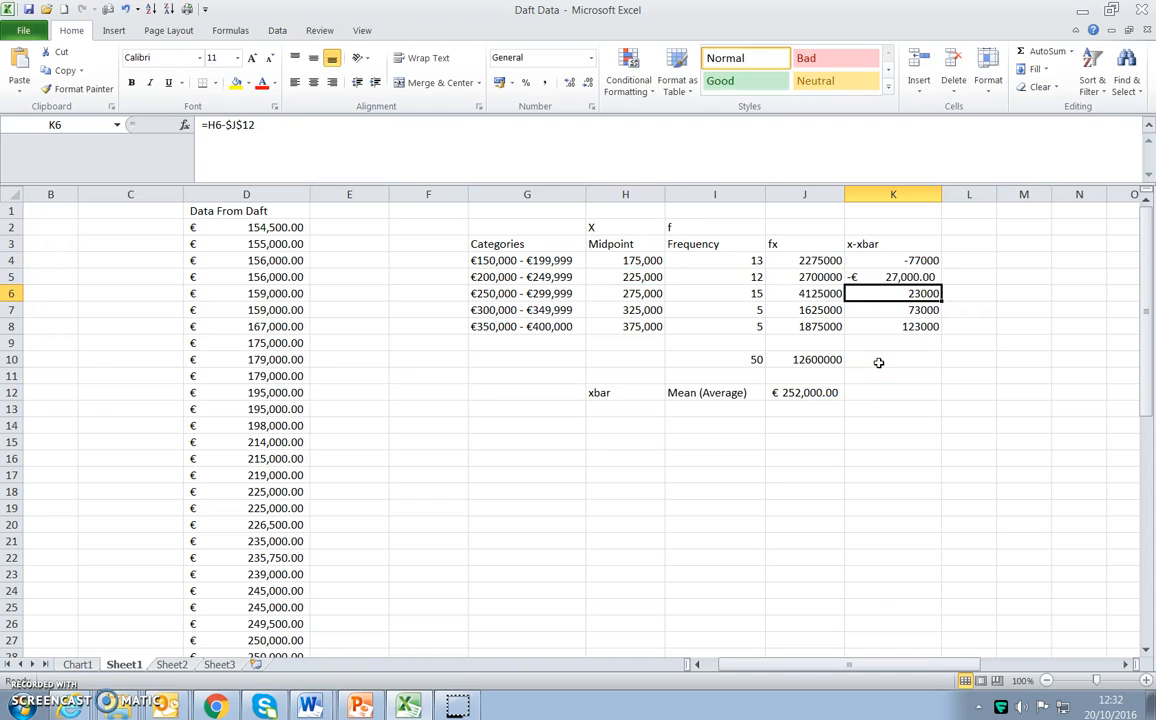
pyautogui.click(919, 260)
pyautogui.doubleClick(919, 260)
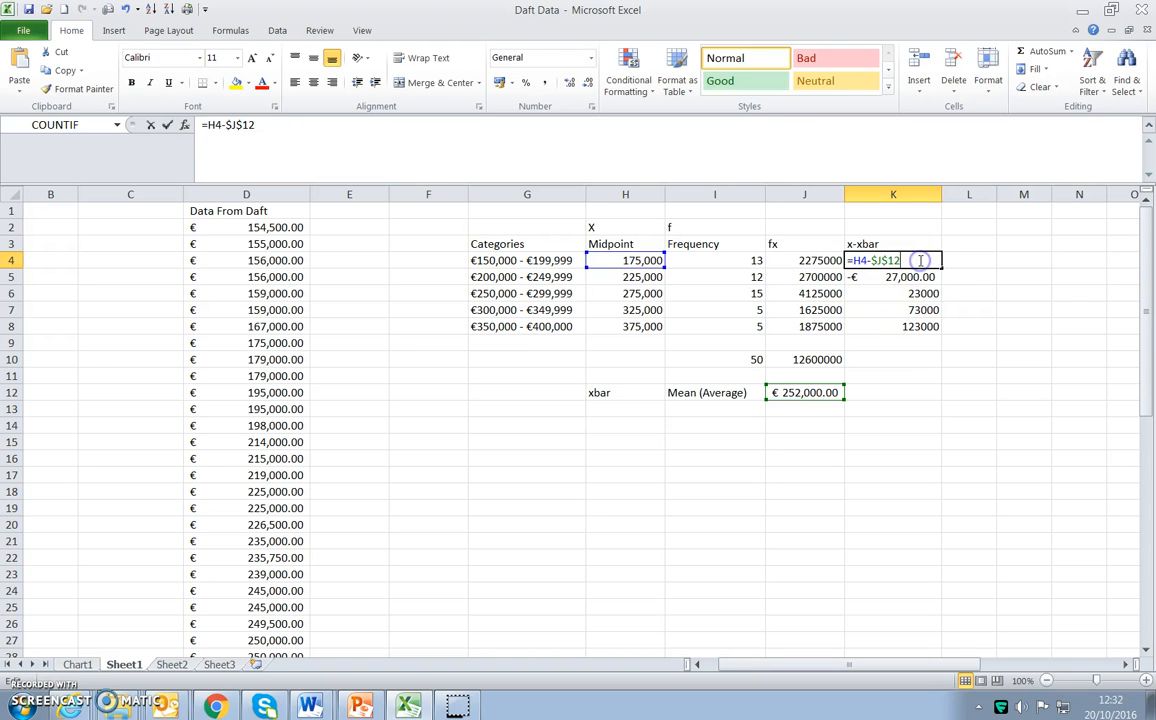
pyautogui.press('Return')
pyautogui.moveTo(895, 262); pyautogui.dragTo(892, 326)
pyautogui.click(725, 58)
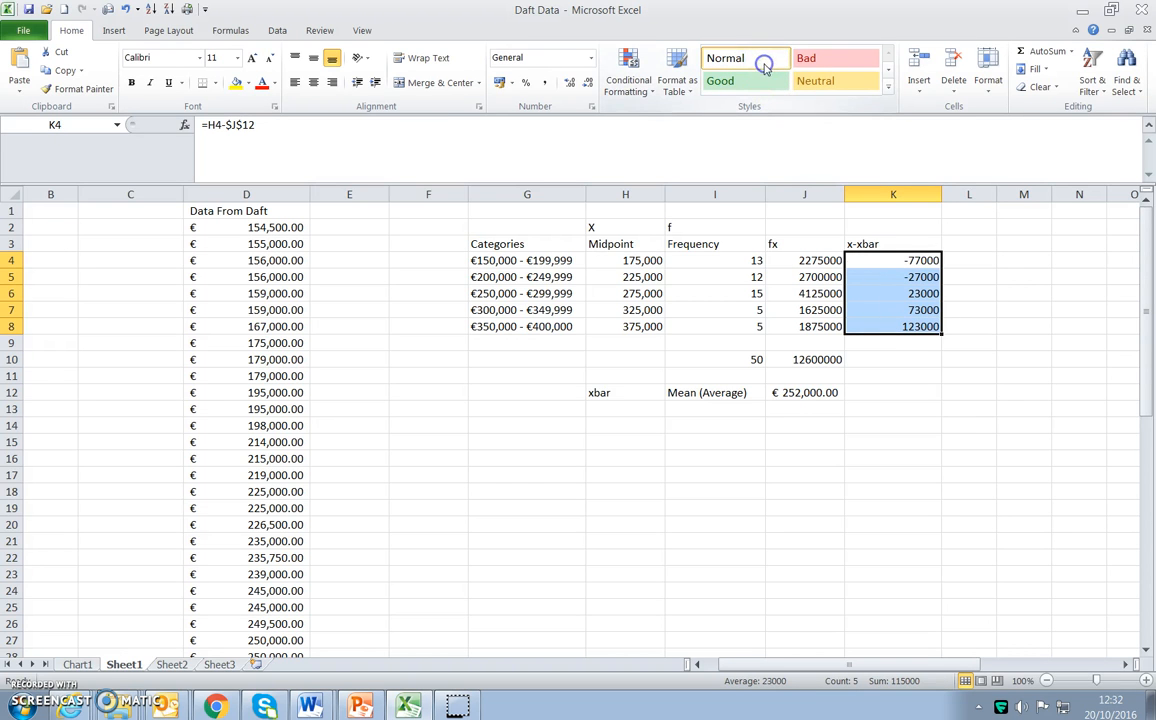
pyautogui.click(930, 326)
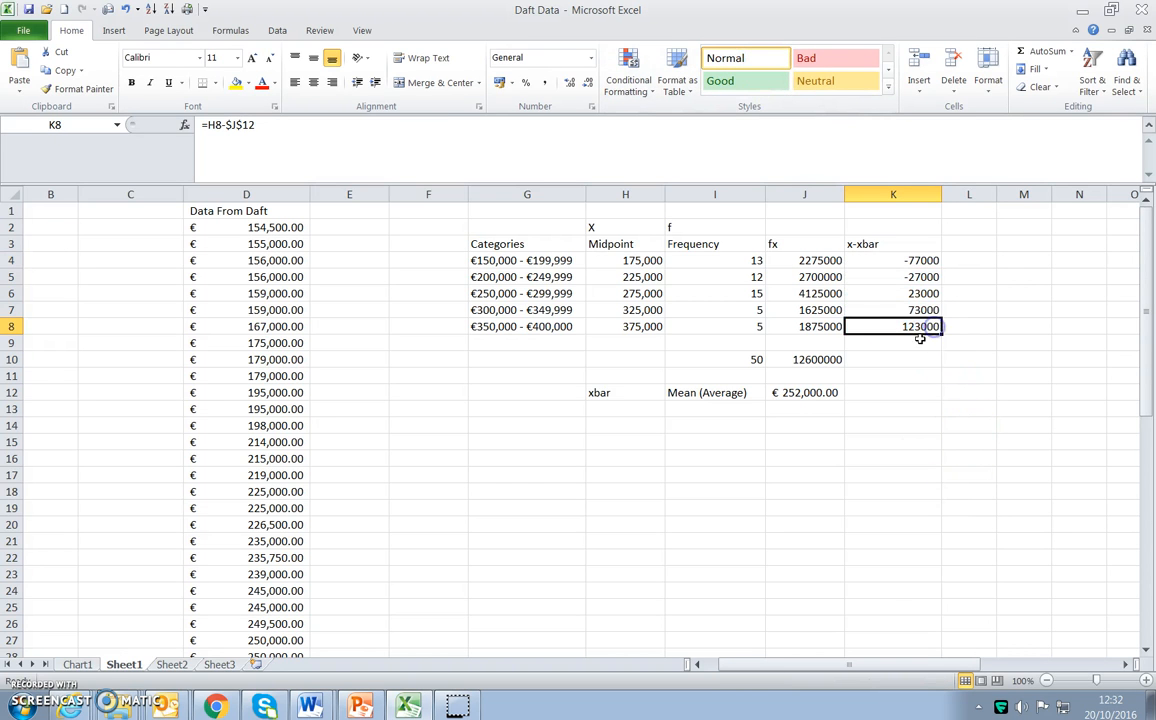
pyautogui.doubleClick(920, 326)
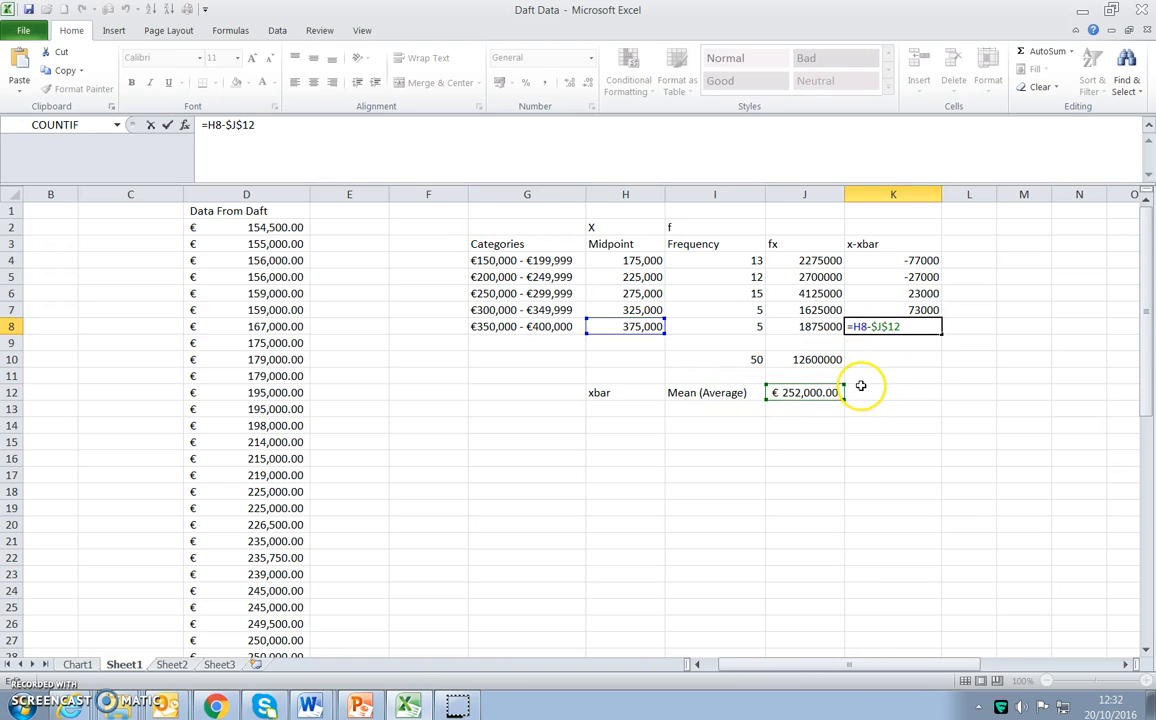
pyautogui.hotkey('ctrl', 'Return')
pyautogui.click(725, 60)
# Enter the column heading (x-xbar)^2 in L3.
pyautogui.click(970, 258)
pyautogui.click(976, 244)
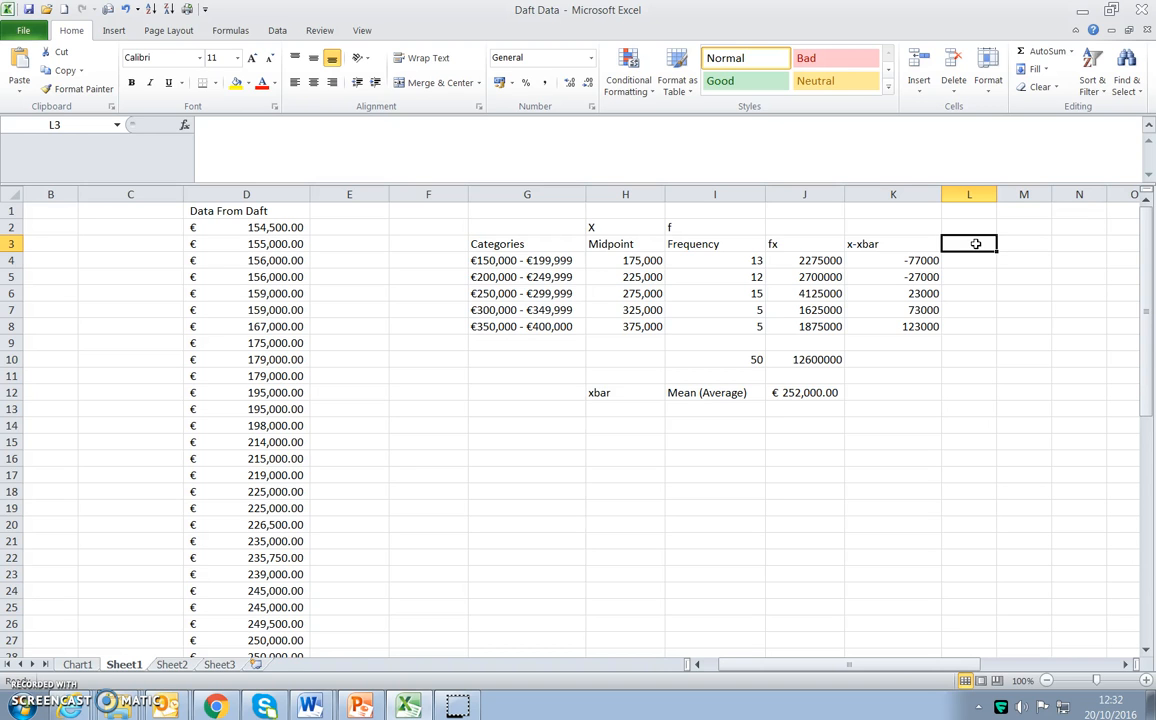
pyautogui.moveTo(918, 261); pyautogui.dragTo(914, 266)
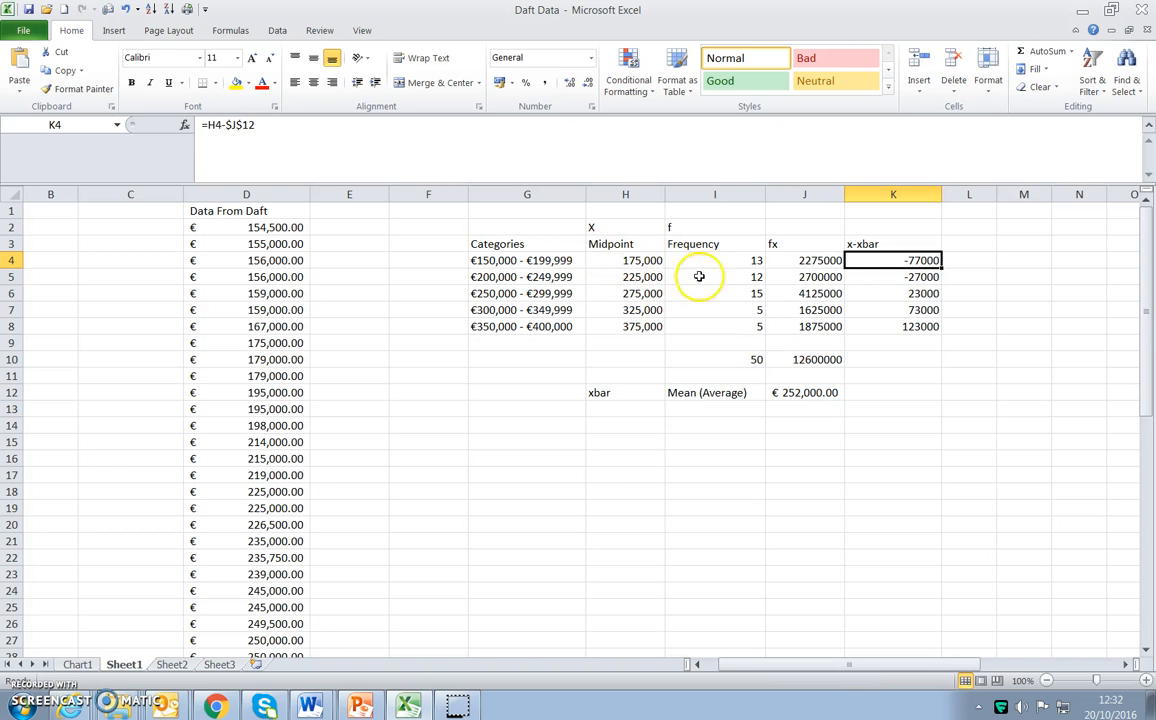
pyautogui.click(968, 260)
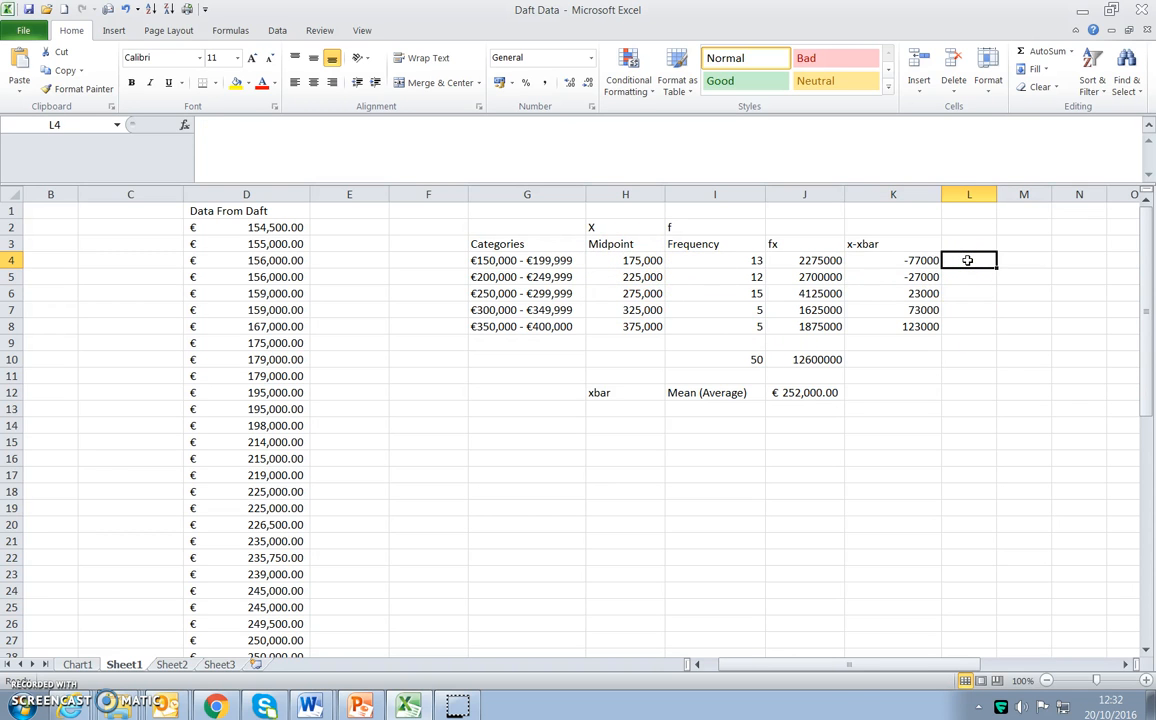
pyautogui.click(972, 241)
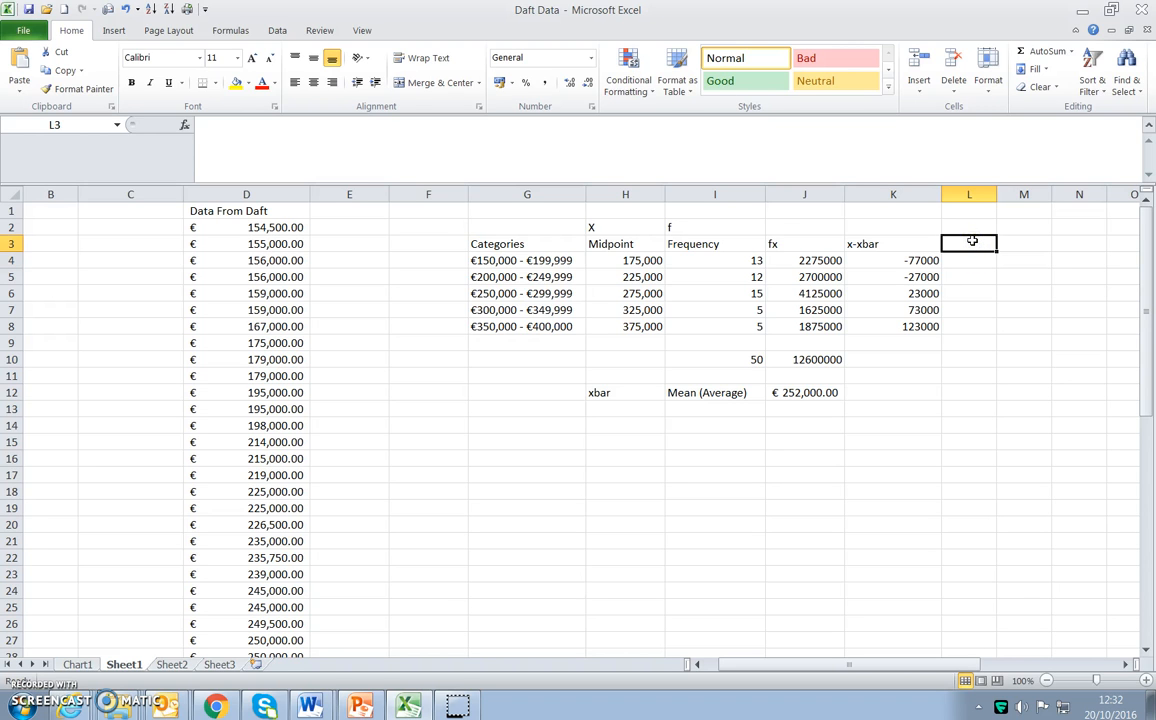
pyautogui.write('-')
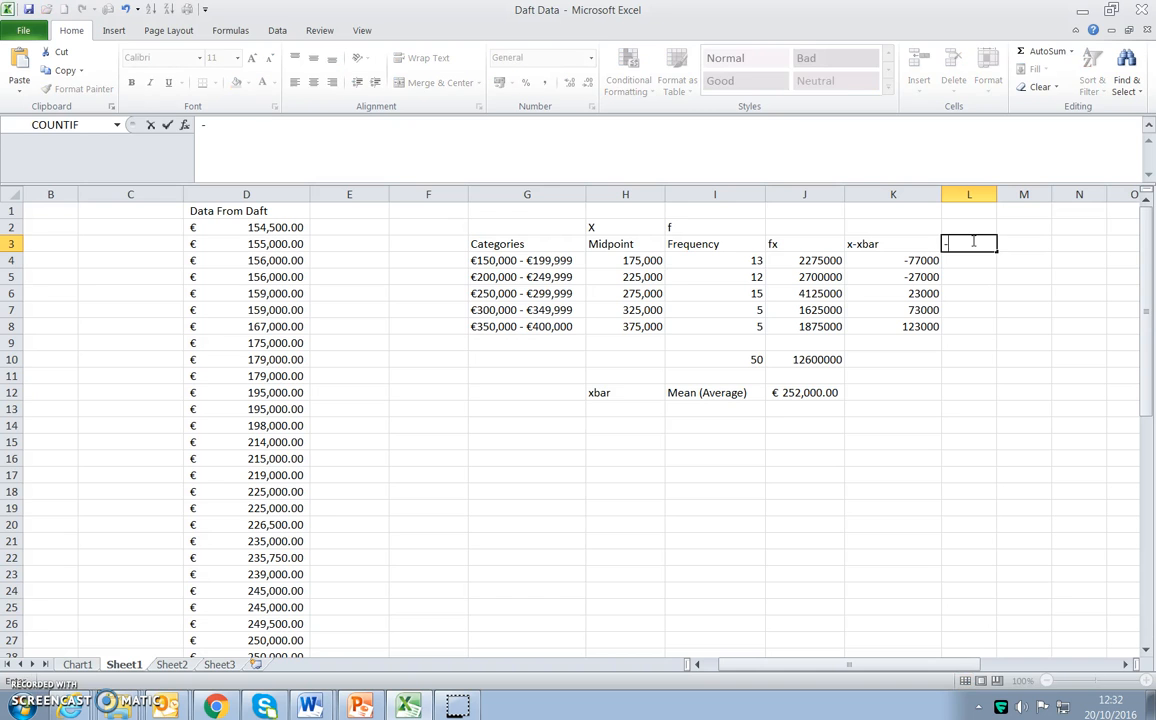
pyautogui.press('BackSpace')
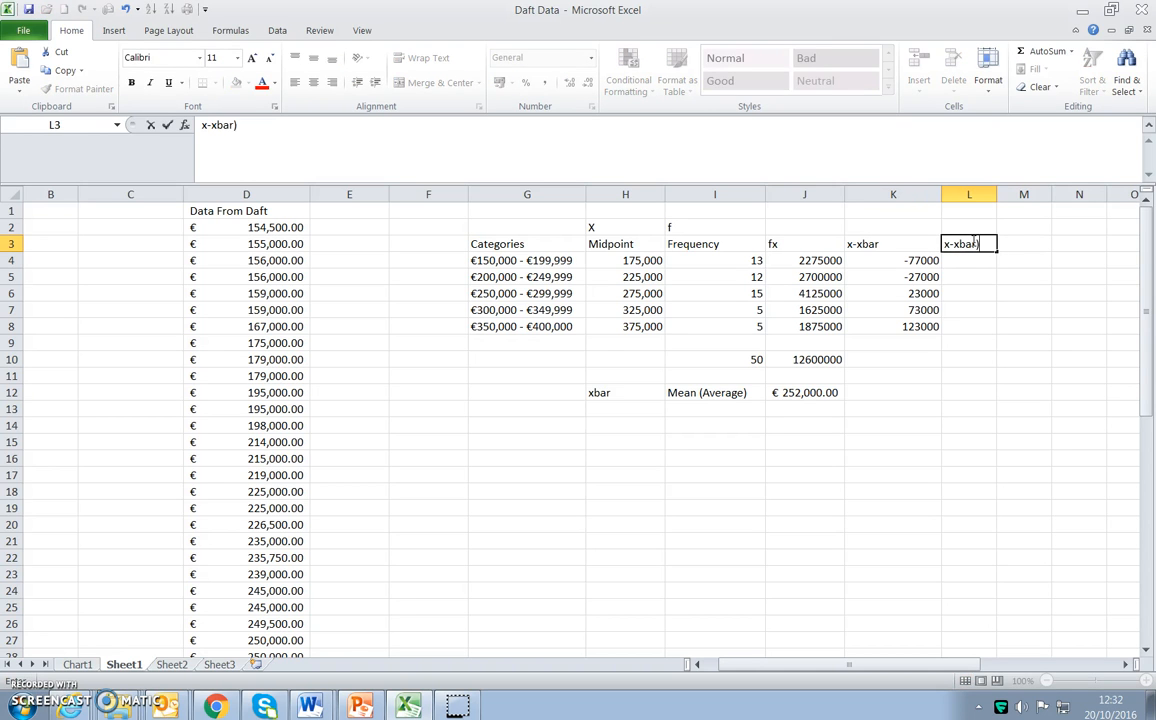
pyautogui.press('Left')
pyautogui.press('Left')
pyautogui.press('Left')
pyautogui.doubleClick(972, 242)
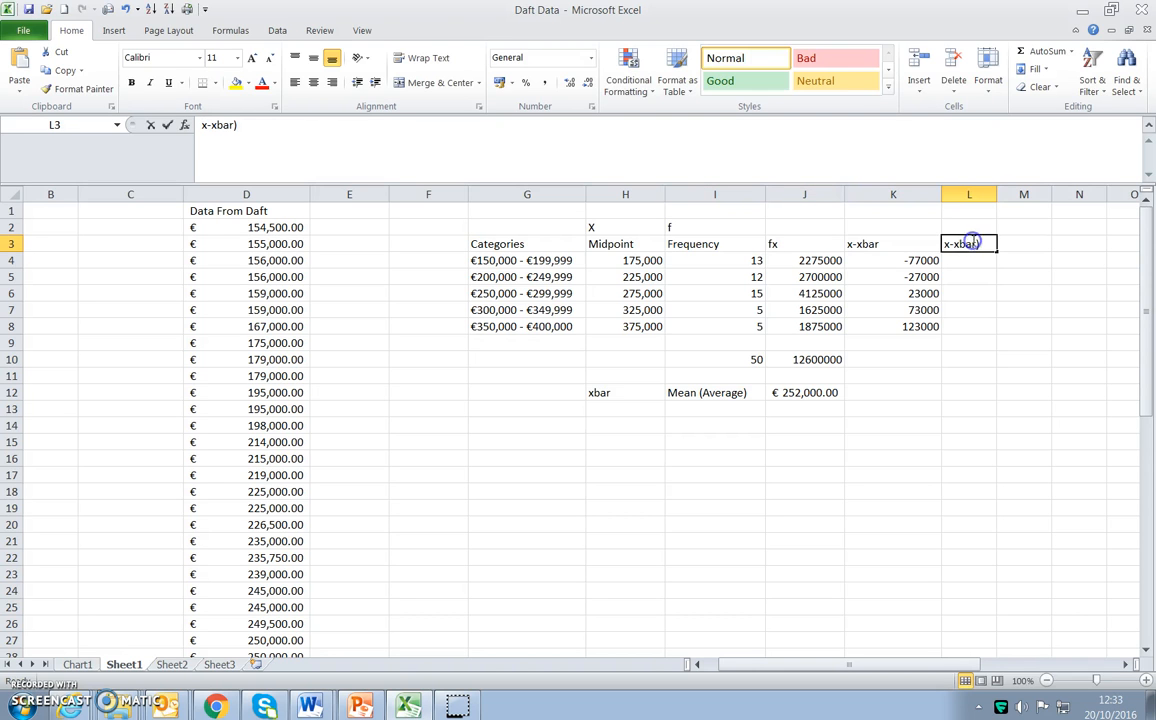
pyautogui.write('(')
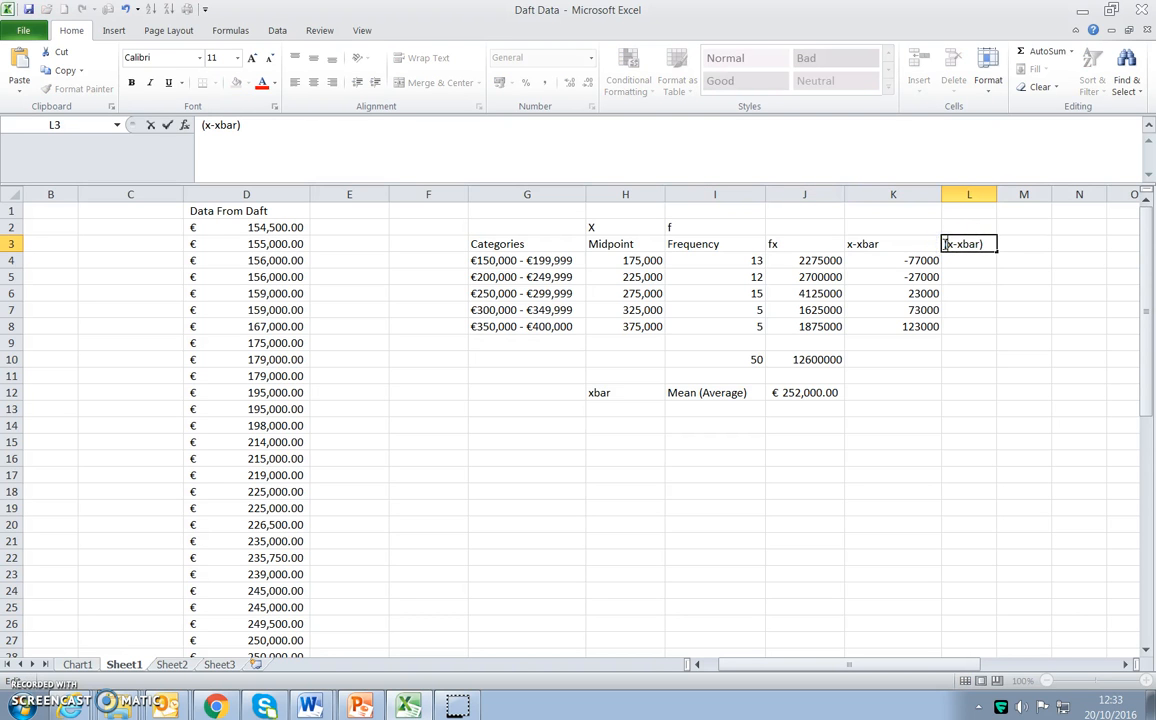
pyautogui.click(988, 244)
pyautogui.click(968, 264)
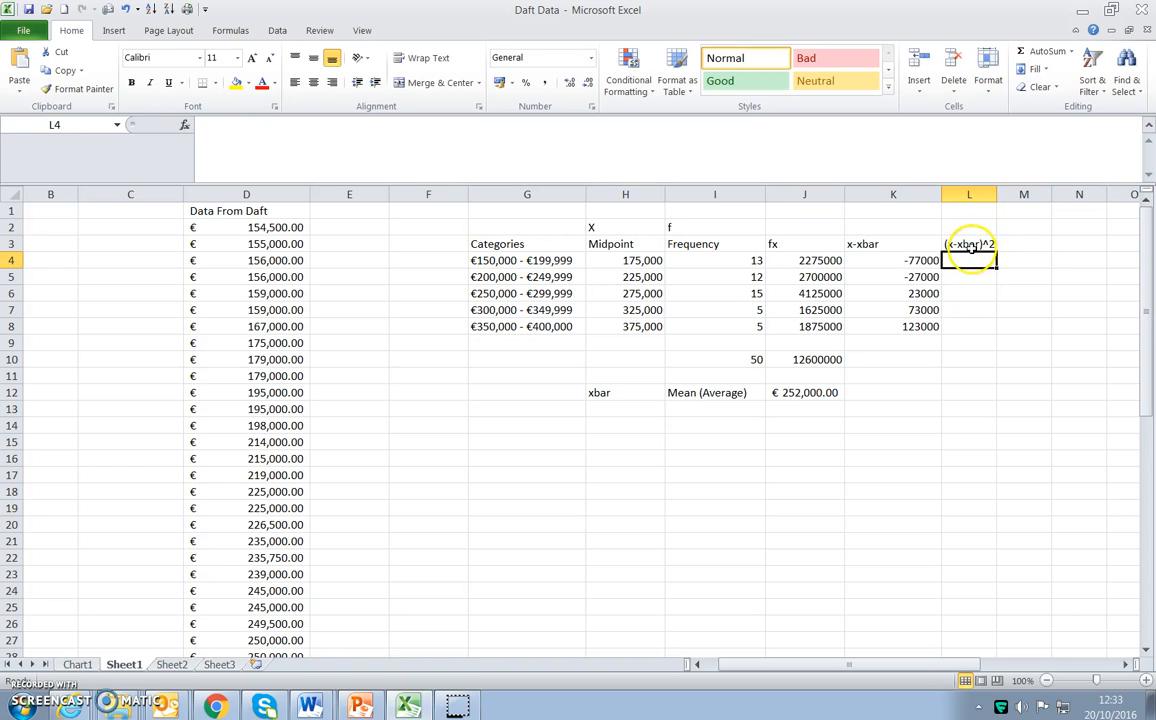
# Square the first deviation in L4 with the formula =K4^2.
pyautogui.click(976, 245)
pyautogui.click(973, 262)
pyautogui.write('=')
pyautogui.click(901, 260)
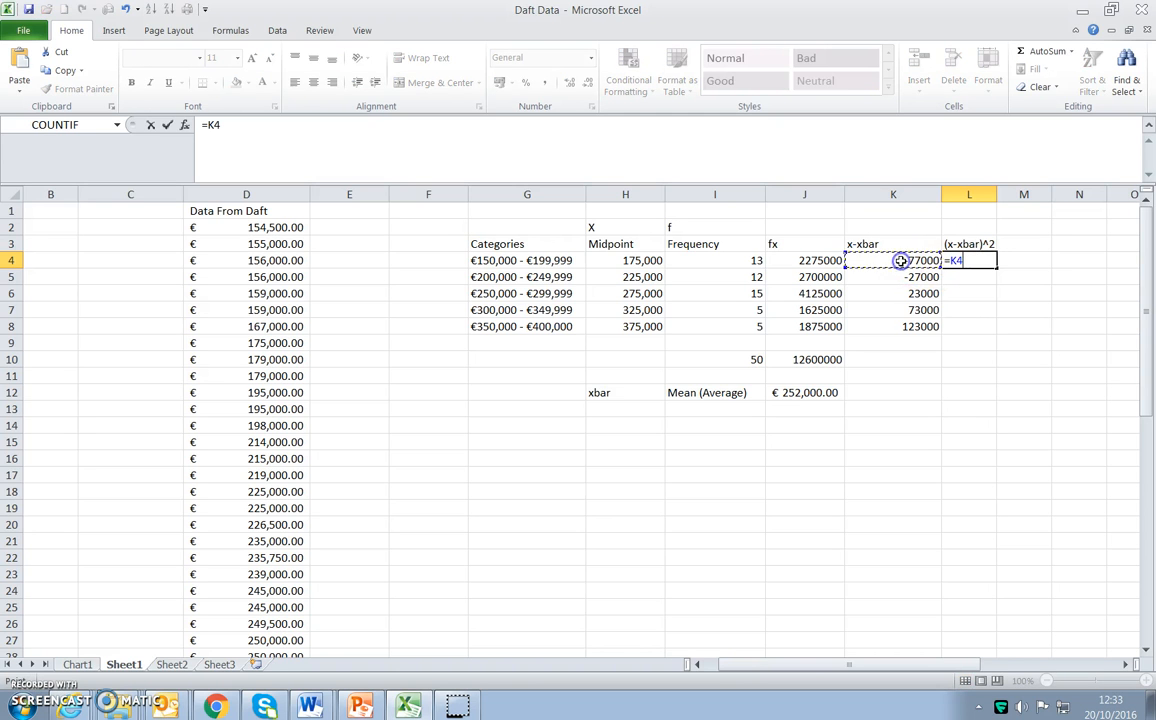
pyautogui.write('^2')
pyautogui.press('Return')
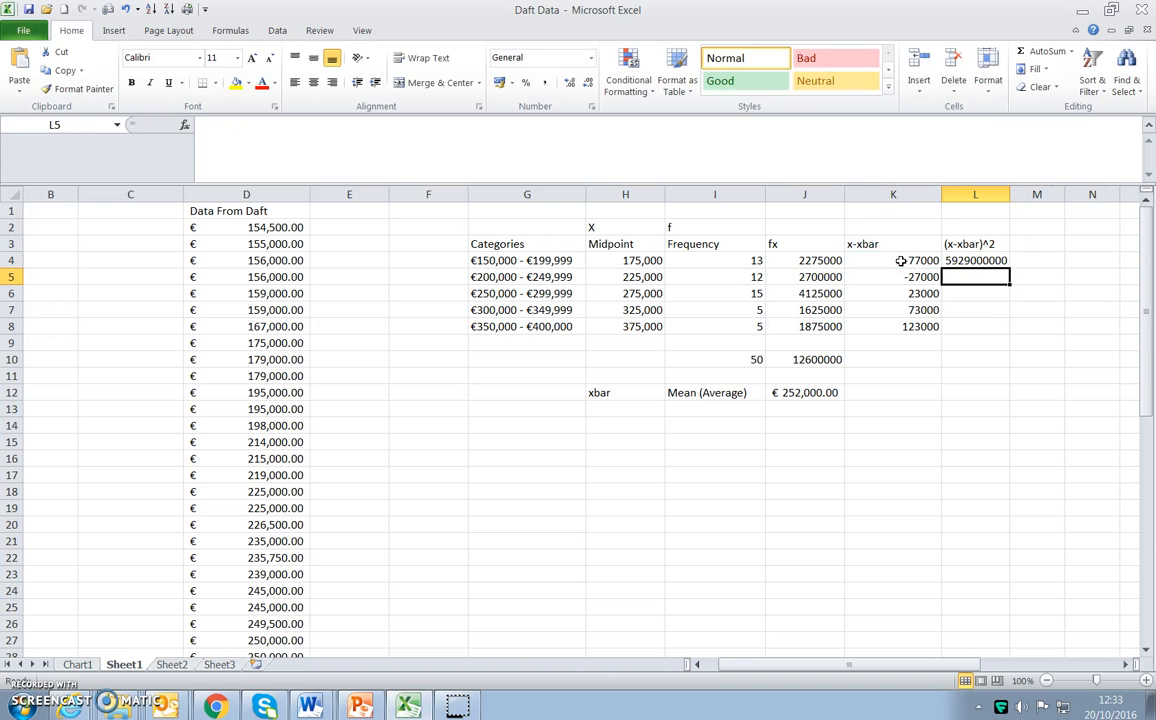
# Widen column L and fill the L4 formula down to L8.
pyautogui.moveTo(1010, 194); pyautogui.dragTo(1033, 195)
pyautogui.click(1026, 262)
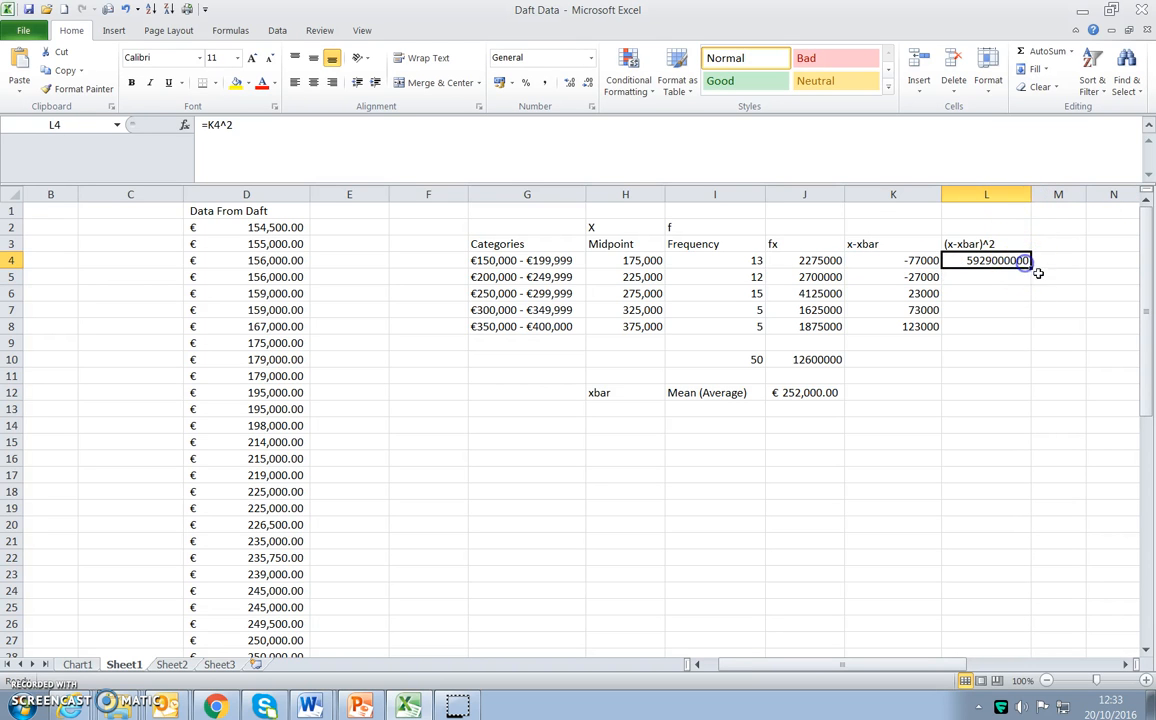
pyautogui.moveTo(1031, 267); pyautogui.dragTo(1031, 330)
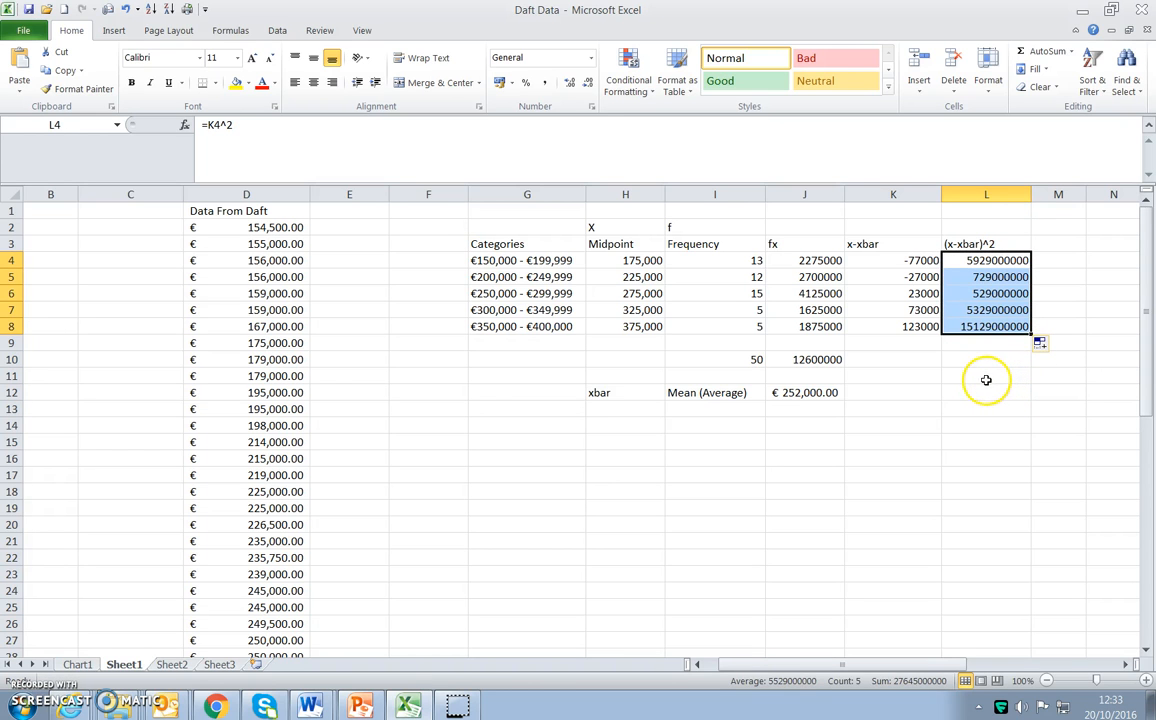
pyautogui.click(984, 386)
pyautogui.click(1010, 358)
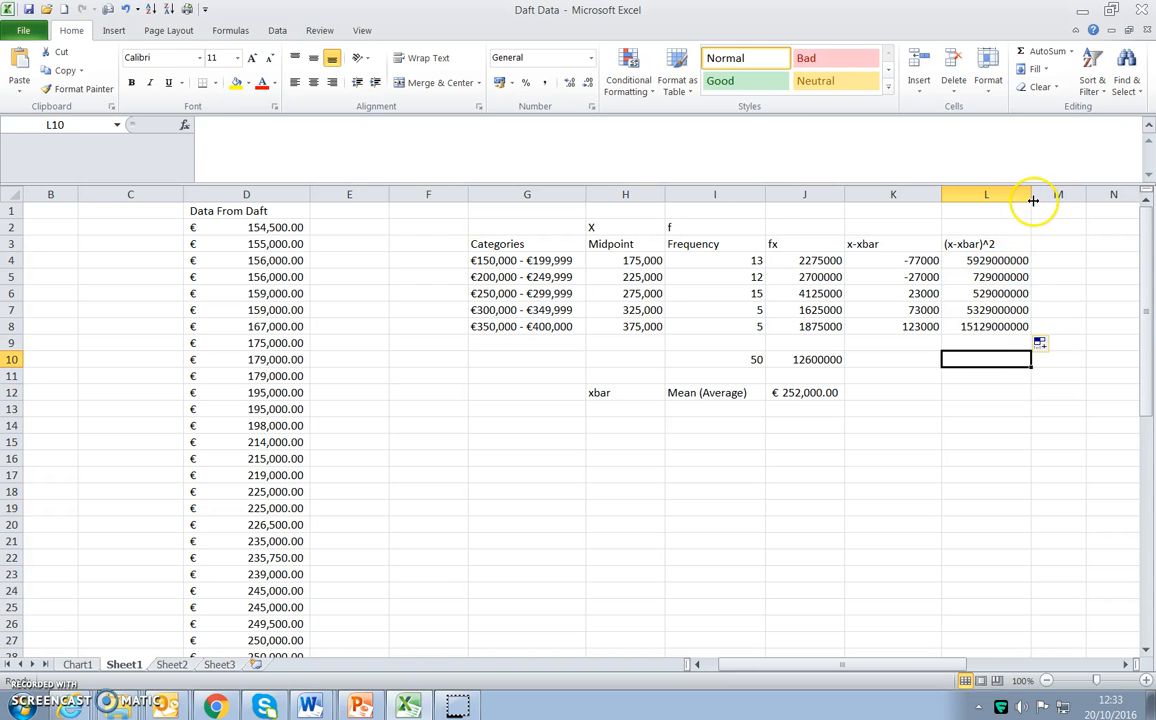
pyautogui.moveTo(738, 261); pyautogui.dragTo(732, 326)
pyautogui.moveTo(730, 260); pyautogui.dragTo(730, 331)
pyautogui.click(735, 293)
pyautogui.click(548, 293)
pyautogui.click(735, 261)
# Multiply the first squared deviation by its frequency in M4 with the formula =L4*I4.
pyautogui.click(1044, 260)
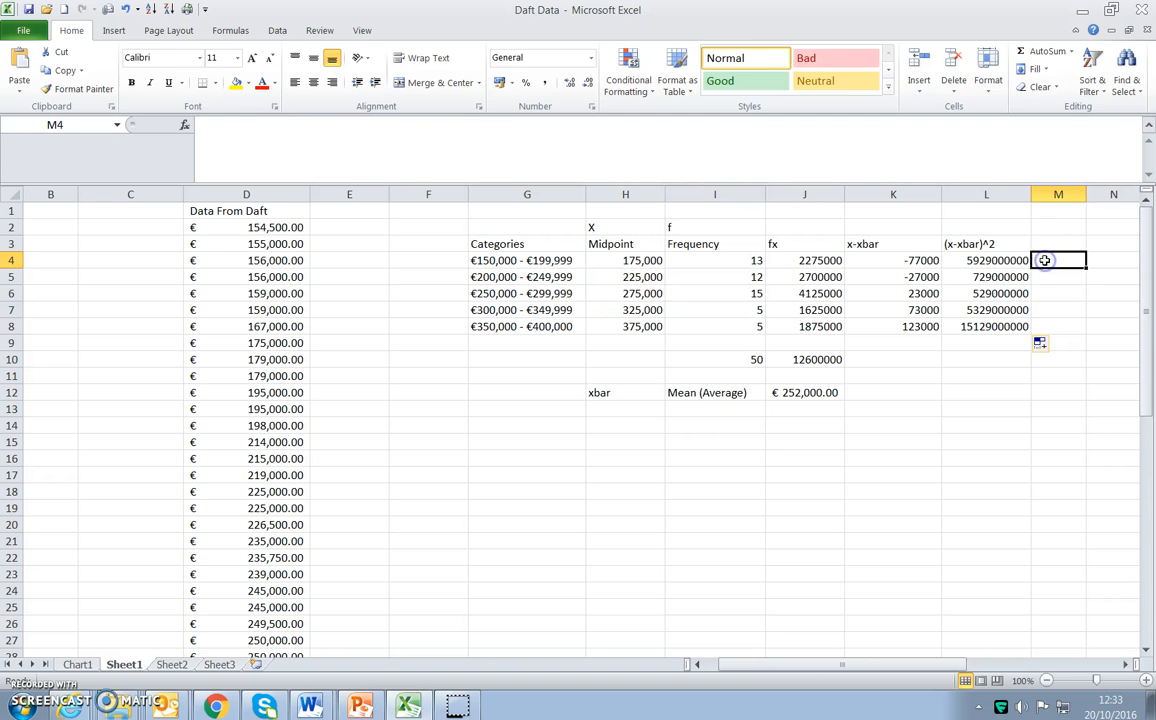
pyautogui.write('=')
pyautogui.click(1006, 260)
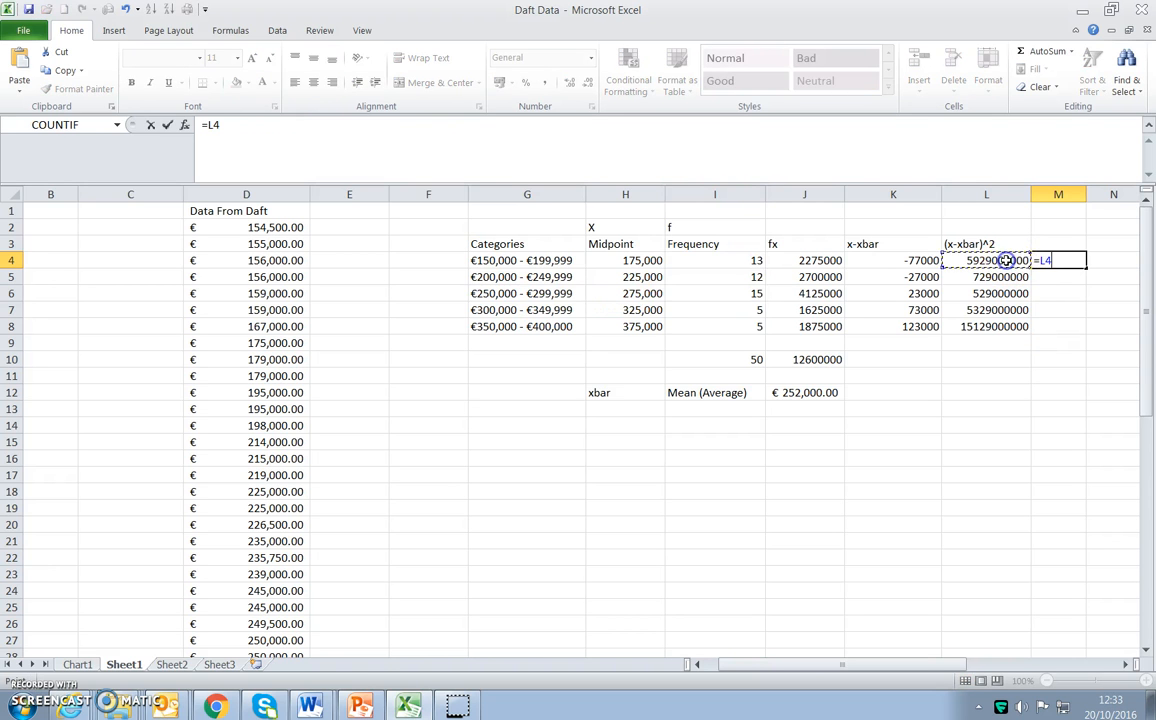
pyautogui.write('*')
pyautogui.click(670, 260)
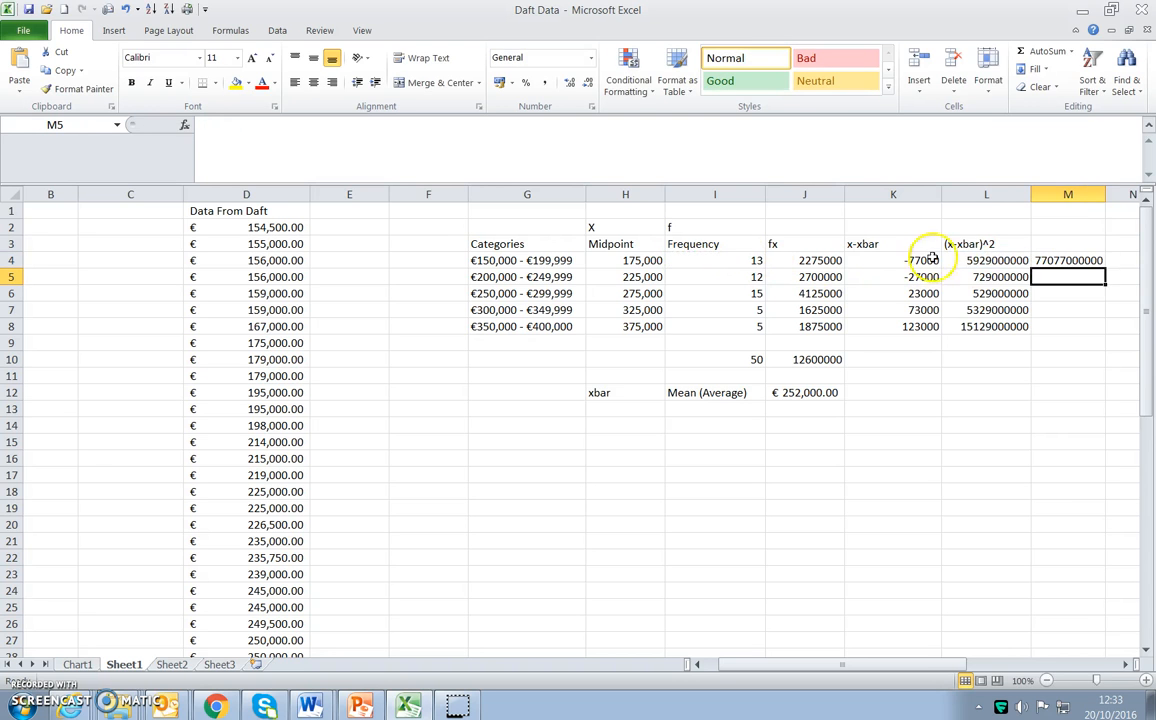
# Fill the M4 formula down to M8 and widen column M.
pyautogui.click(1065, 260)
pyautogui.moveTo(1104, 265); pyautogui.dragTo(1104, 330)
pyautogui.moveTo(1108, 190); pyautogui.dragTo(1124, 190)
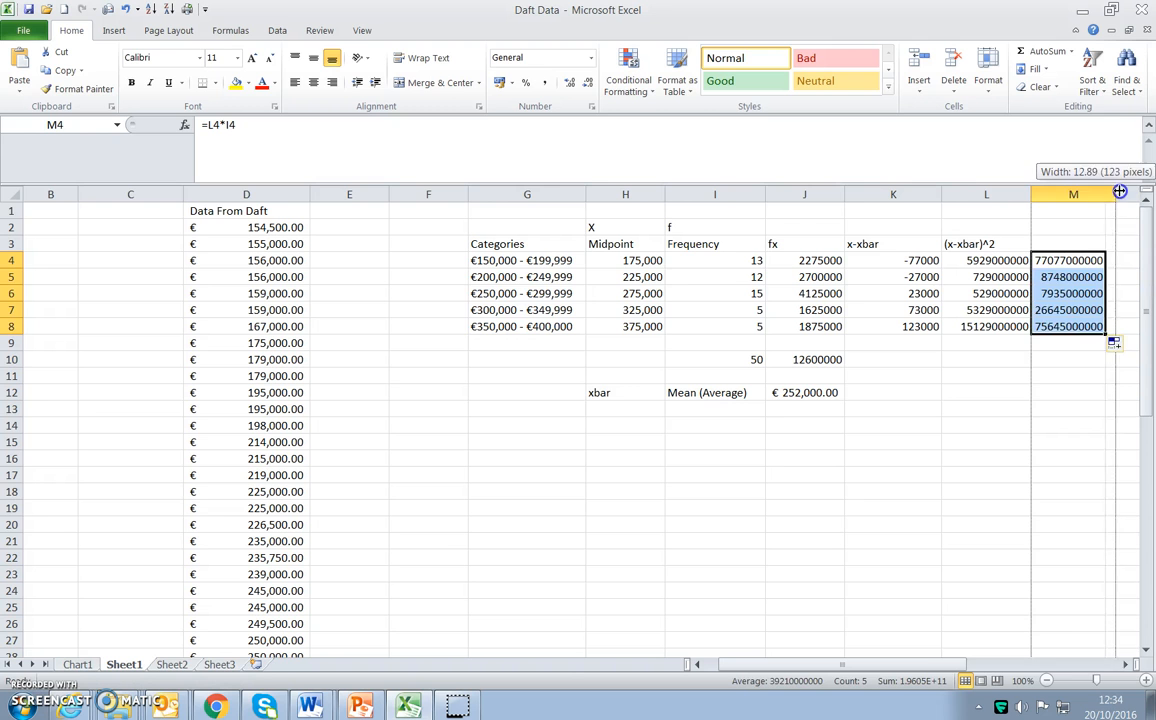
# Total the frequency-weighted squared deviations in M10 with AutoSum.
pyautogui.moveTo(951, 663); pyautogui.dragTo(986, 655)
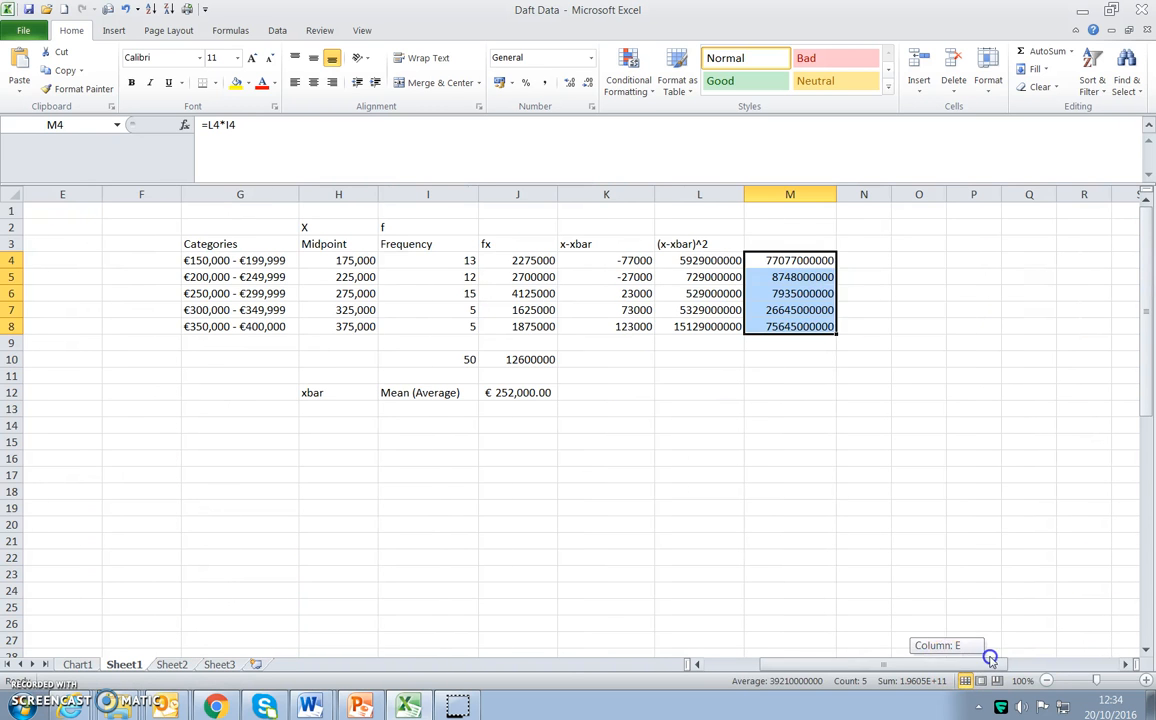
pyautogui.click(803, 358)
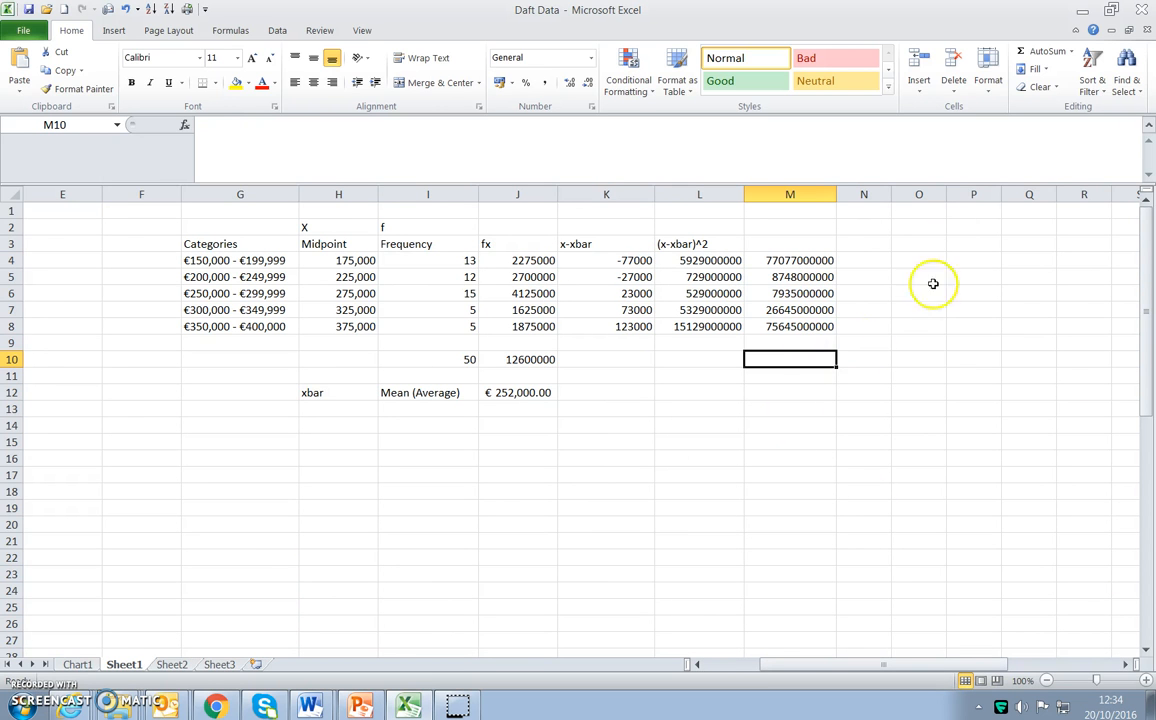
pyautogui.click(1047, 52)
pyautogui.press('Return')
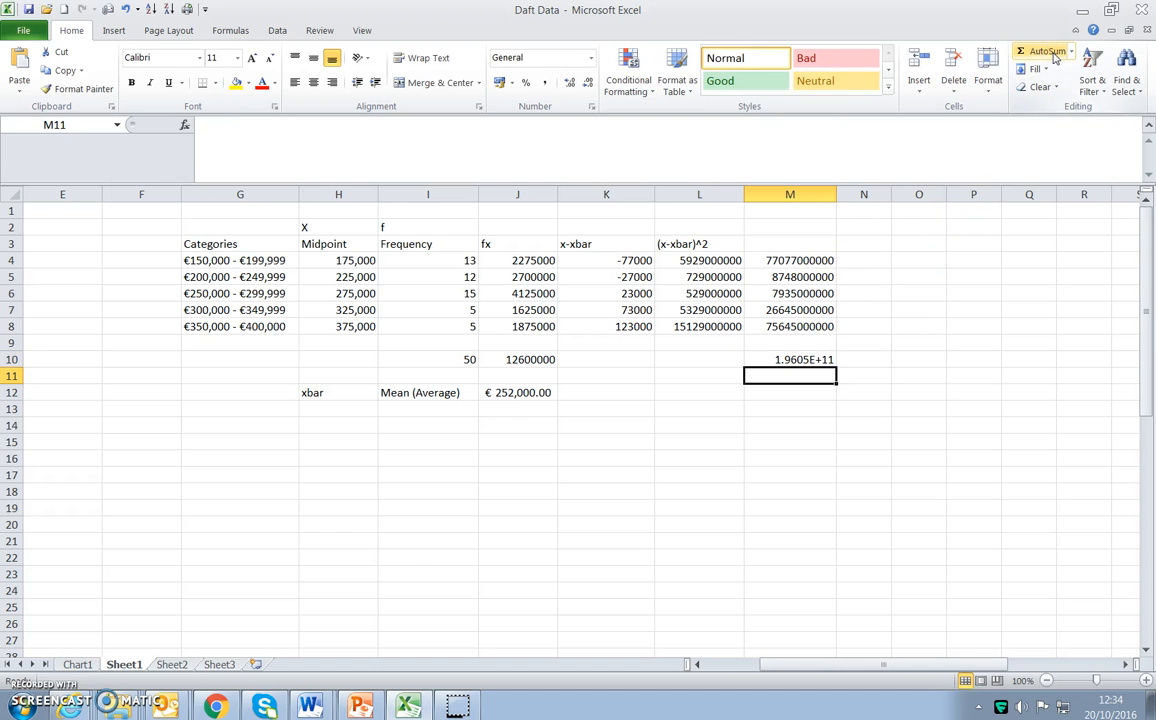
# Enter the heading f(x-xbar)^2 in M3 and fit column M's width to its contents.
pyautogui.click(778, 247)
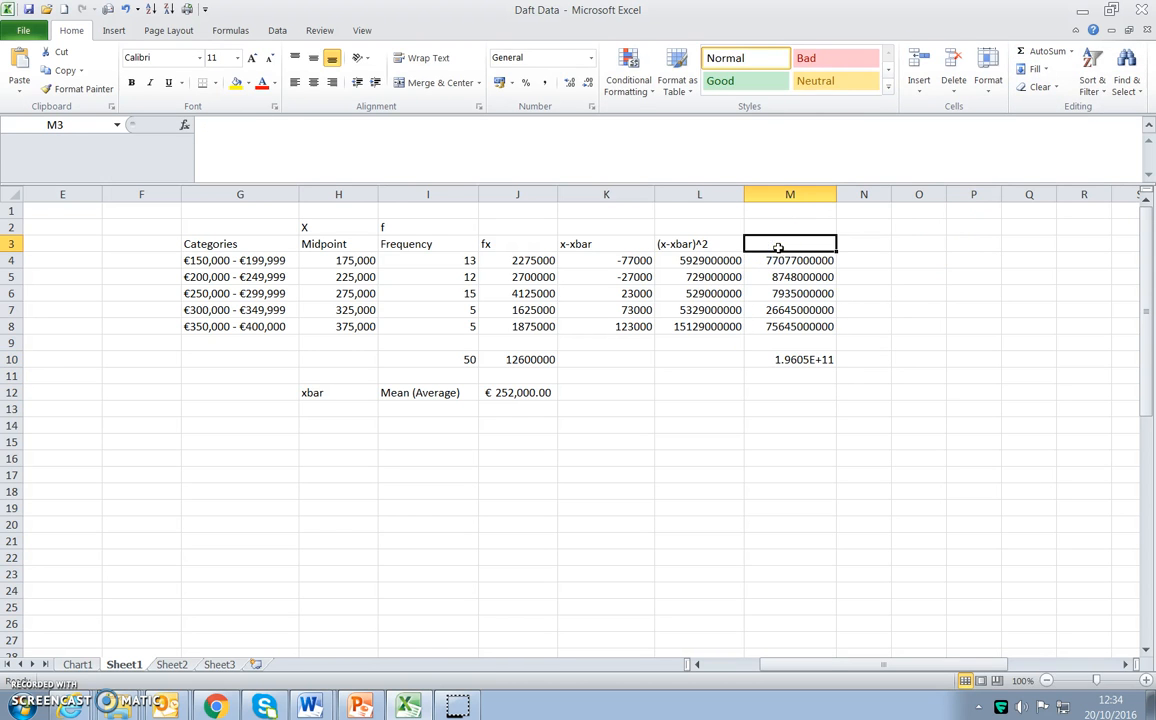
pyautogui.write('f(x-xbar)^2')
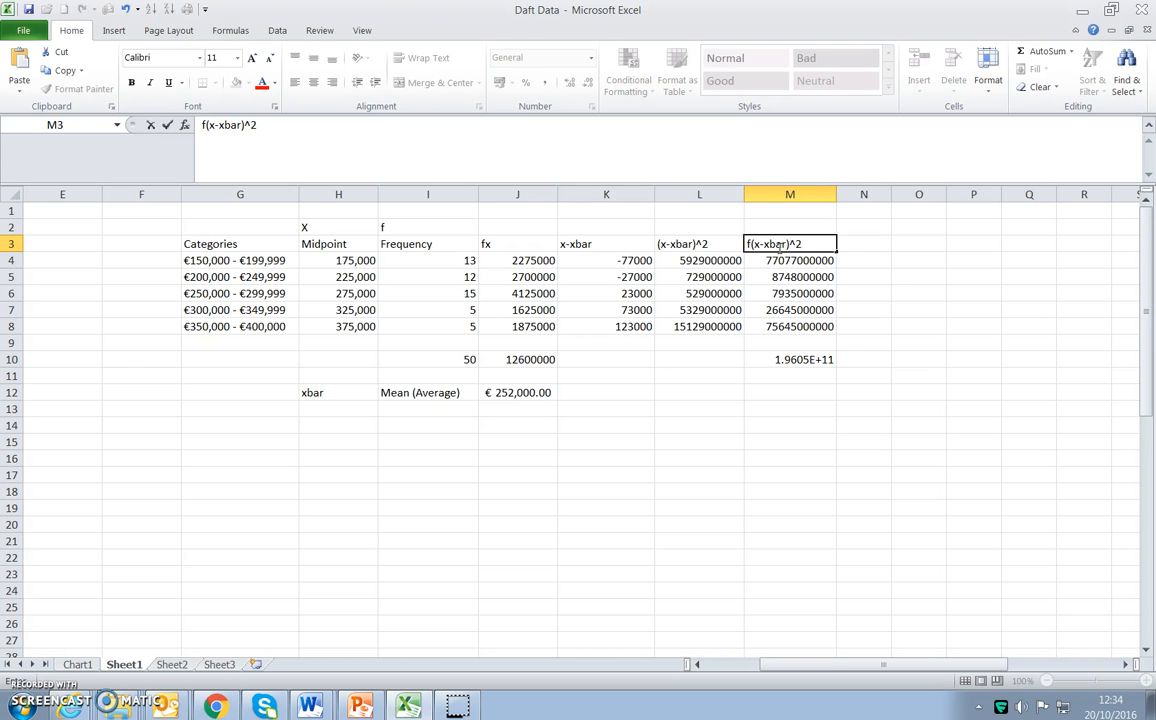
pyautogui.click(839, 195)
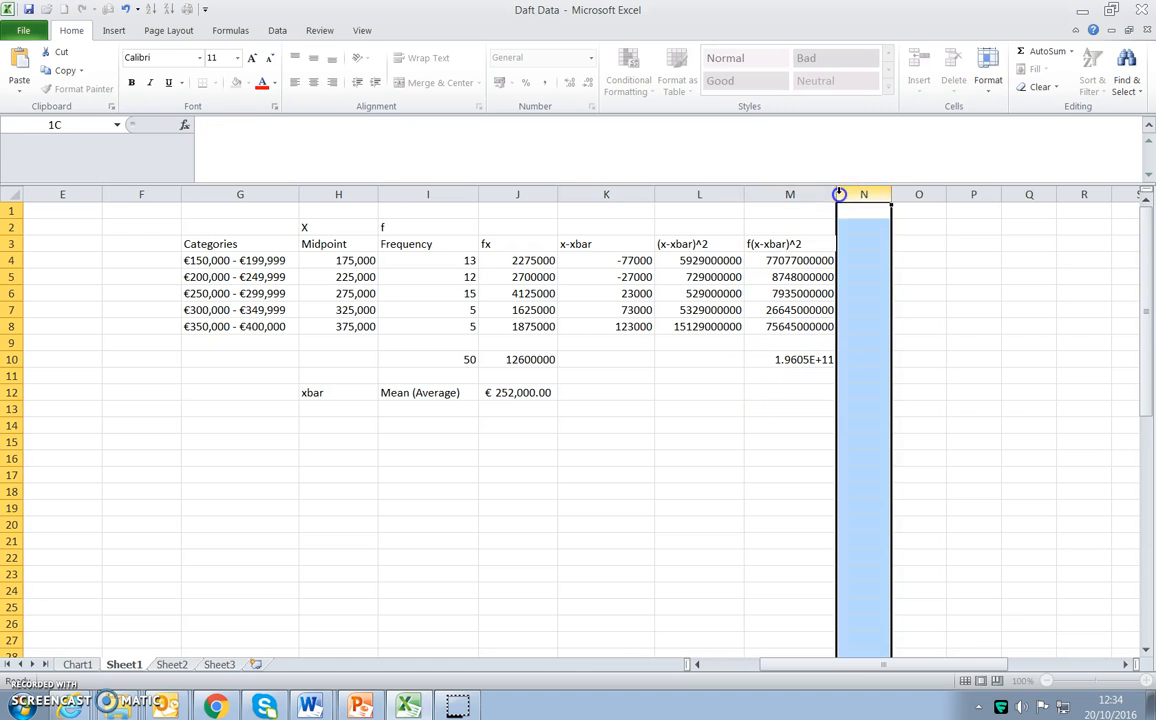
pyautogui.moveTo(839, 195); pyautogui.dragTo(884, 195)
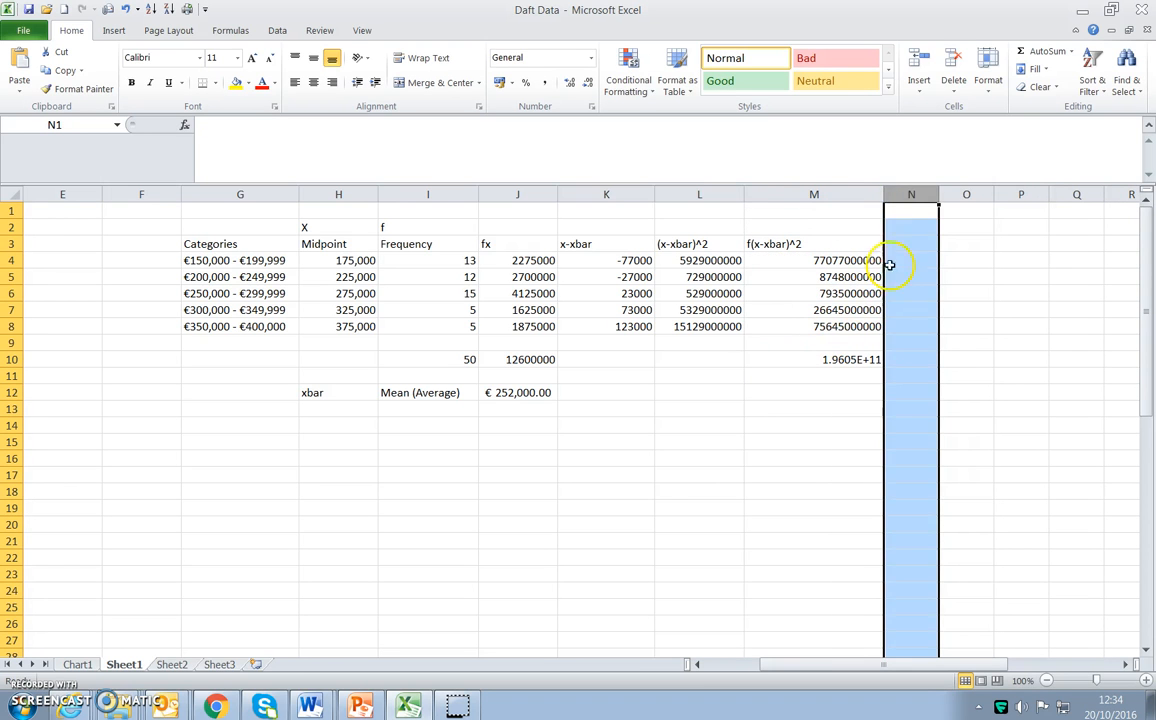
pyautogui.doubleClick(884, 193)
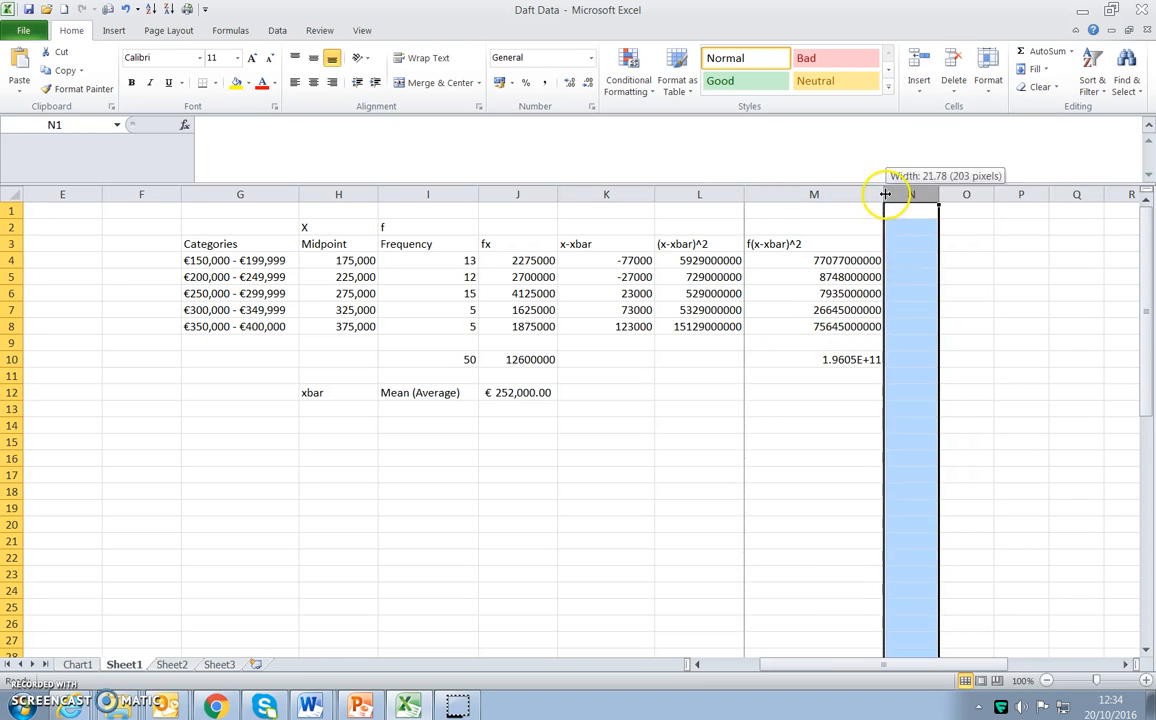
# Widen column M so its values and the total in M10 have more room.
pyautogui.click(776, 359)
pyautogui.moveTo(819, 192); pyautogui.dragTo(939, 192)
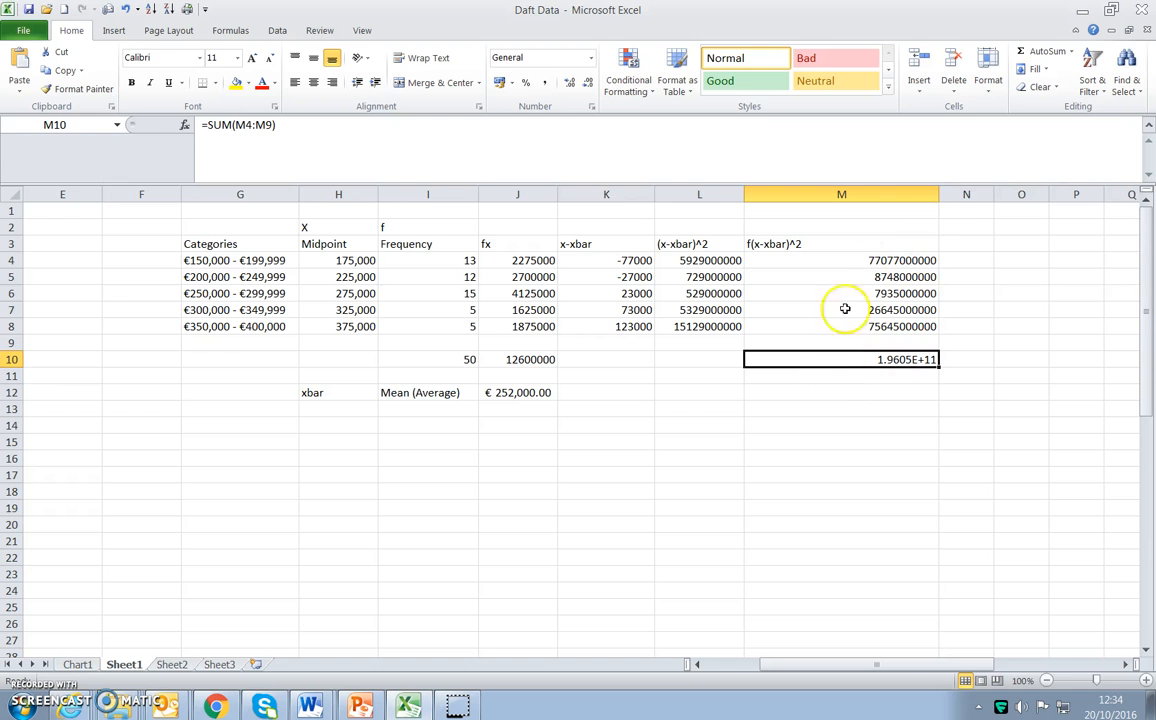
pyautogui.moveTo(940, 195); pyautogui.dragTo(874, 196)
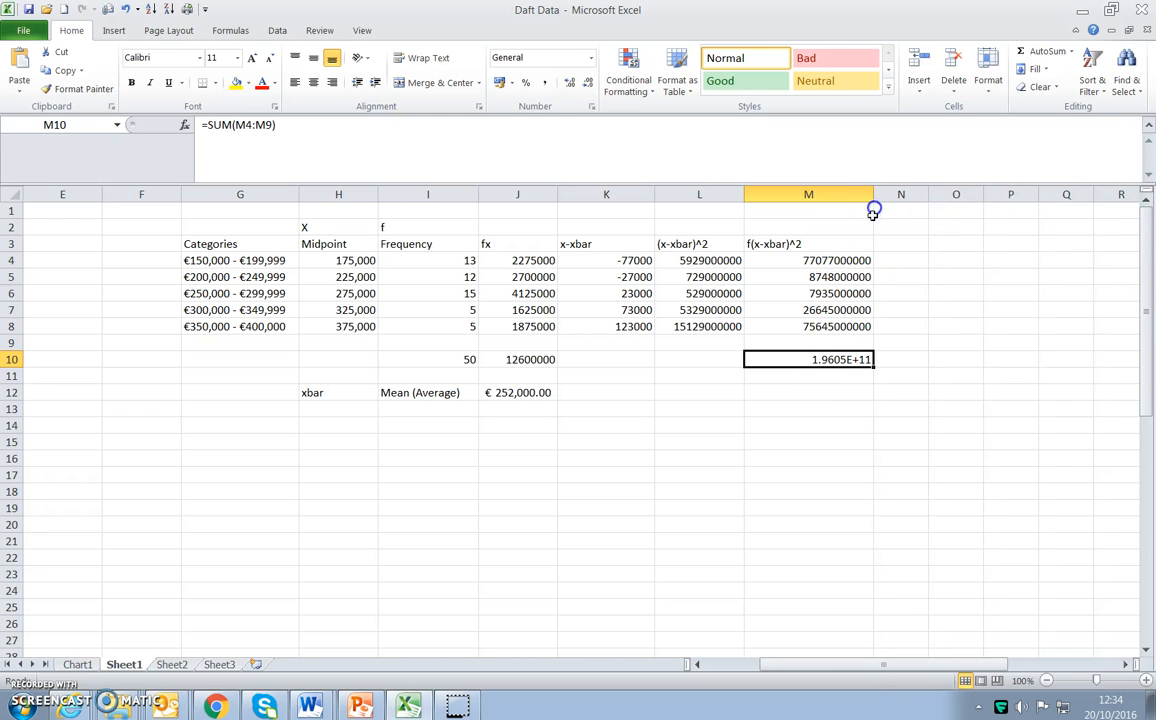
# Enter the label variance in L12.
pyautogui.click(770, 390)
pyautogui.click(770, 378)
pyautogui.click(715, 397)
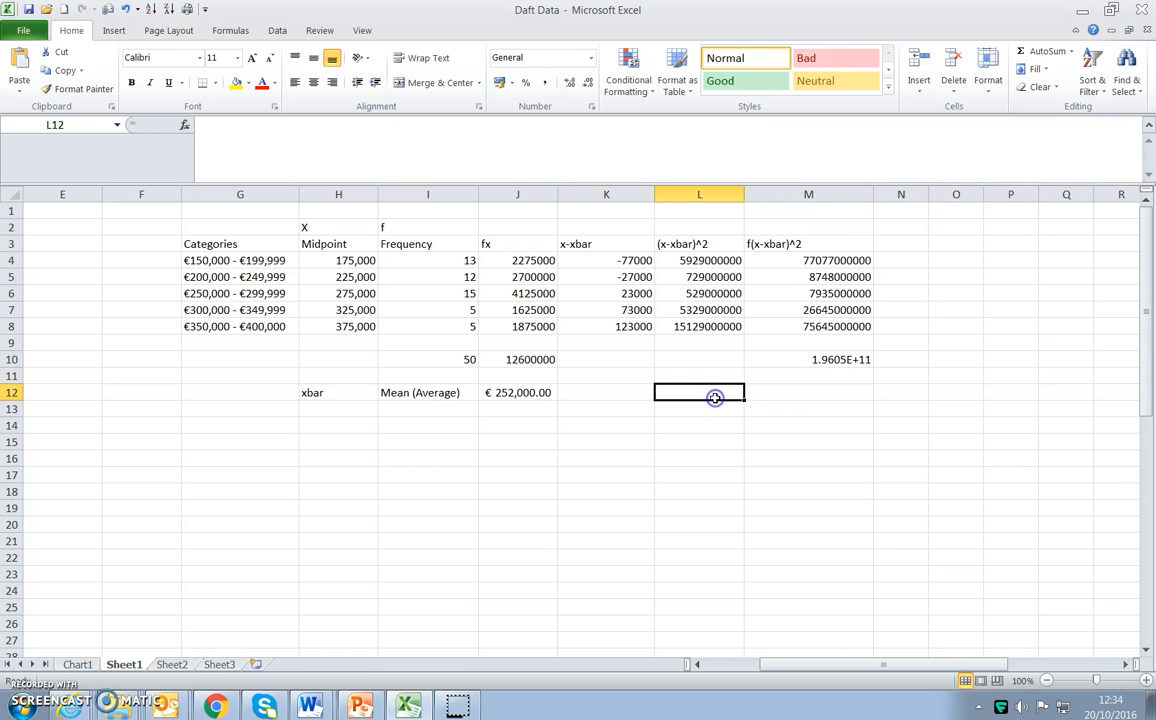
pyautogui.write('vair')
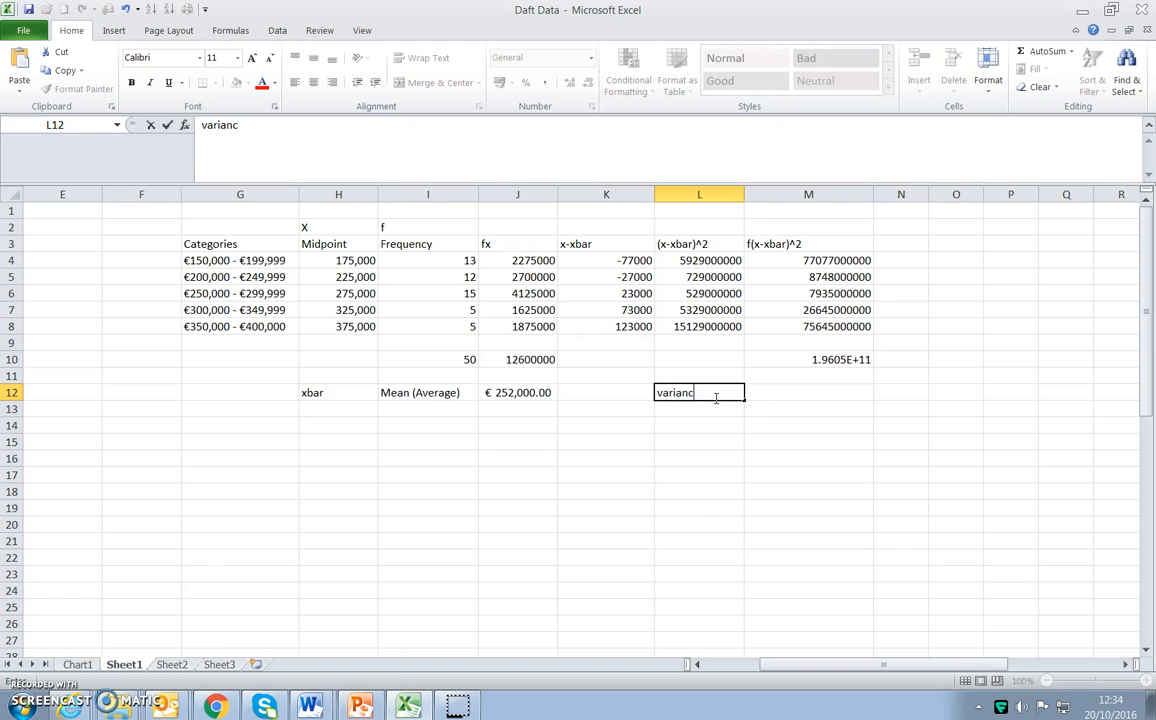
pyautogui.press('Tab')
# Calculate the variance in M12 by dividing the M10 total by one less than the total frequency.
pyautogui.write('=')
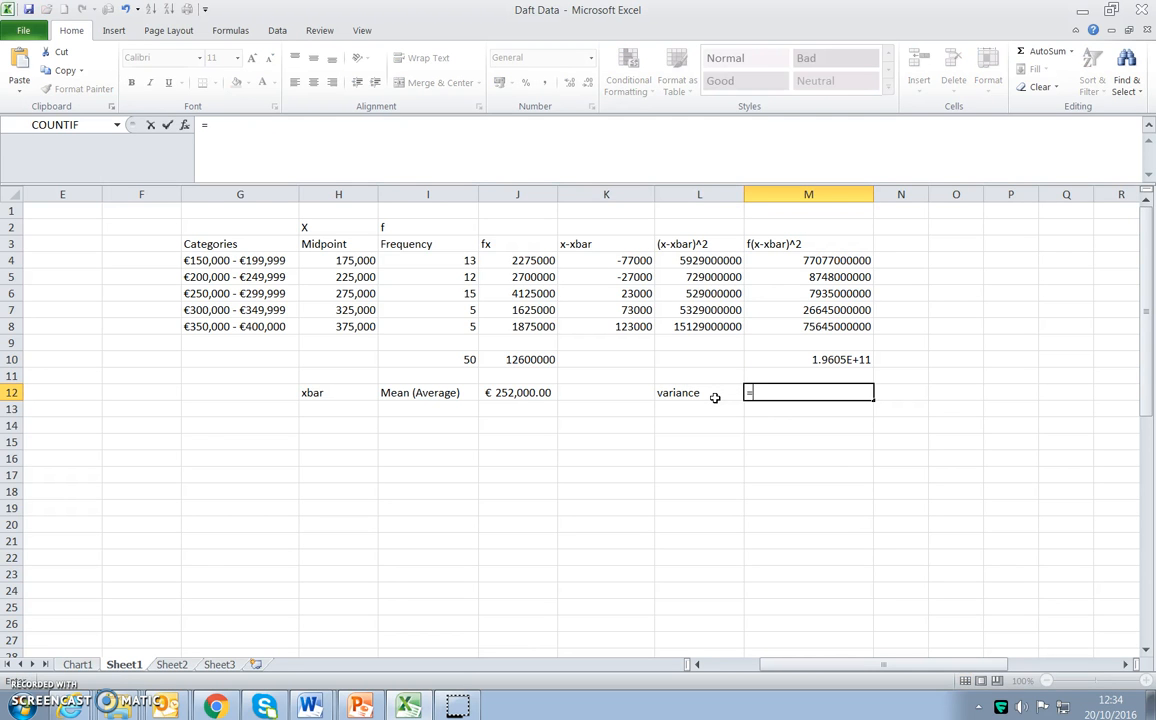
pyautogui.click(788, 359)
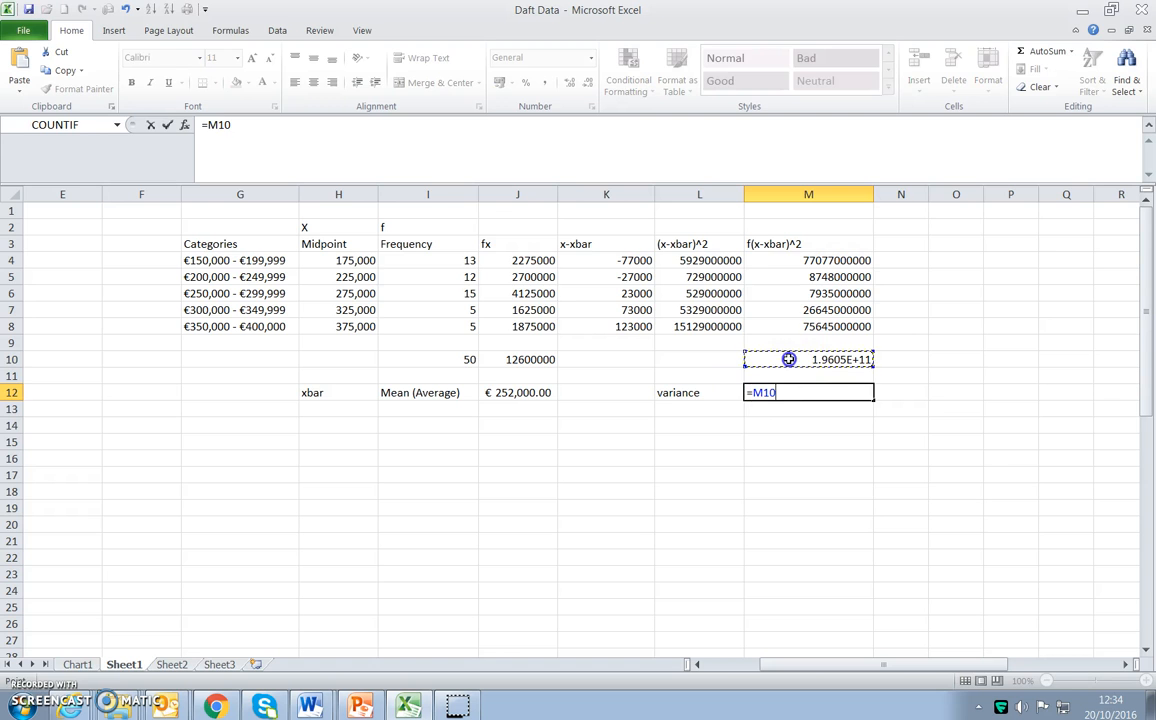
pyautogui.write('/49')
pyautogui.press('Return')
# Enter the label standard deviation in L13.
pyautogui.click(740, 410)
pyautogui.write('stan')
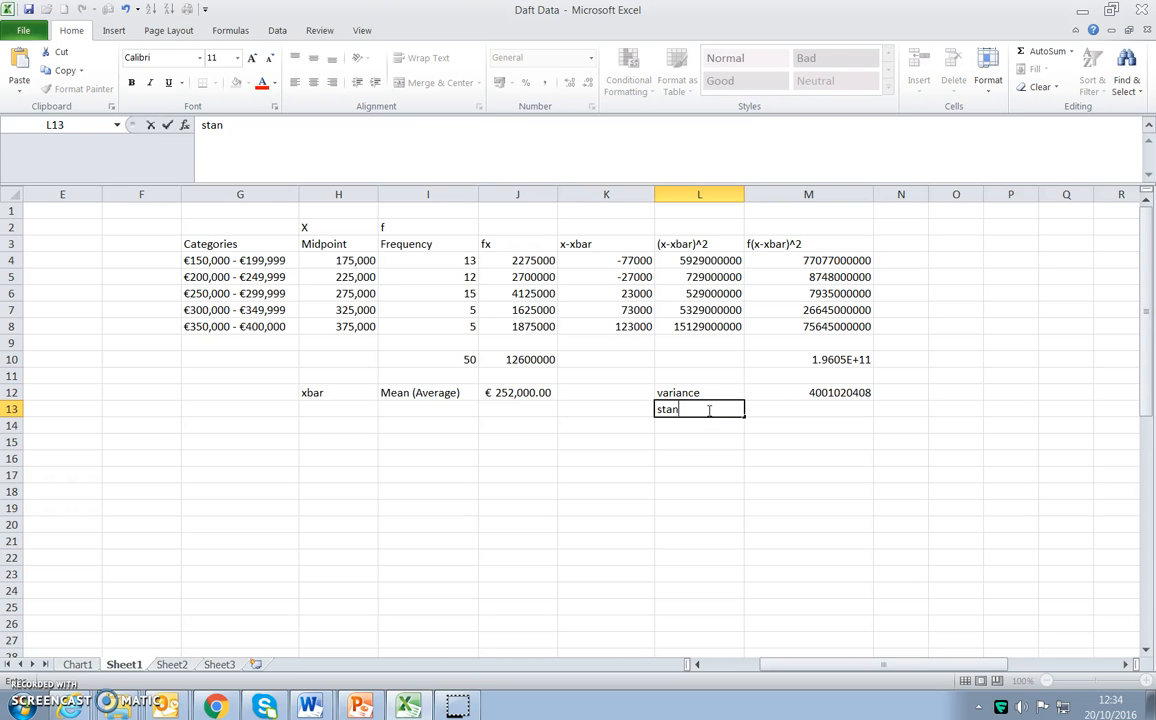
pyautogui.write('dard deviatio')
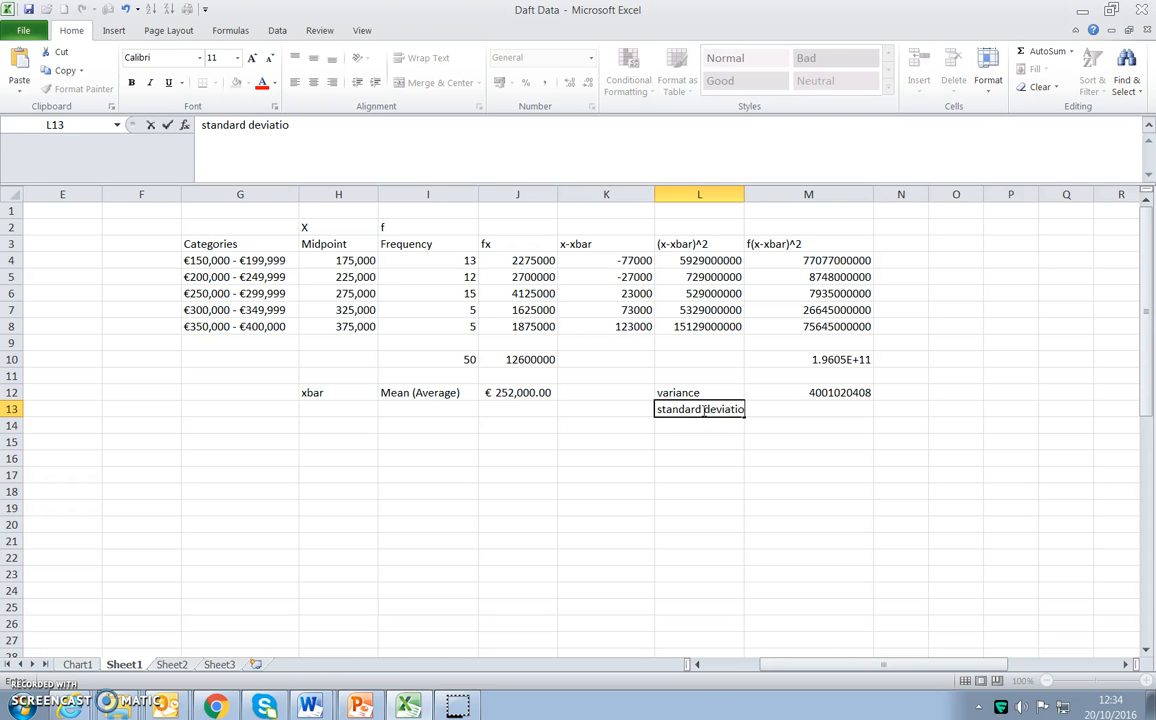
pyautogui.write('n')
pyautogui.press('Tab')
# Calculate the standard deviation in M13 with the formula =SQRT(M12).
pyautogui.write('=')
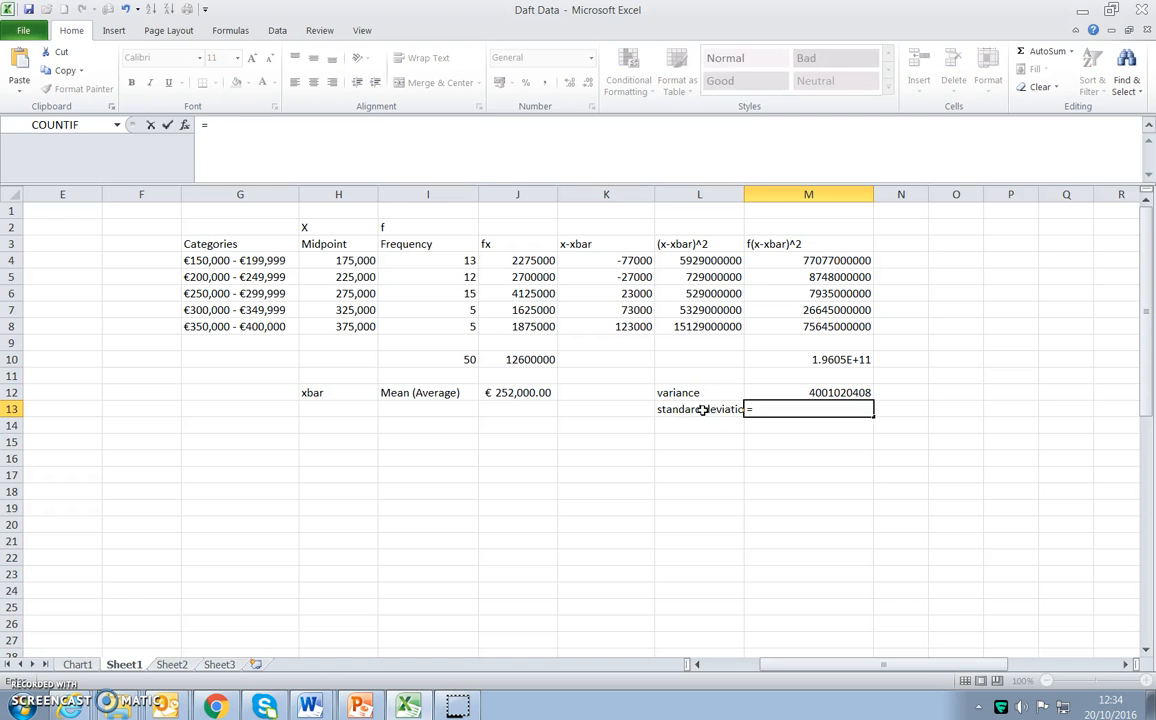
pyautogui.write('s')
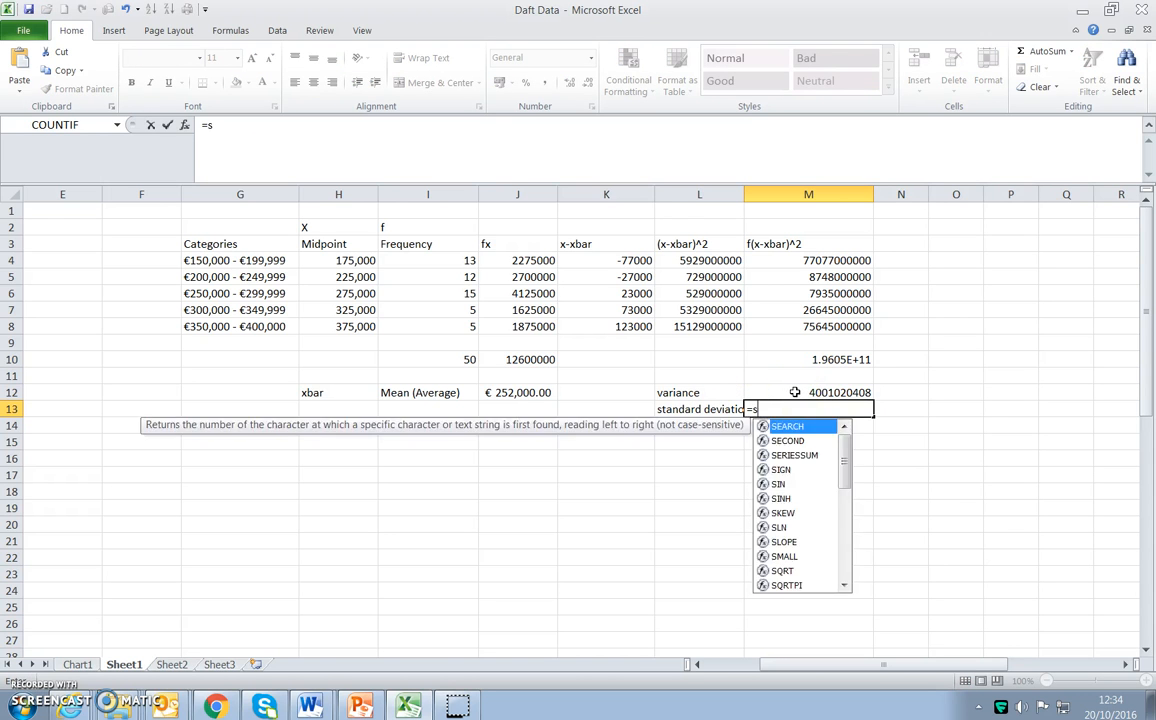
pyautogui.write('qrt(')
pyautogui.click(794, 392)
pyautogui.write(')')
pyautogui.press('Return')
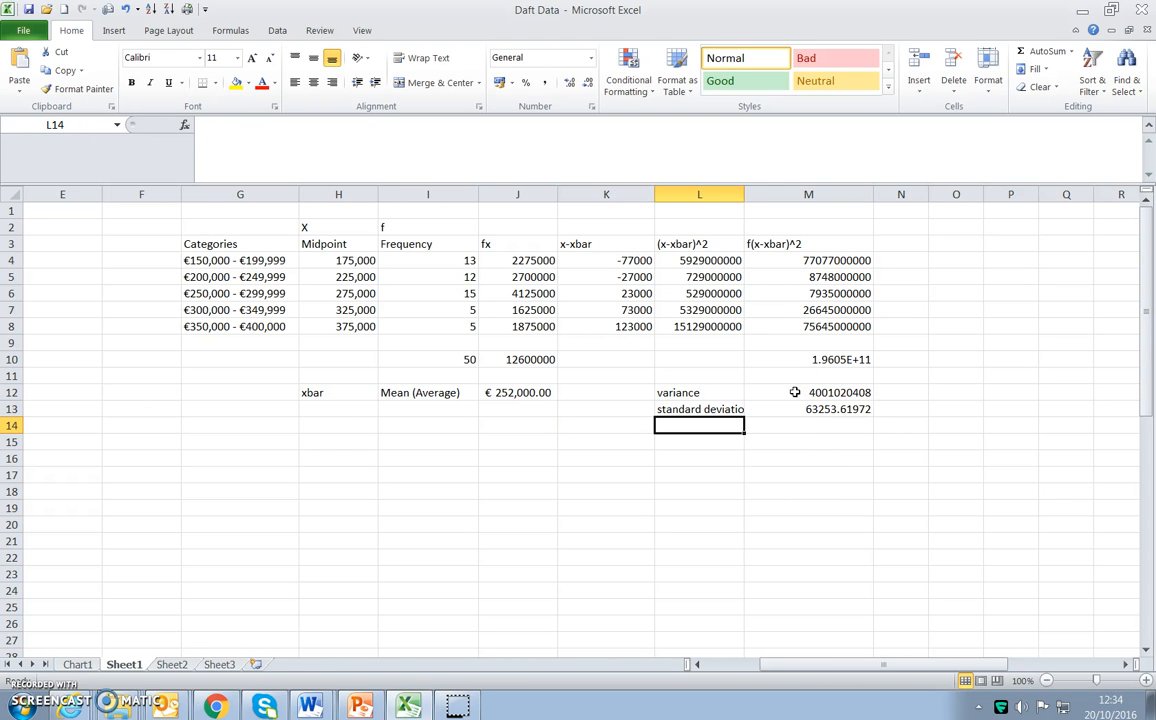
# Format the standard deviation in M13 as Euro accounting currency.
pyautogui.click(812, 410)
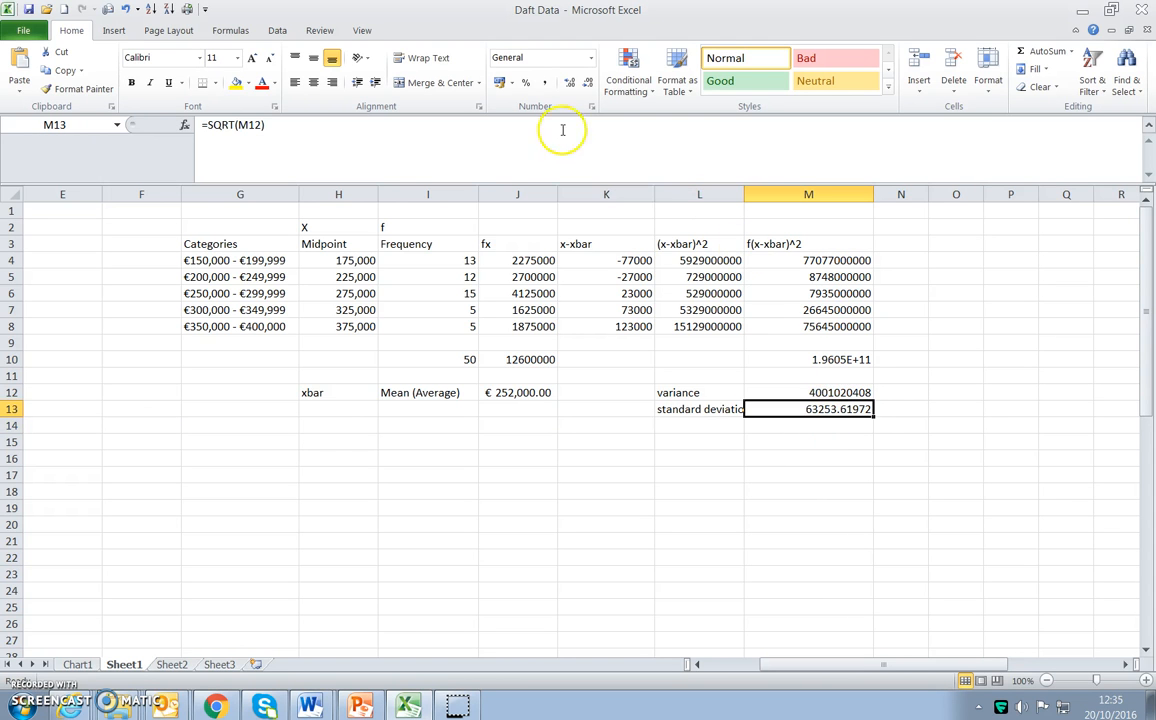
pyautogui.click(510, 83)
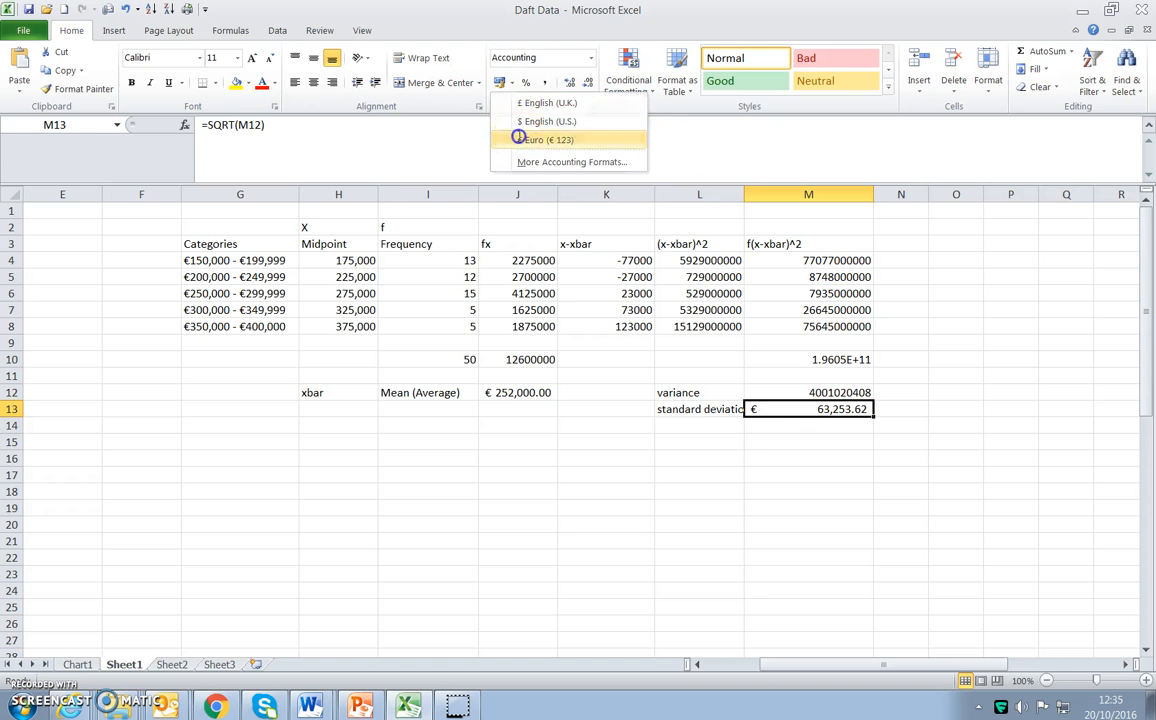
pyautogui.click(533, 139)
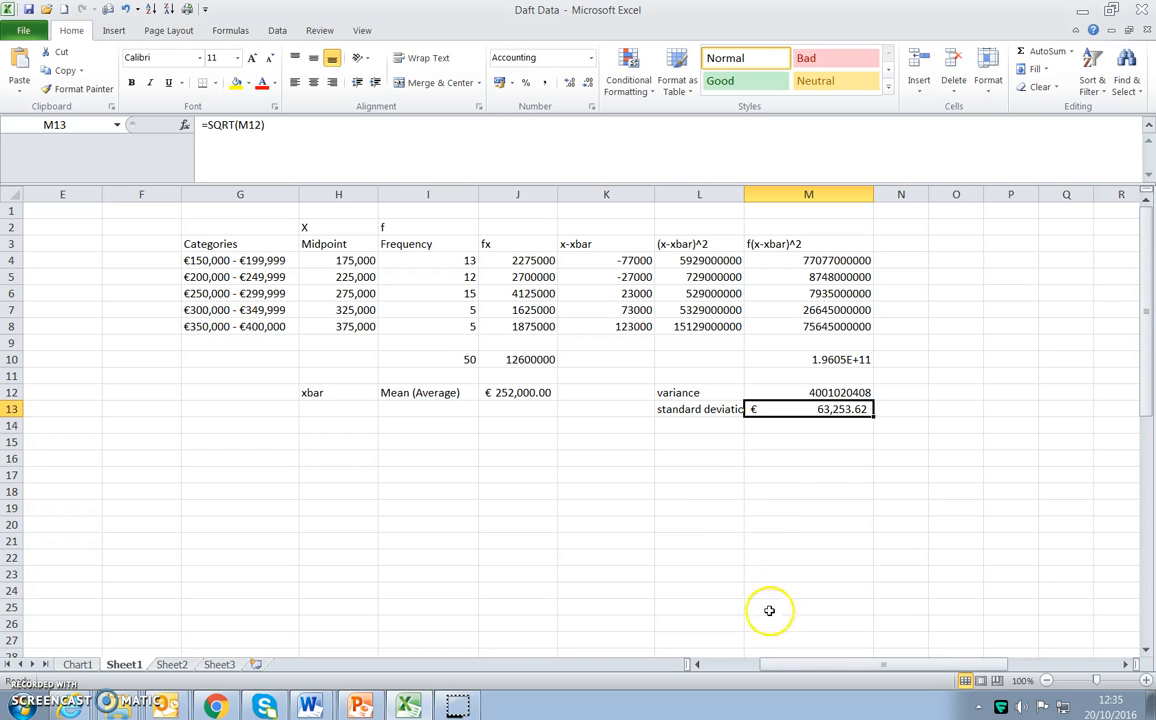
# Compare the grouped standard deviation with the ungrouped one in D56 below the price list.
pyautogui.scroll(-5, 691, 508)
pyautogui.scroll(5, 753, 580)
pyautogui.moveTo(808, 666); pyautogui.dragTo(760, 666)
pyautogui.scroll(-11, 639, 532)
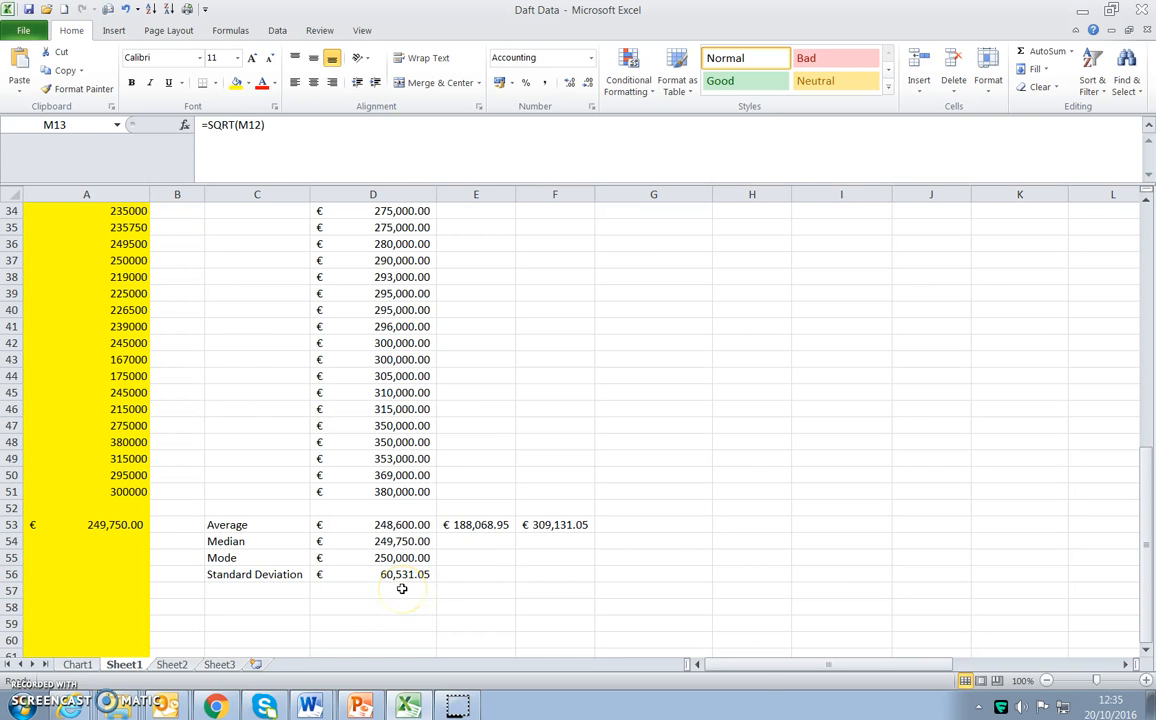
pyautogui.moveTo(763, 667); pyautogui.dragTo(818, 671)
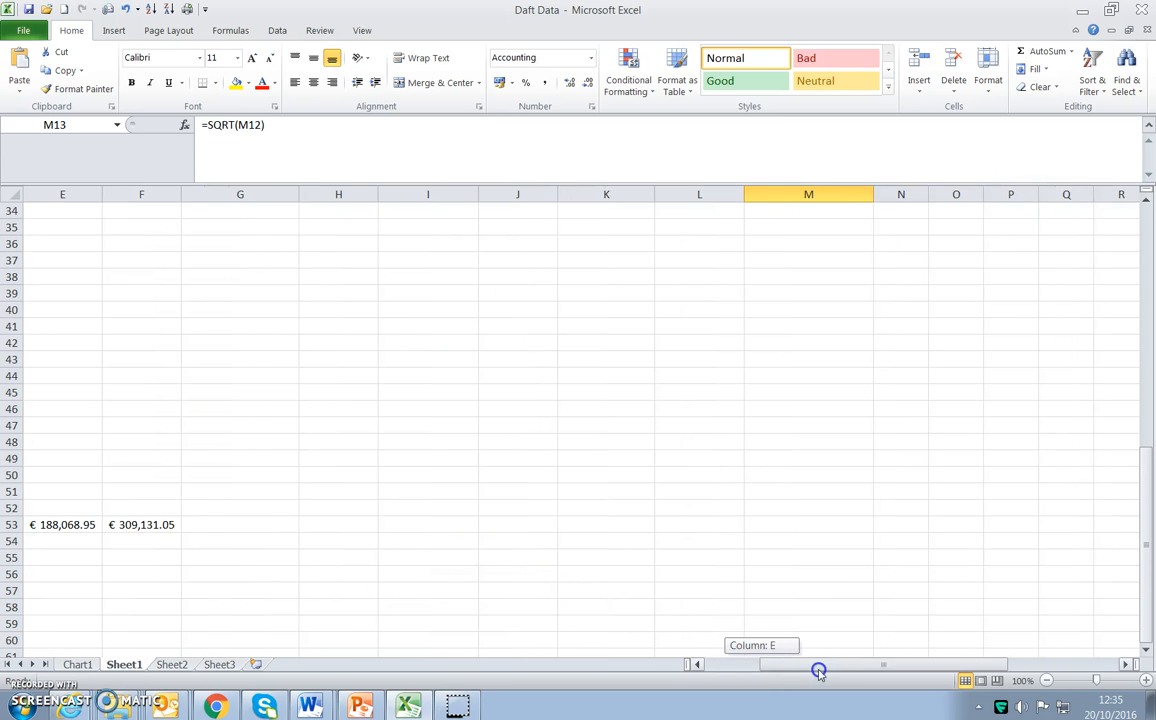
pyautogui.scroll(11, 790, 584)
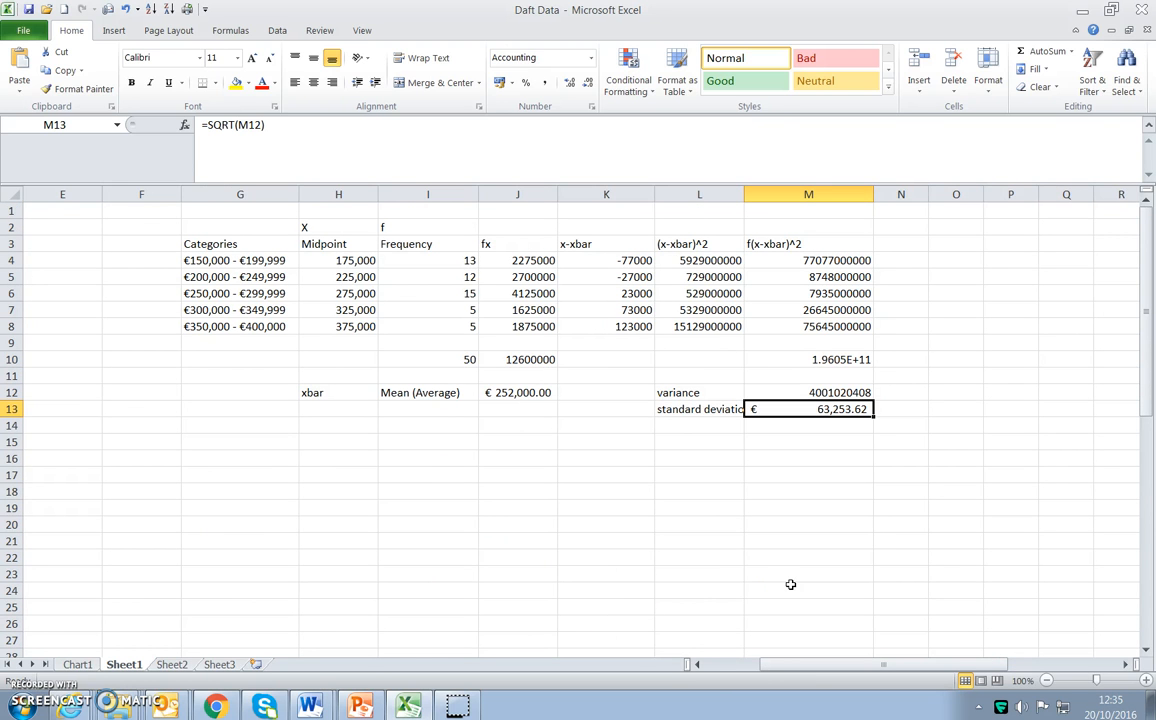
# Review the price categories, midpoints and frequencies in G4:I8 together with the mean in J12 and the standard deviation in M13.
pyautogui.moveTo(194, 260); pyautogui.dragTo(424, 321)
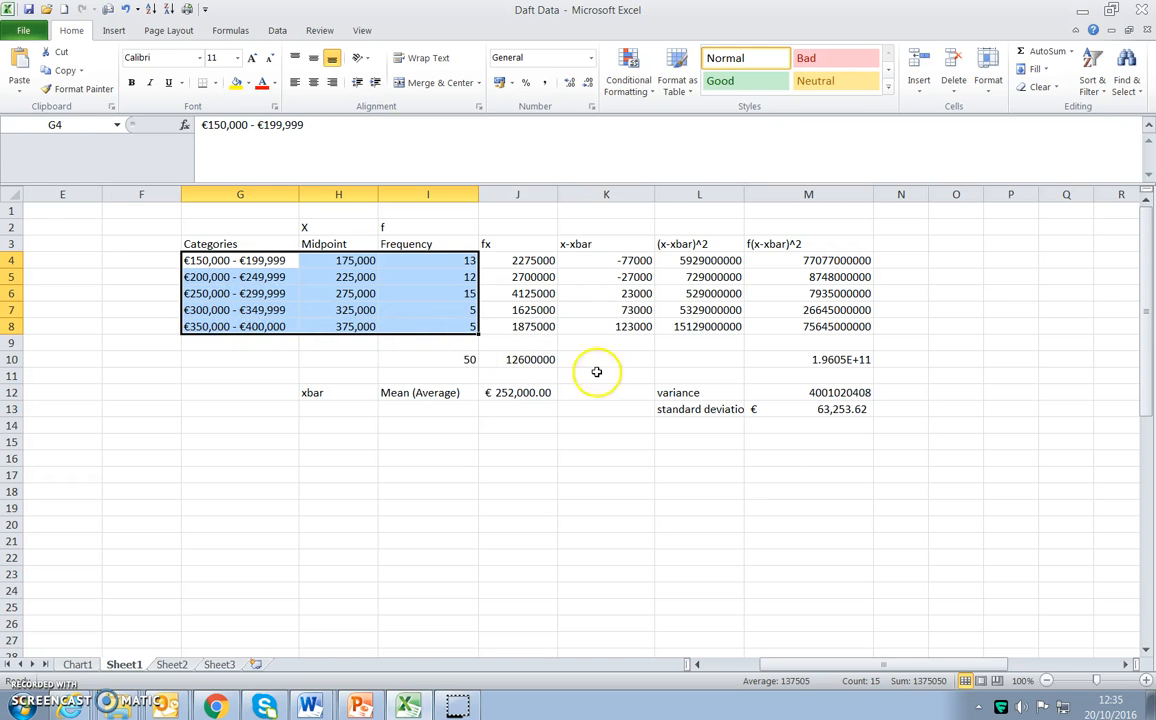
pyautogui.click(793, 409)
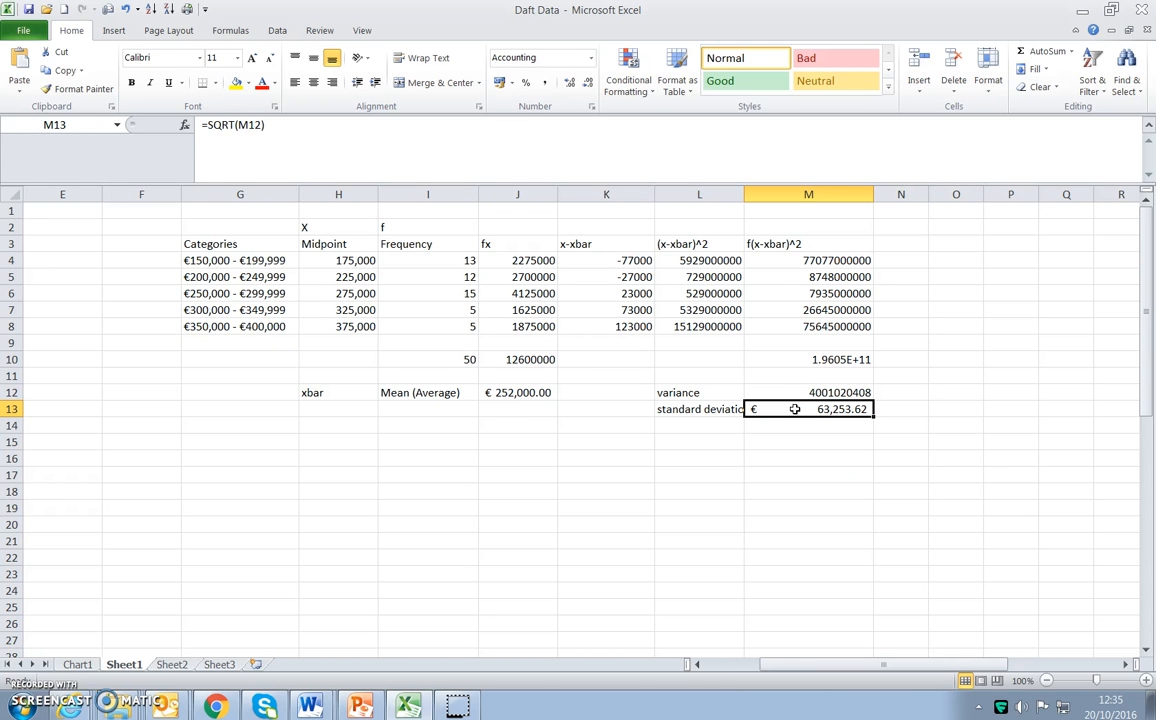
pyautogui.click(490, 392)
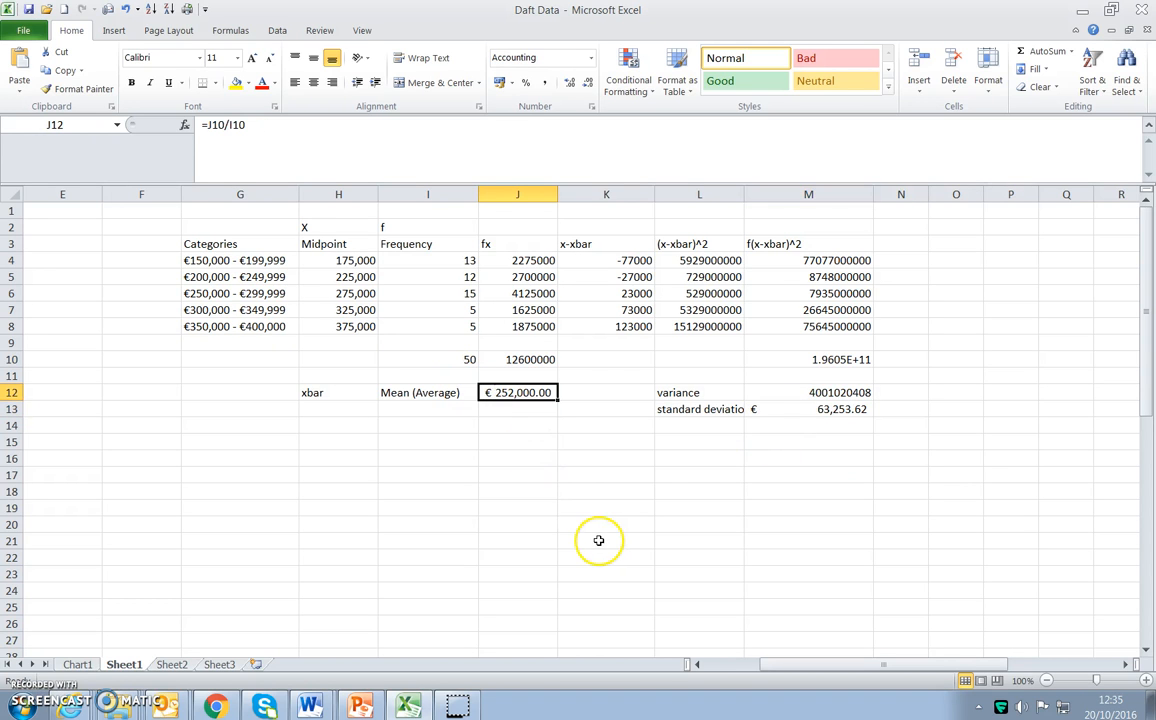
pyautogui.click(791, 409)
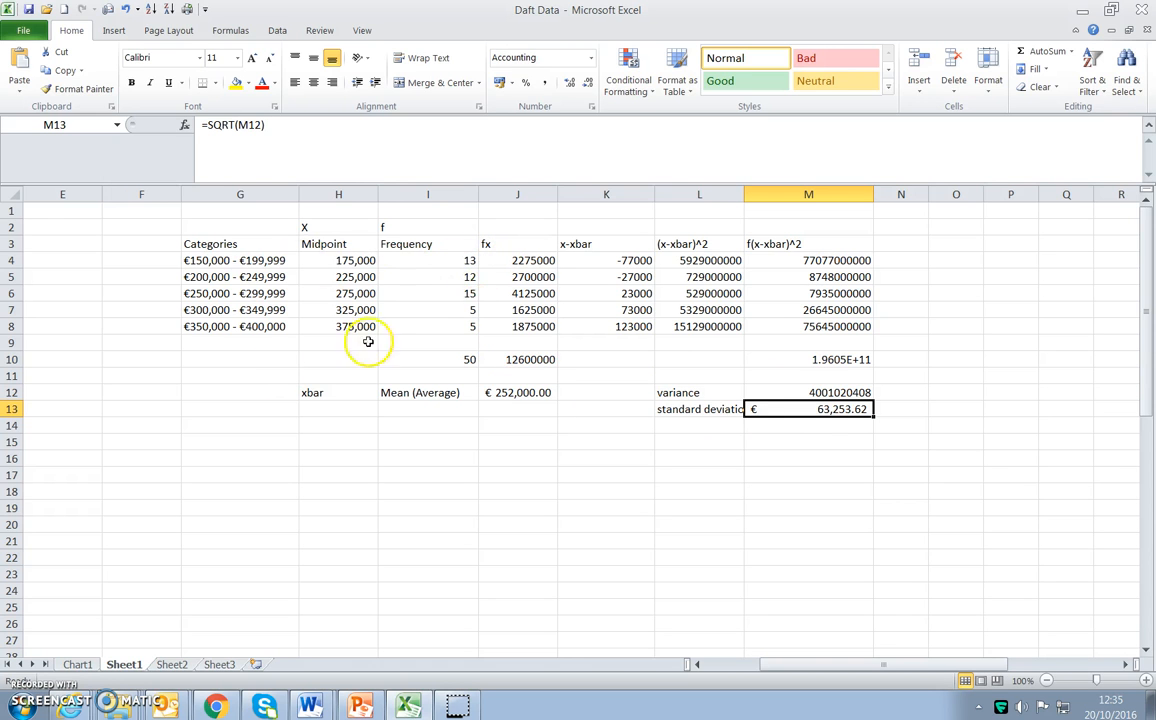
pyautogui.click(338, 260)
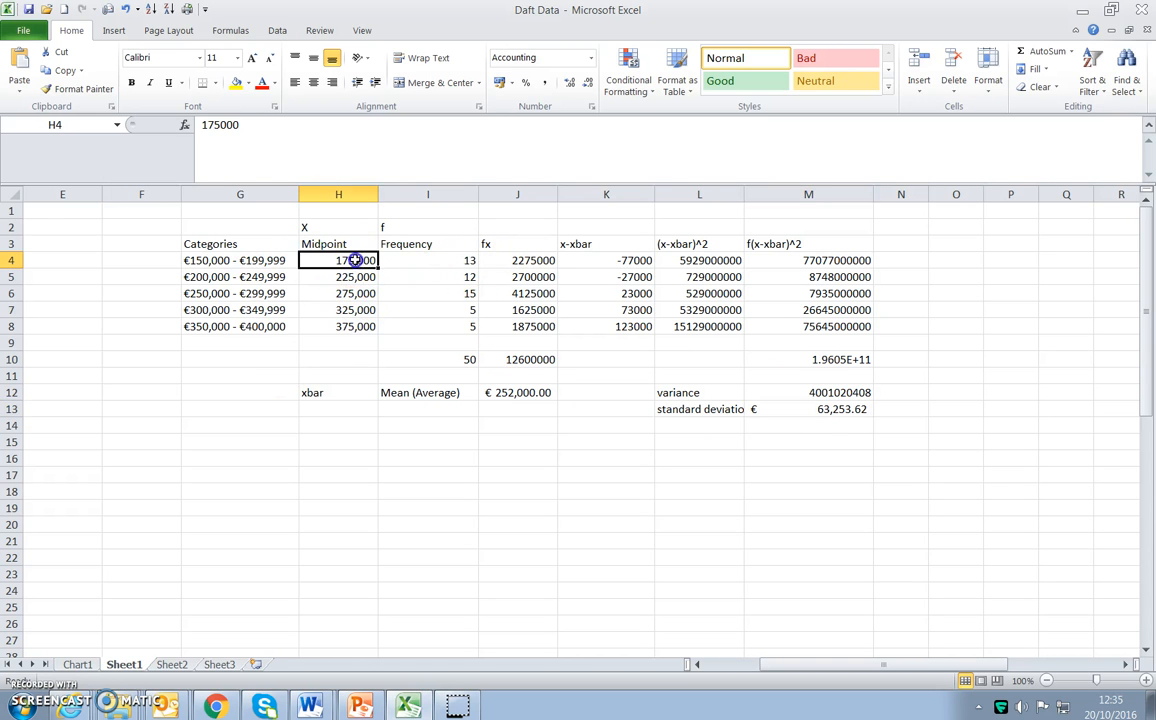
pyautogui.click(256, 260)
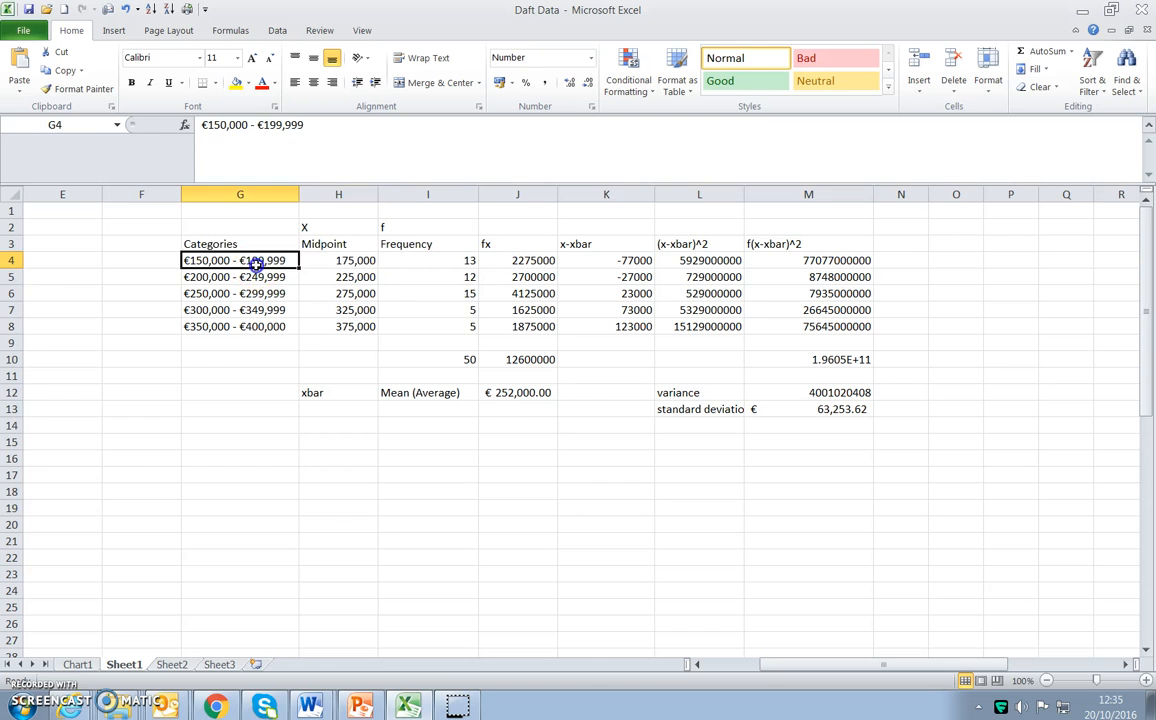
pyautogui.click(252, 277)
pyautogui.click(245, 296)
pyautogui.click(248, 340)
pyautogui.click(257, 262)
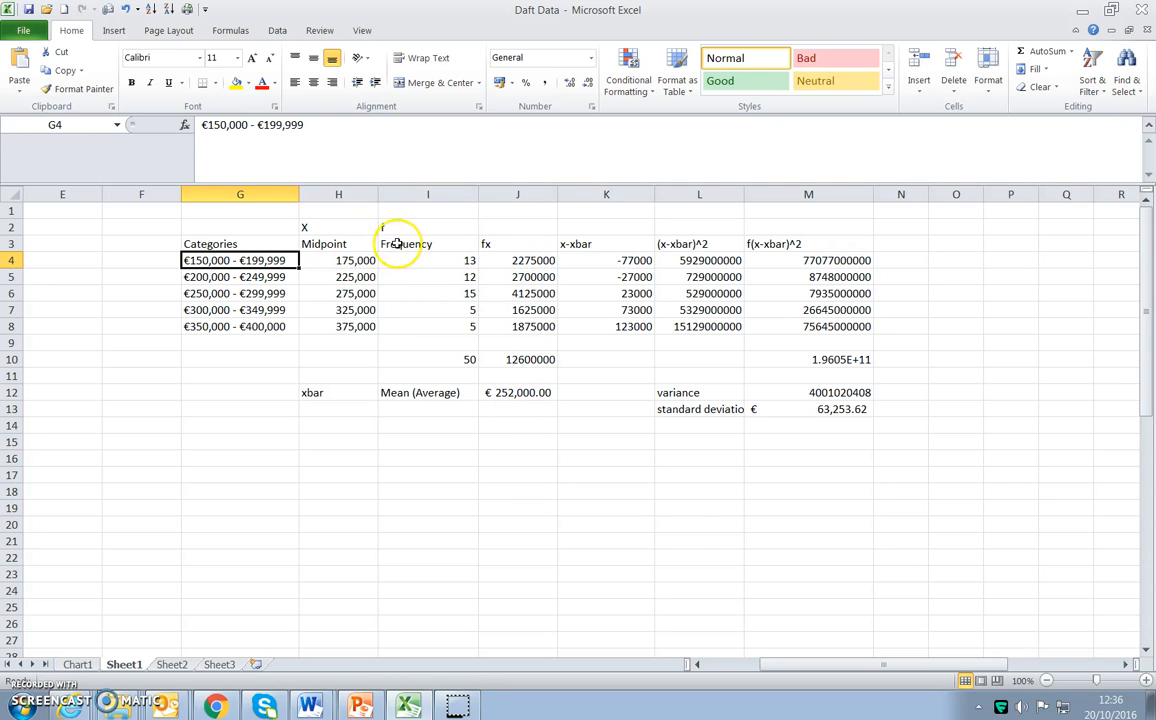
# Inspect the fx formula in J4 and the frequency total in I10, leaving both unchanged.
pyautogui.click(517, 258)
pyautogui.doubleClick(531, 262)
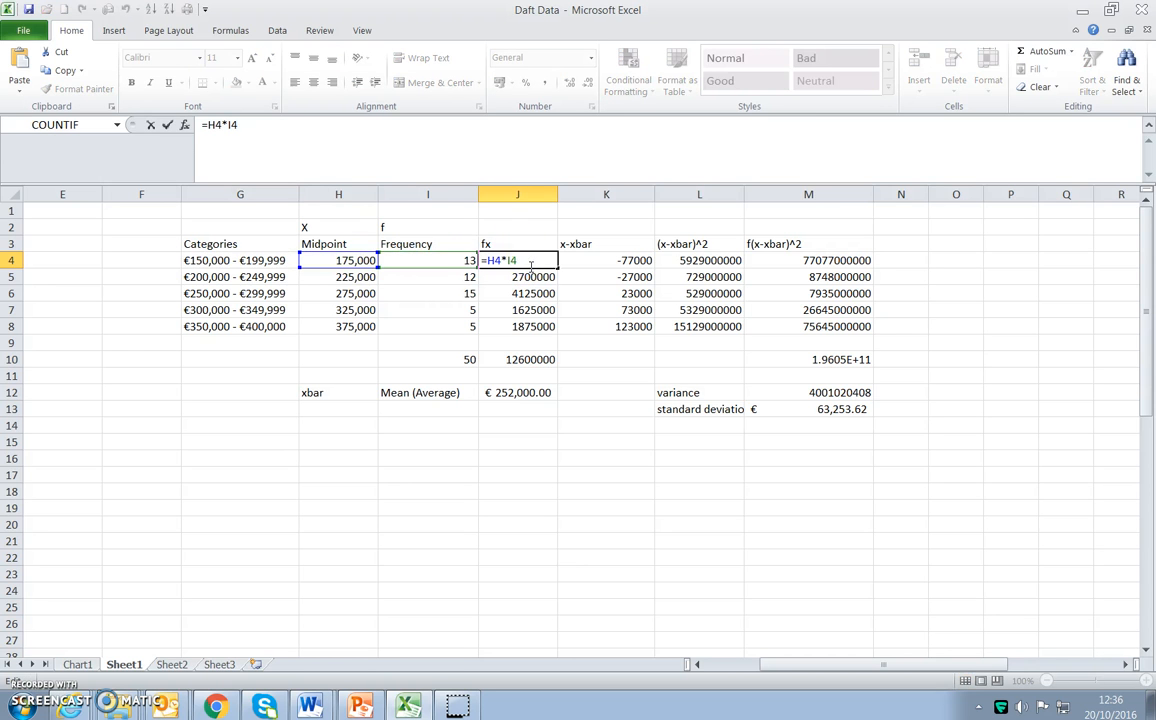
pyautogui.press('Return')
pyautogui.click(452, 360)
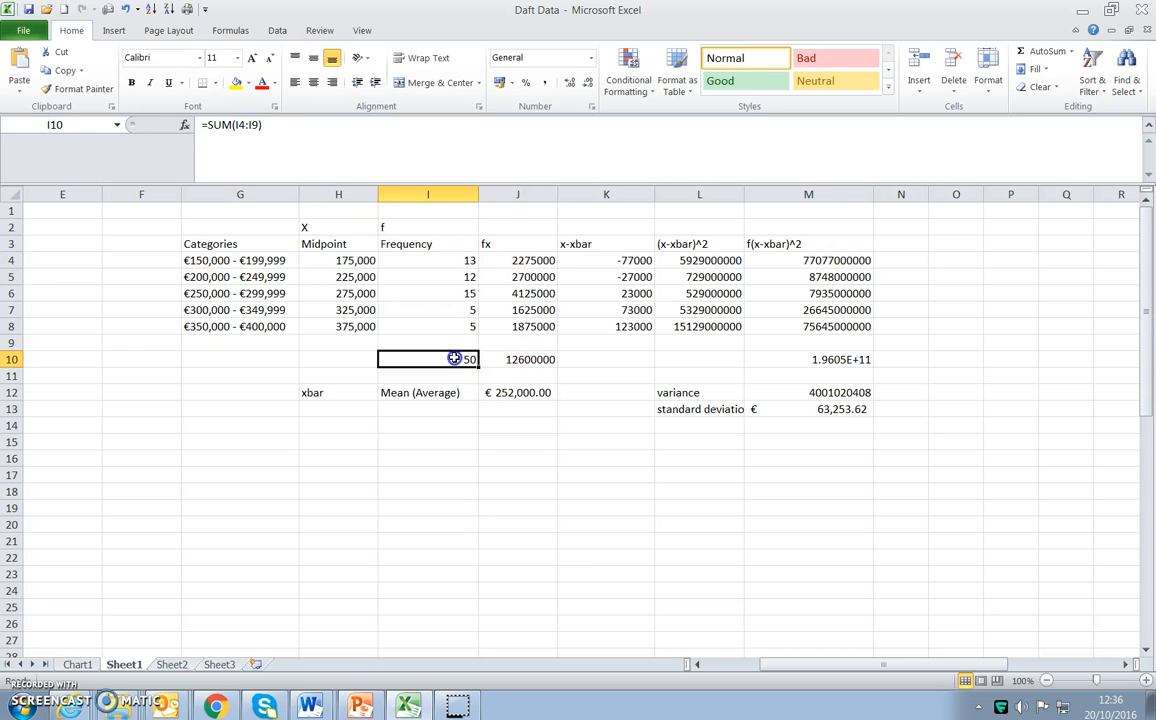
pyautogui.doubleClick(455, 358)
pyautogui.press('Return')
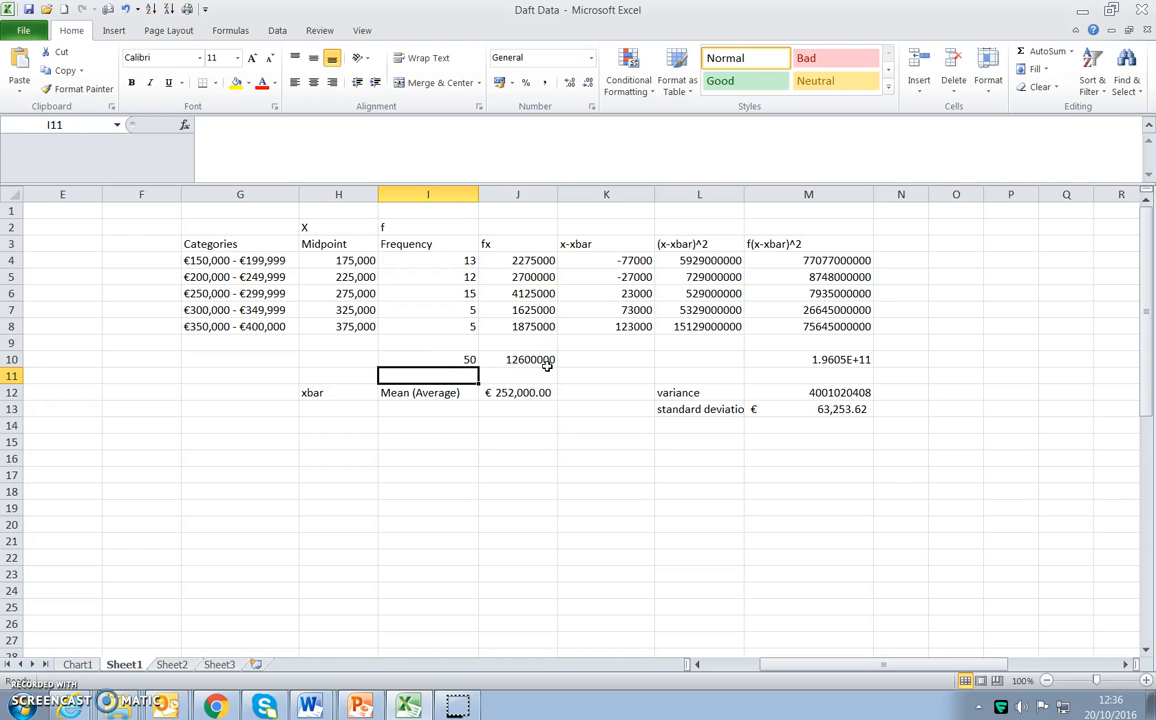
pyautogui.click(490, 360)
pyautogui.click(464, 360)
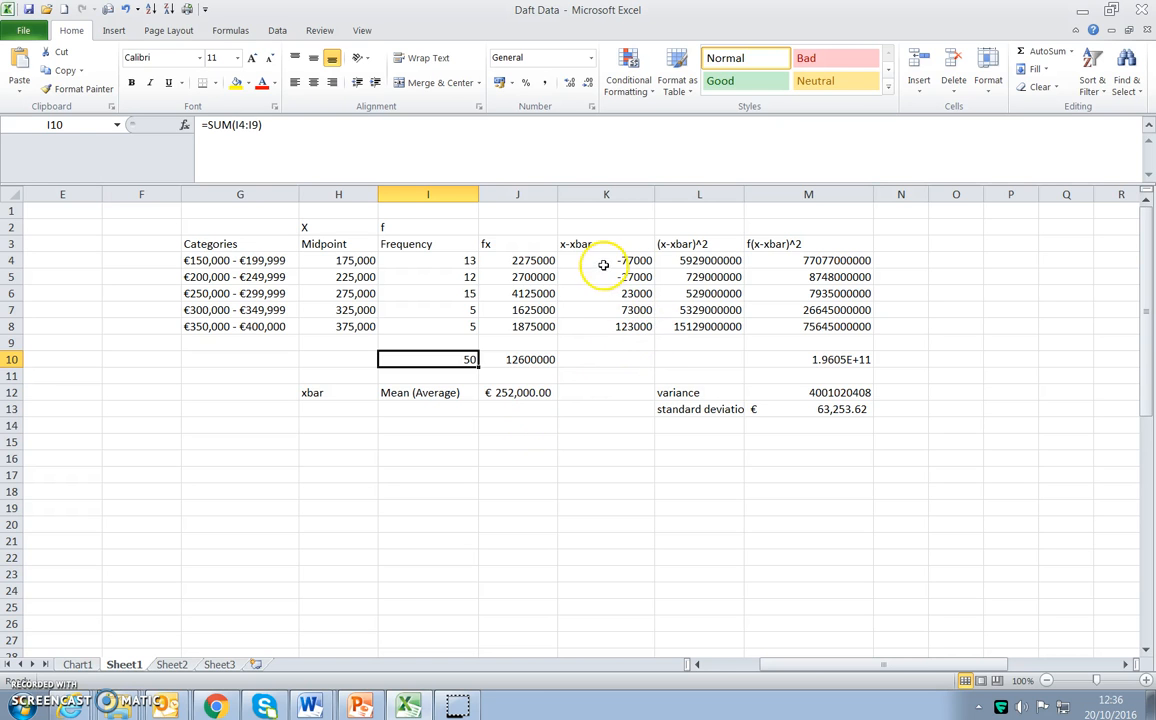
# Examine the x-xbar deviations in K4:K8 against the midpoints in column H and the mean in J12.
pyautogui.moveTo(612, 226); pyautogui.dragTo(803, 225)
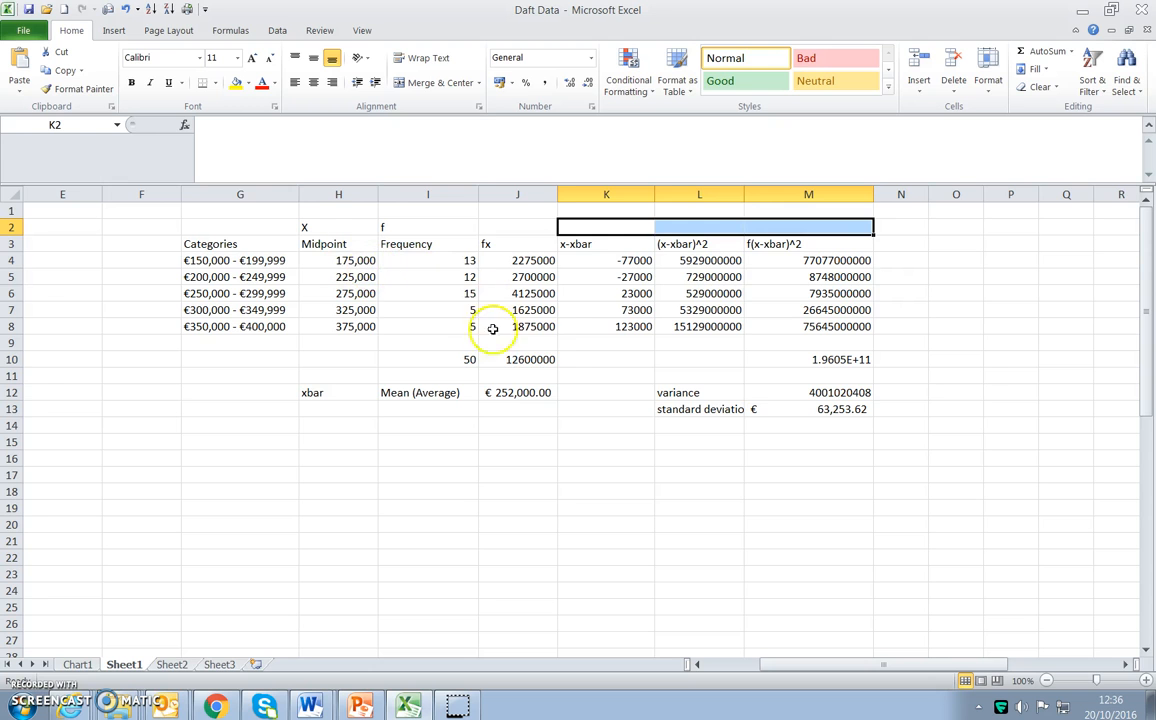
pyautogui.click(636, 260)
pyautogui.click(627, 276)
pyautogui.click(627, 259)
pyautogui.click(500, 395)
pyautogui.click(366, 261)
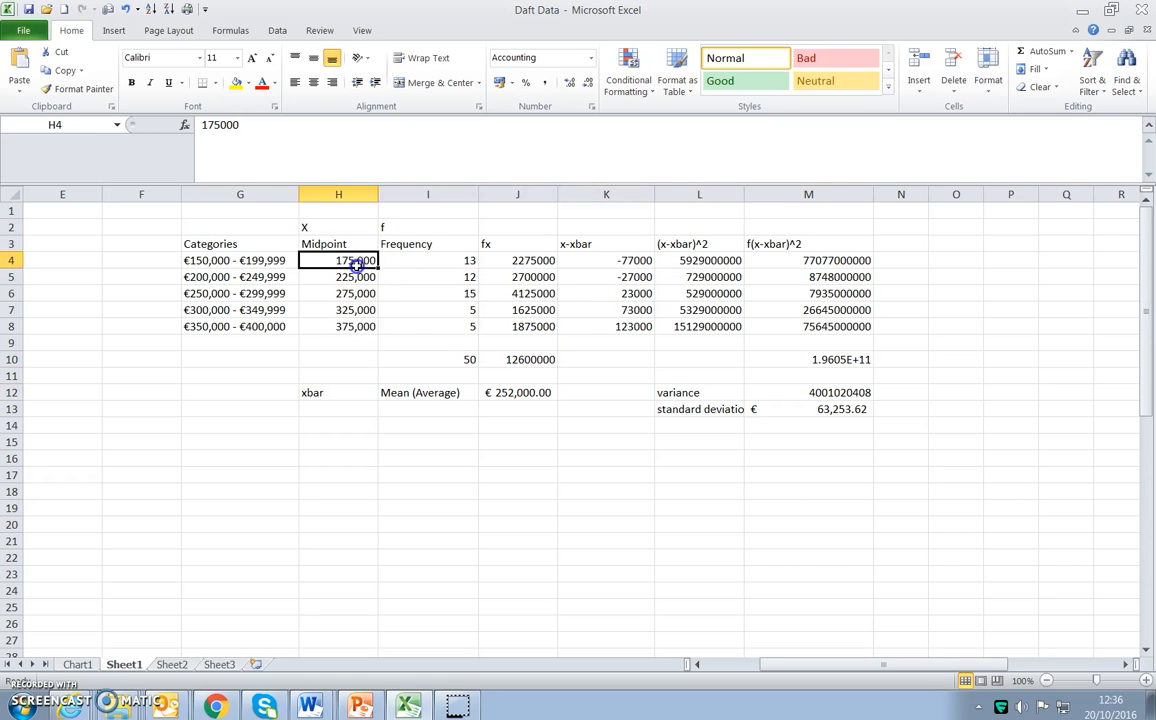
pyautogui.click(489, 394)
pyautogui.click(369, 276)
pyautogui.click(630, 279)
pyautogui.click(630, 294)
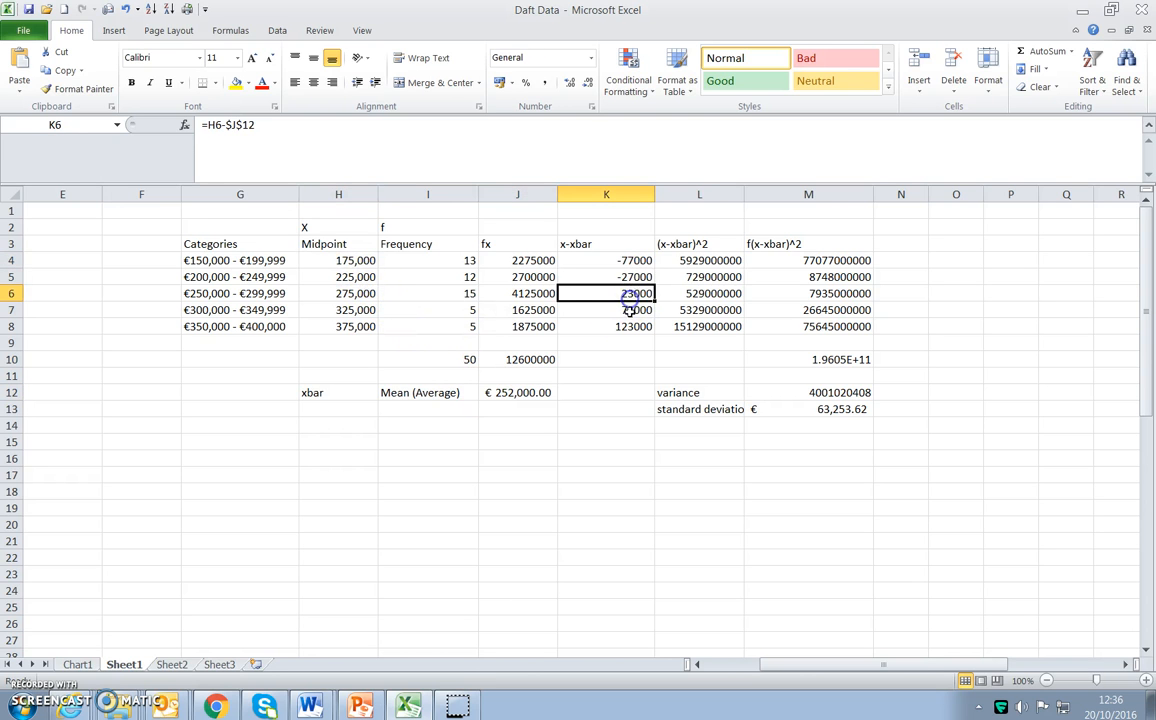
pyautogui.click(622, 311)
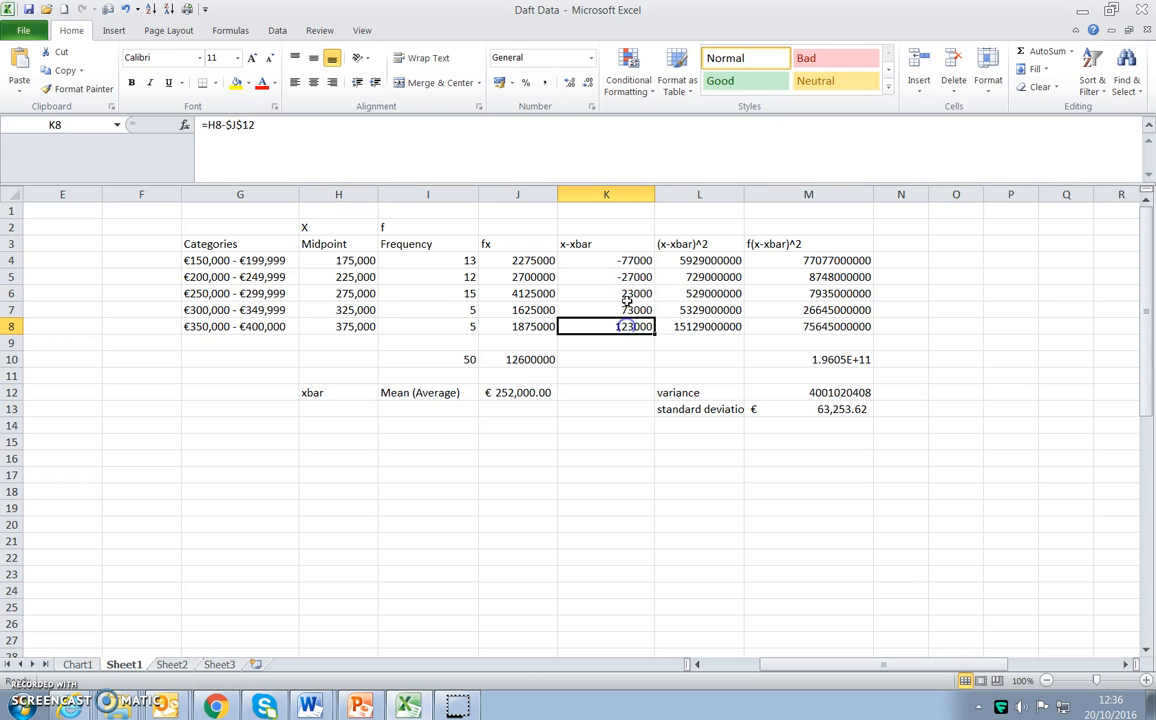
pyautogui.moveTo(625, 293); pyautogui.dragTo(624, 325)
pyautogui.moveTo(630, 262); pyautogui.dragTo(634, 325)
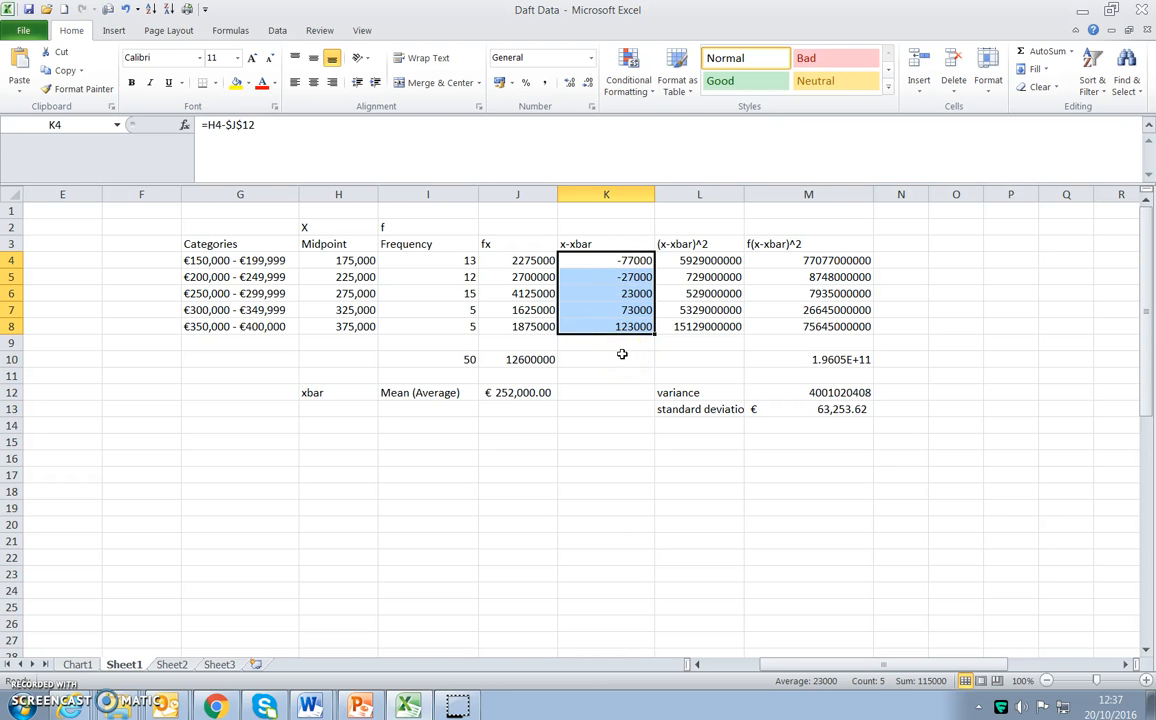
# Inspect the squared deviation formula in L4 and its reference to the x-xbar value in K4.
pyautogui.click(700, 262)
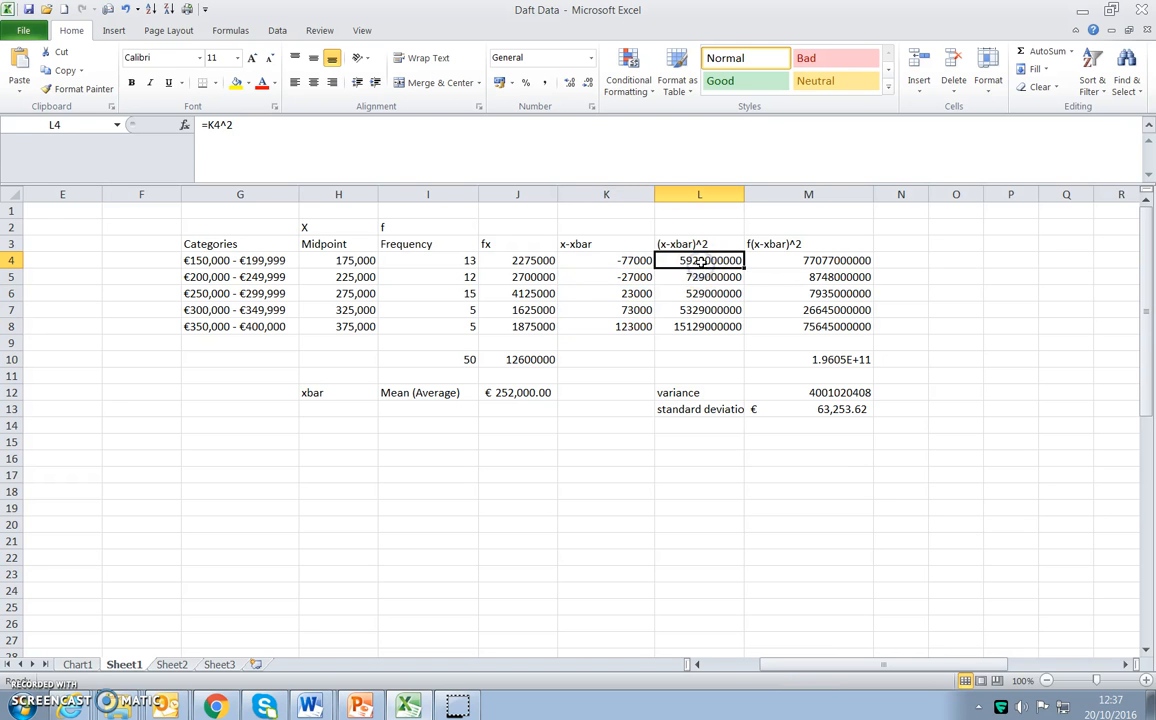
pyautogui.doubleClick(702, 262)
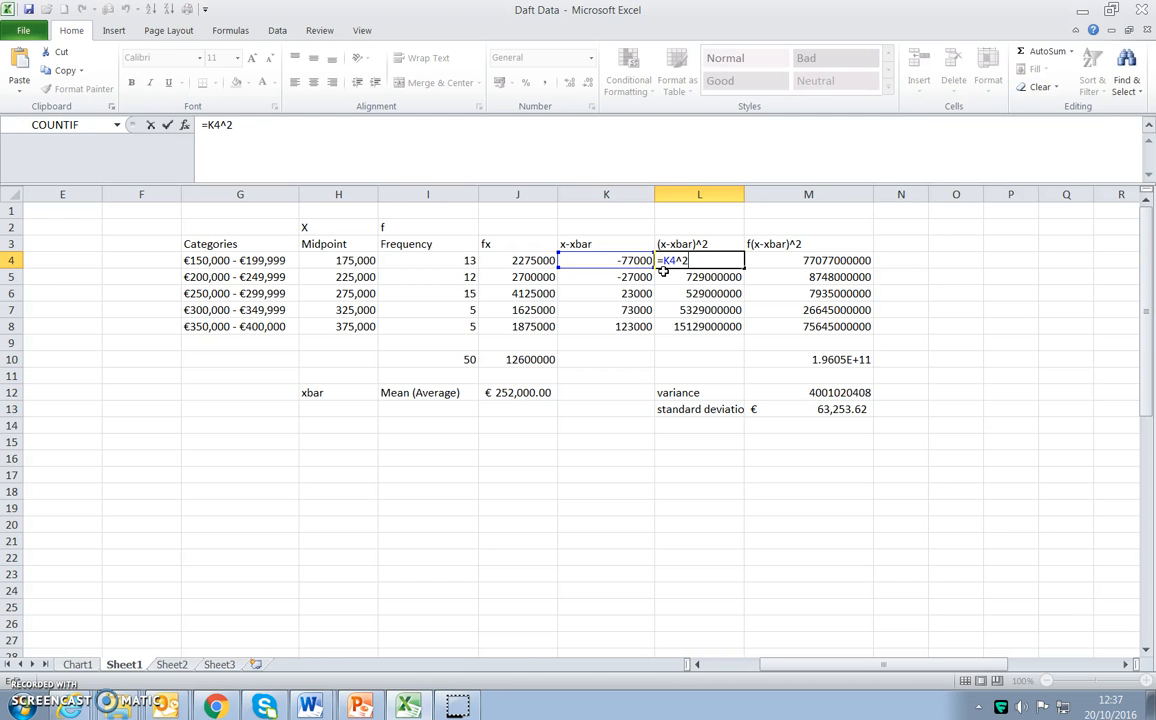
pyautogui.click(663, 272)
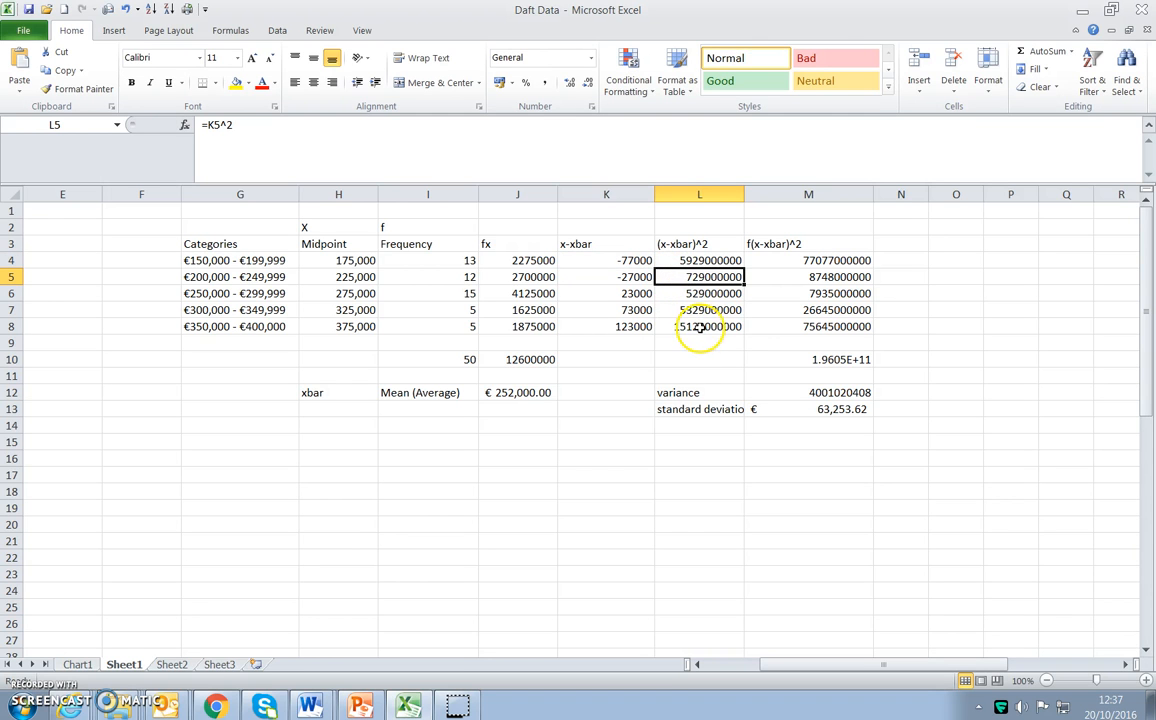
# Format only the letter f in the f(x-xbar)^2 heading in M3 as bold and red.
pyautogui.click(767, 244)
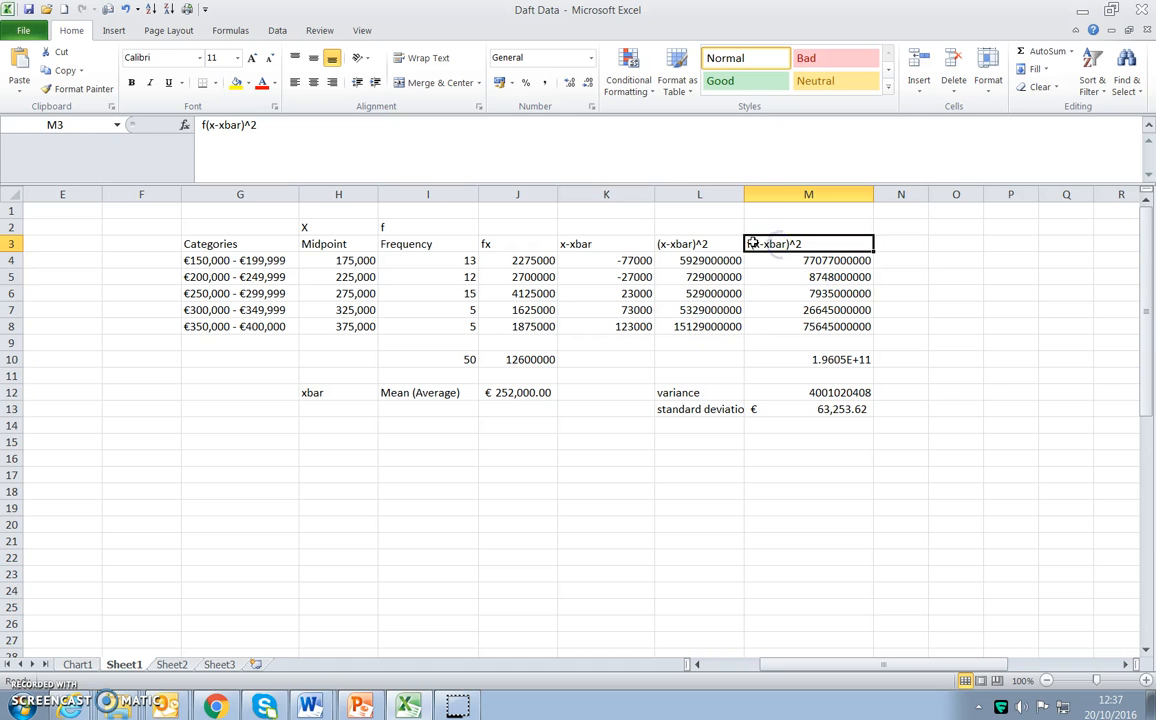
pyautogui.doubleClick(754, 244)
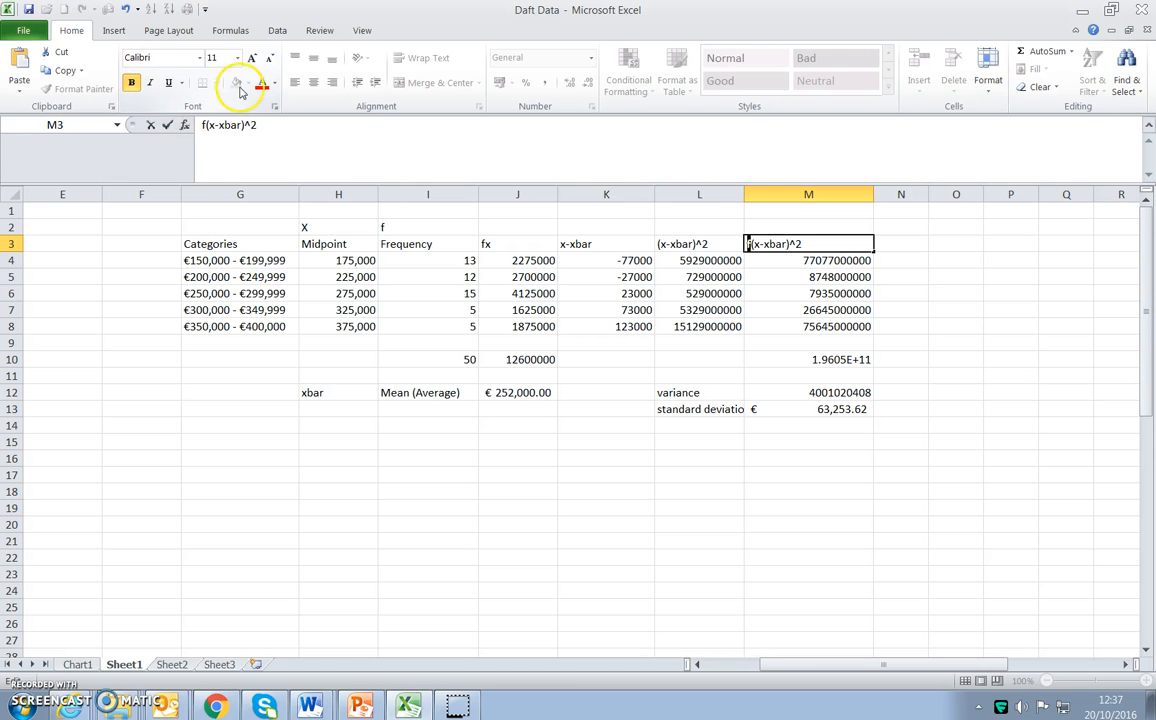
pyautogui.click(769, 294)
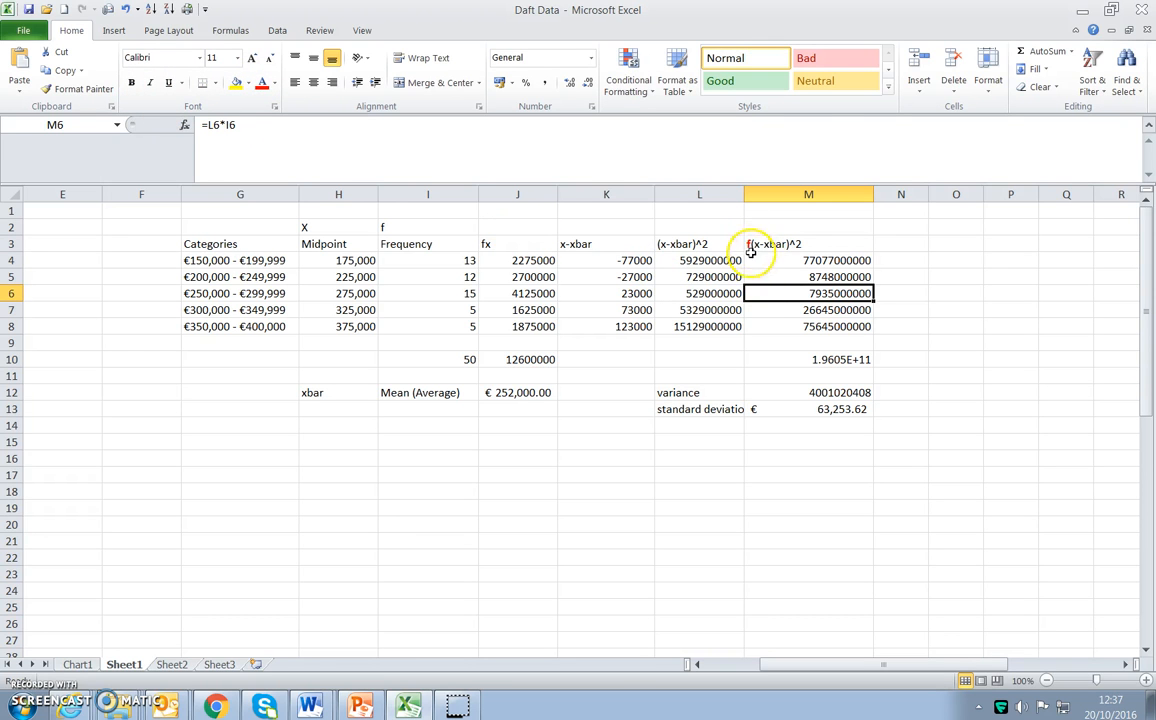
# Inspect the frequency-weighted squared deviation formula in M4 and the column total in M10.
pyautogui.doubleClick(795, 263)
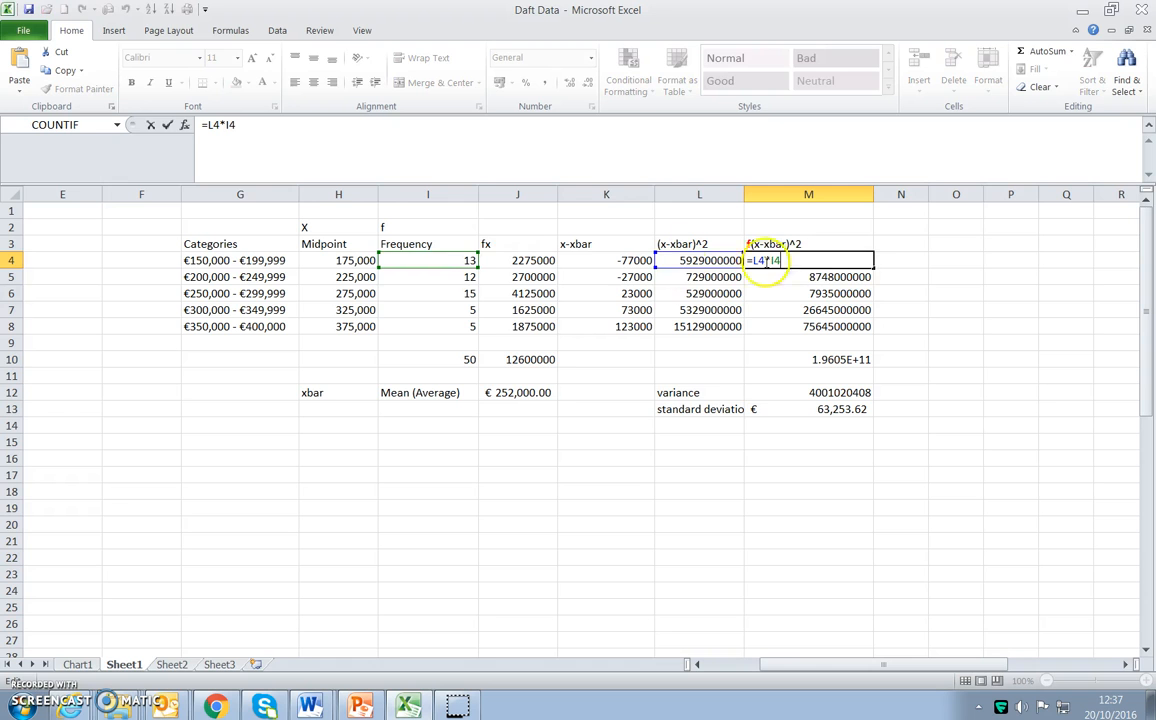
pyautogui.press('Return')
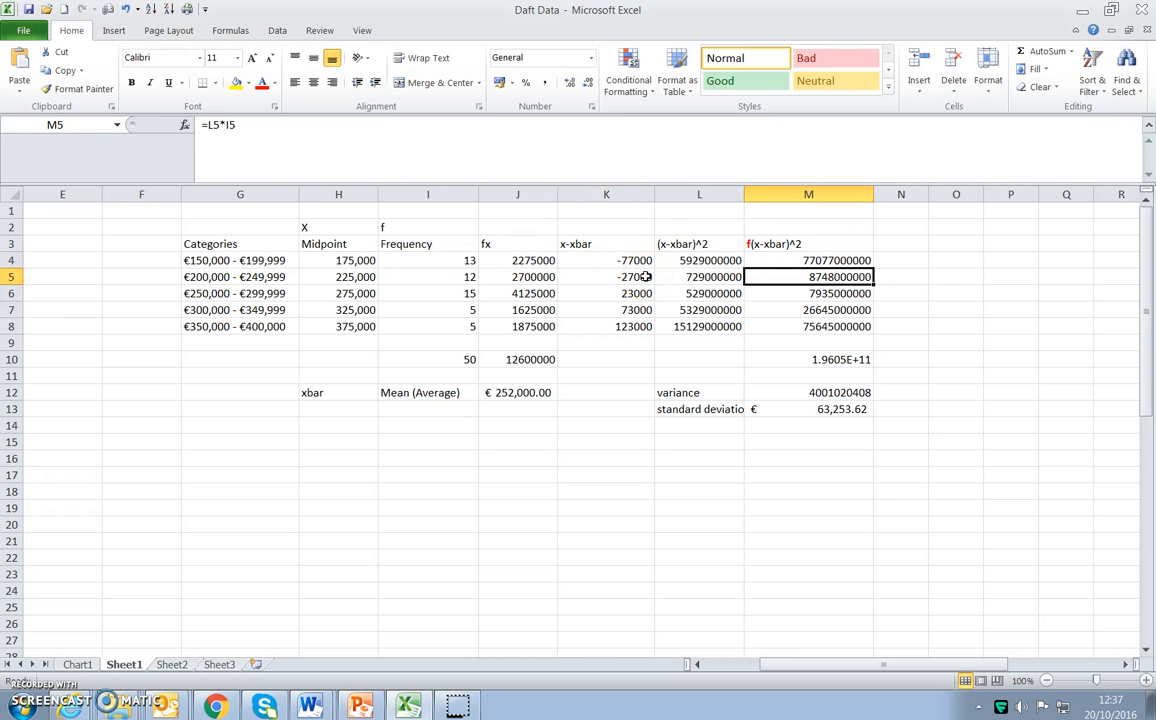
pyautogui.click(855, 362)
# Examine the variance formula in M12 against the total in M10 and the frequency total in I10.
pyautogui.click(860, 394)
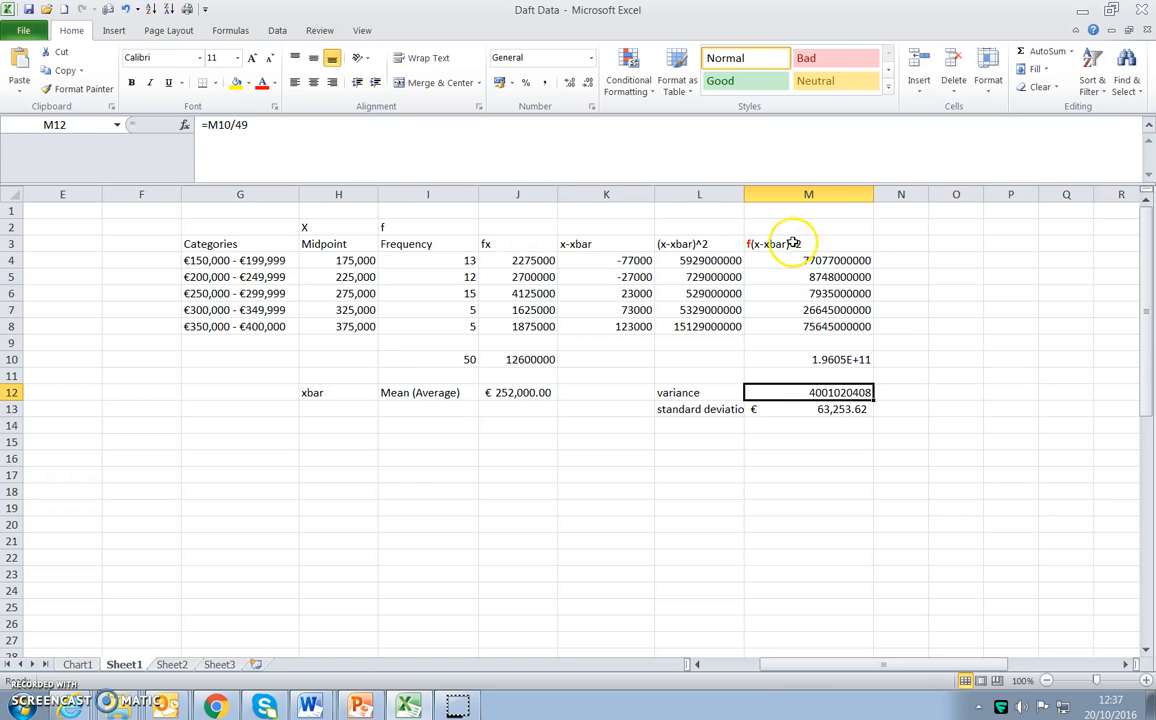
pyautogui.click(444, 358)
pyautogui.doubleClick(812, 394)
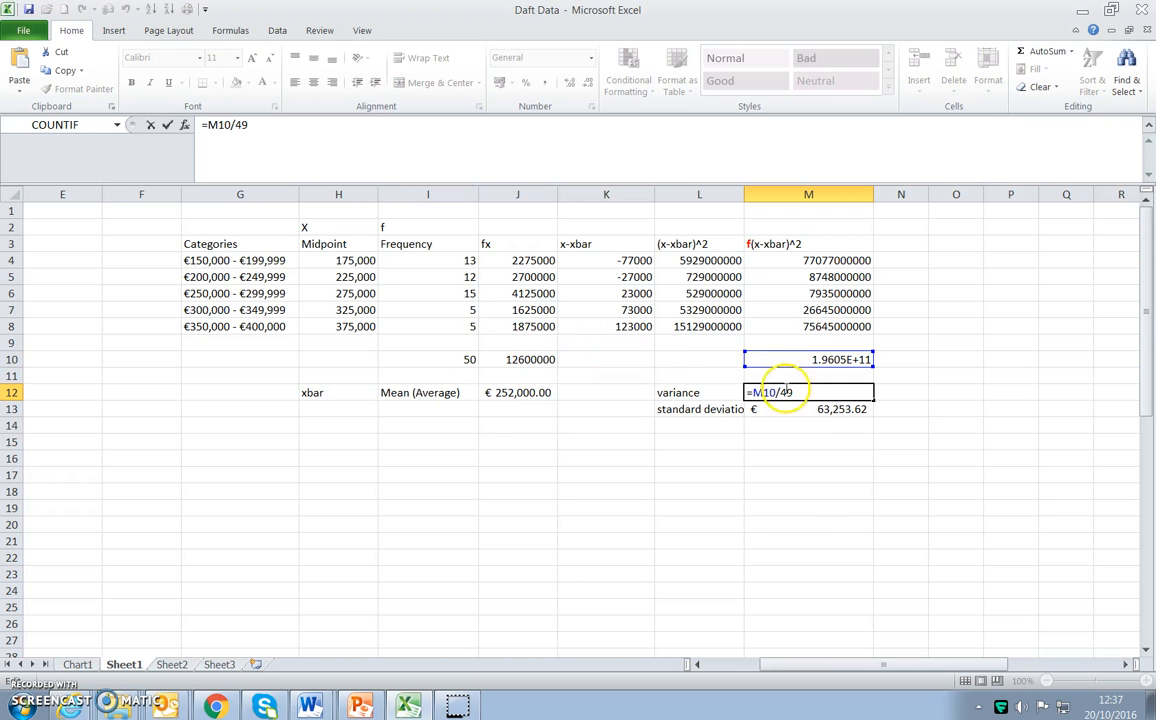
# Inspect the square root formula behind the standard deviation in M13, keeping it as it is.
pyautogui.click(817, 410)
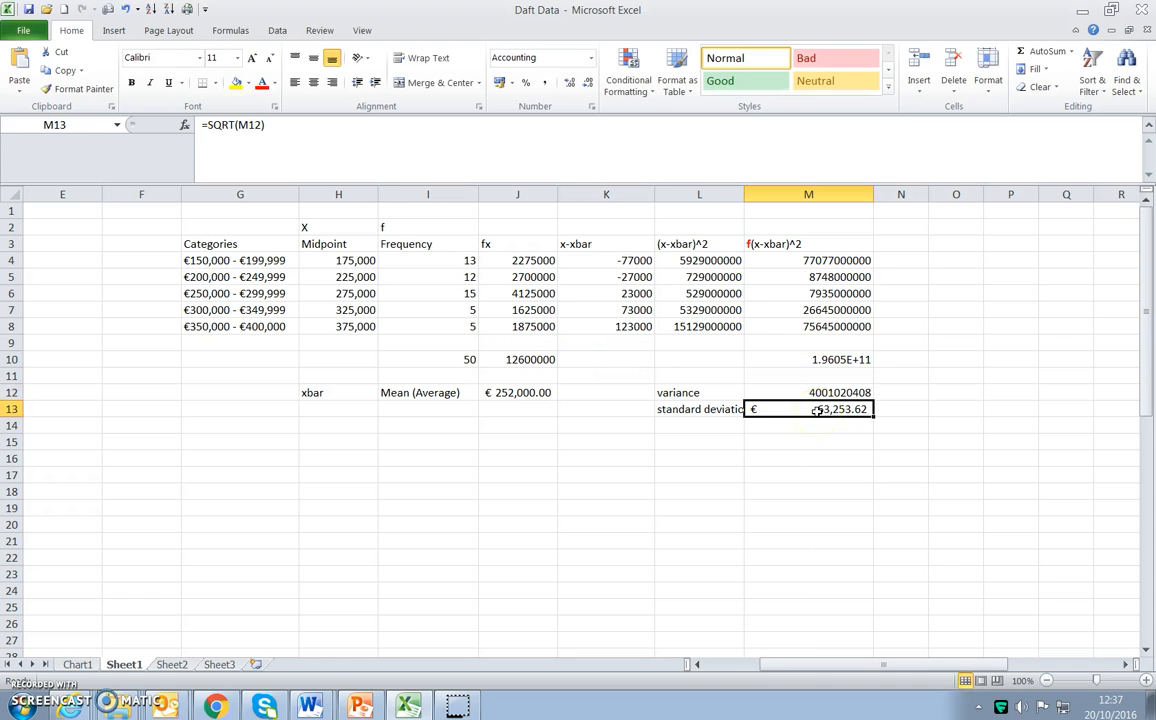
pyautogui.doubleClick(782, 409)
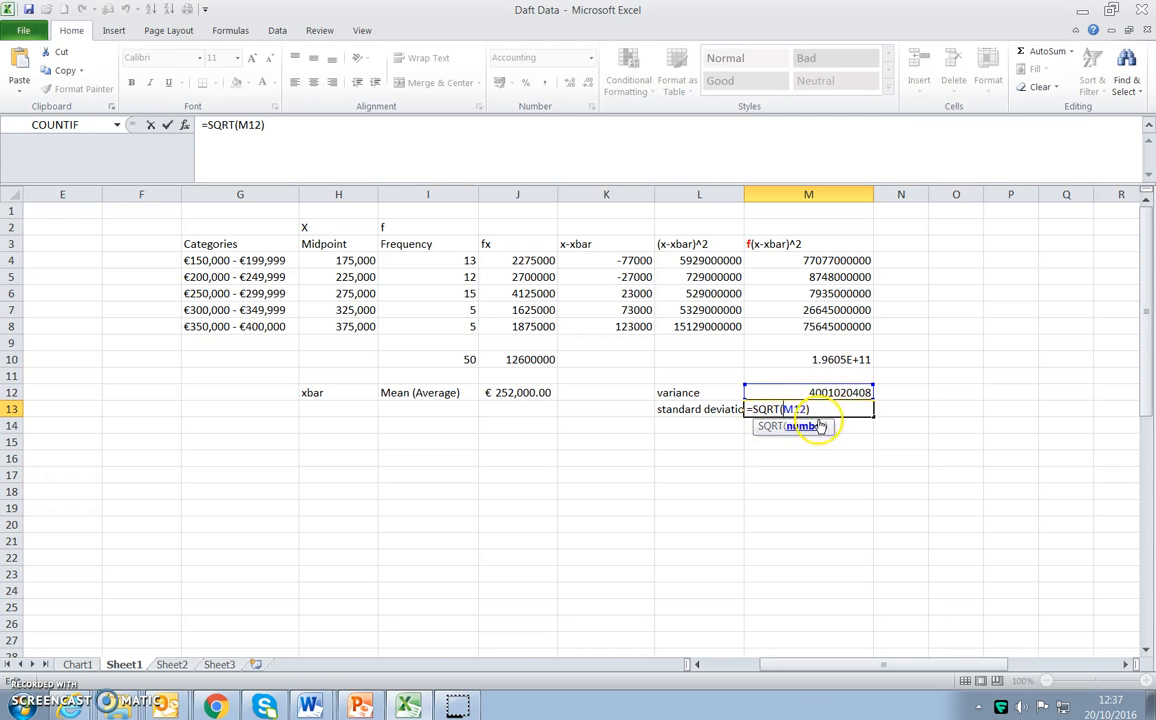
pyautogui.press('Return')
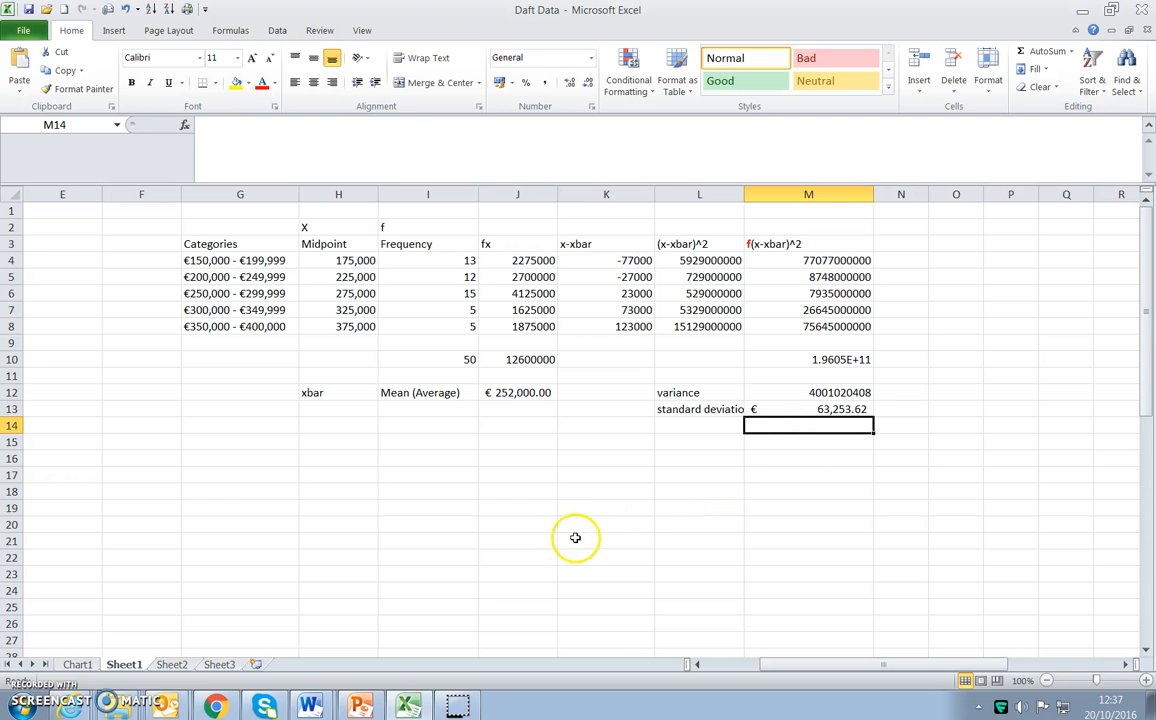
# Compare the grouped standard deviation in M13 with the ungrouped summary statistics in C53:D56, returning to the grouped table.
pyautogui.scroll(-4, 575, 540)
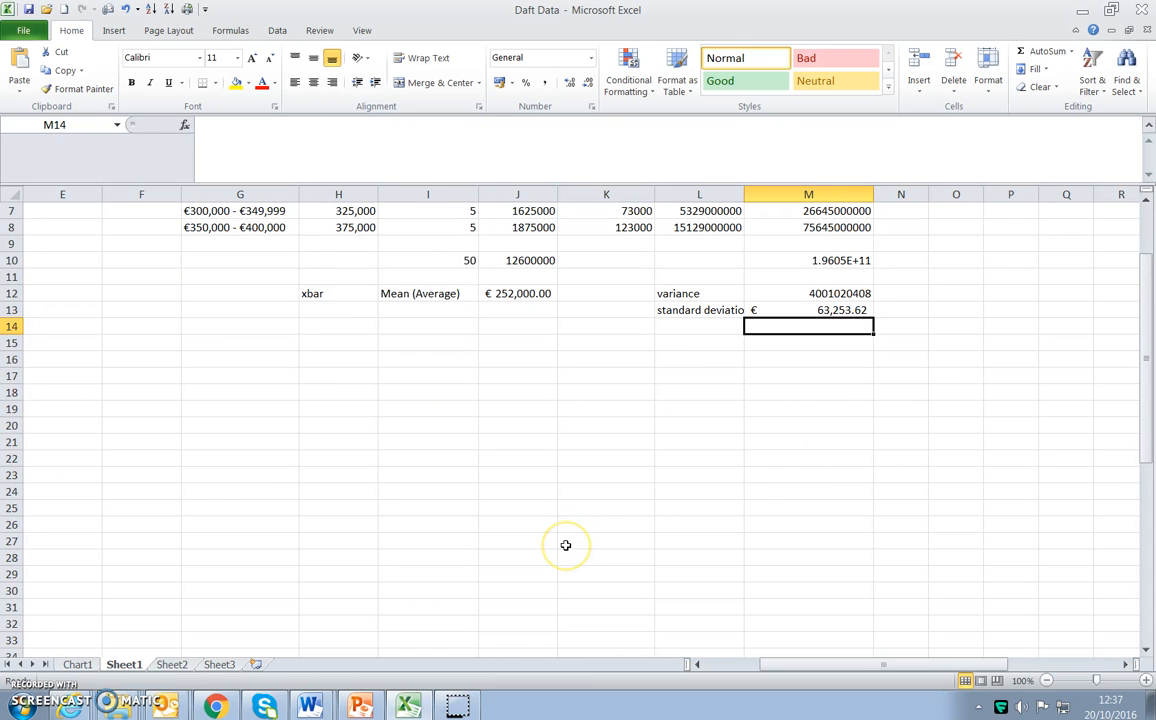
pyautogui.scroll(3, 575, 587)
pyautogui.moveTo(748, 666); pyautogui.dragTo(700, 666)
pyautogui.scroll(-11, 516, 532)
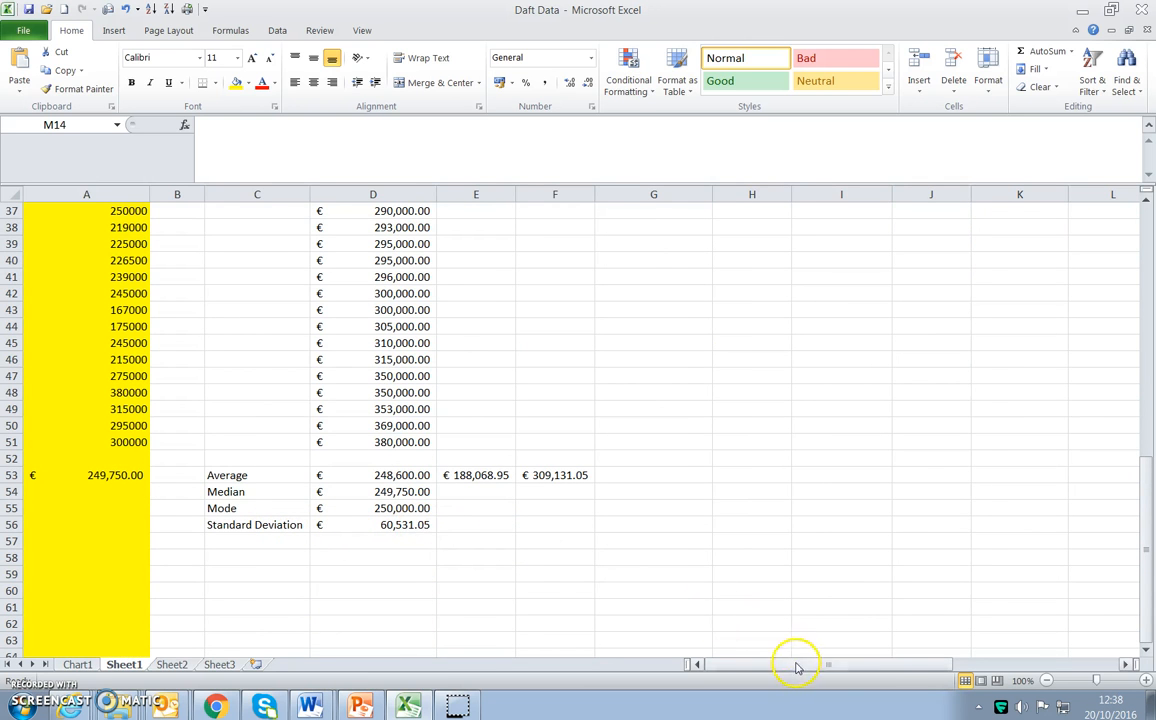
pyautogui.moveTo(797, 666); pyautogui.dragTo(882, 664)
pyautogui.scroll(7, 818, 545)
pyautogui.scroll(5, 818, 545)
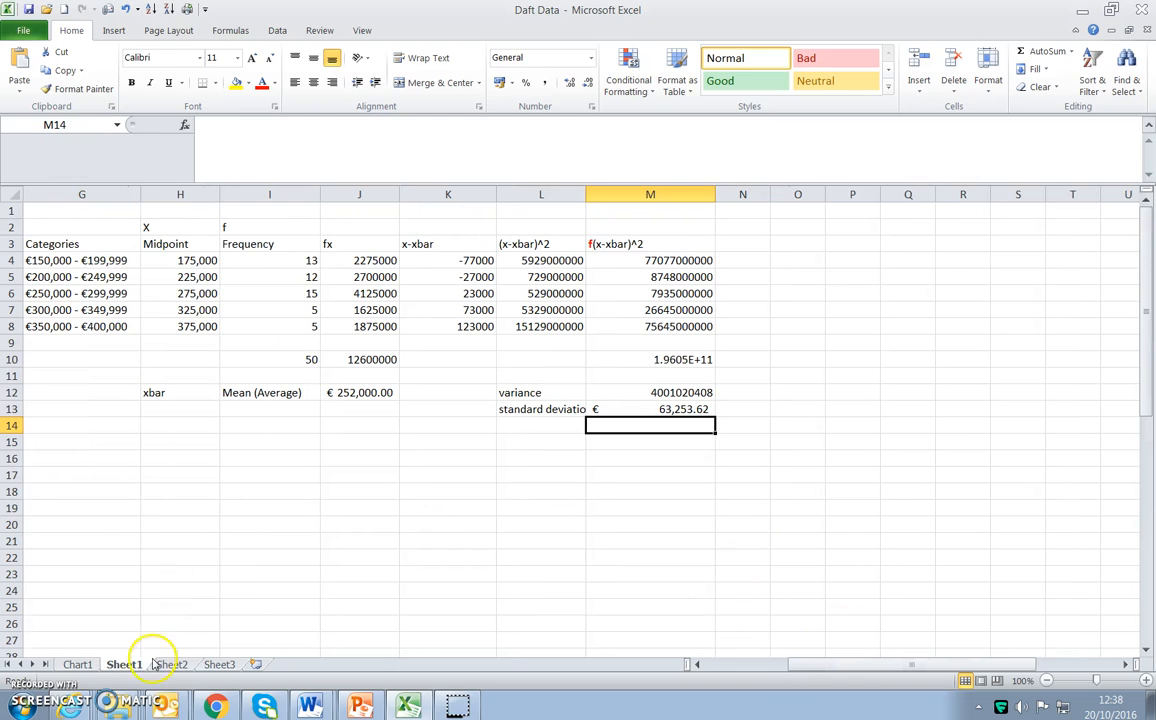